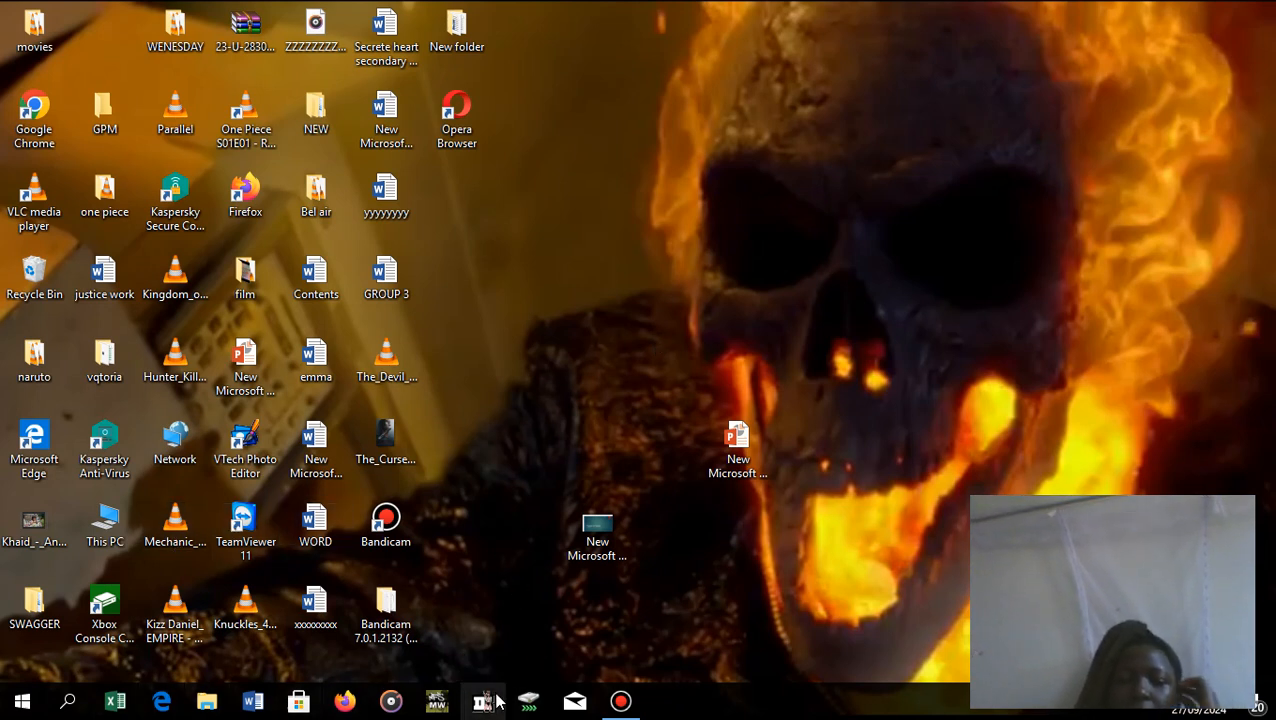
pyautogui.click(120, 706)
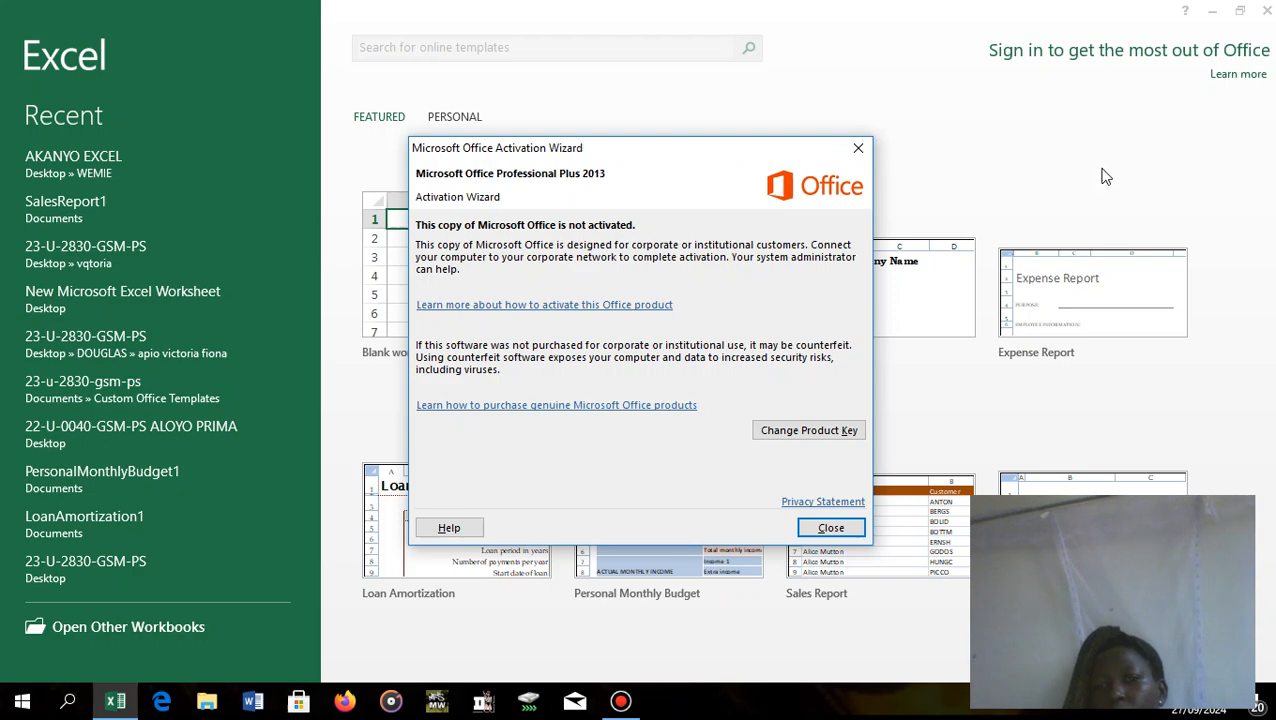
pyautogui.click(858, 147)
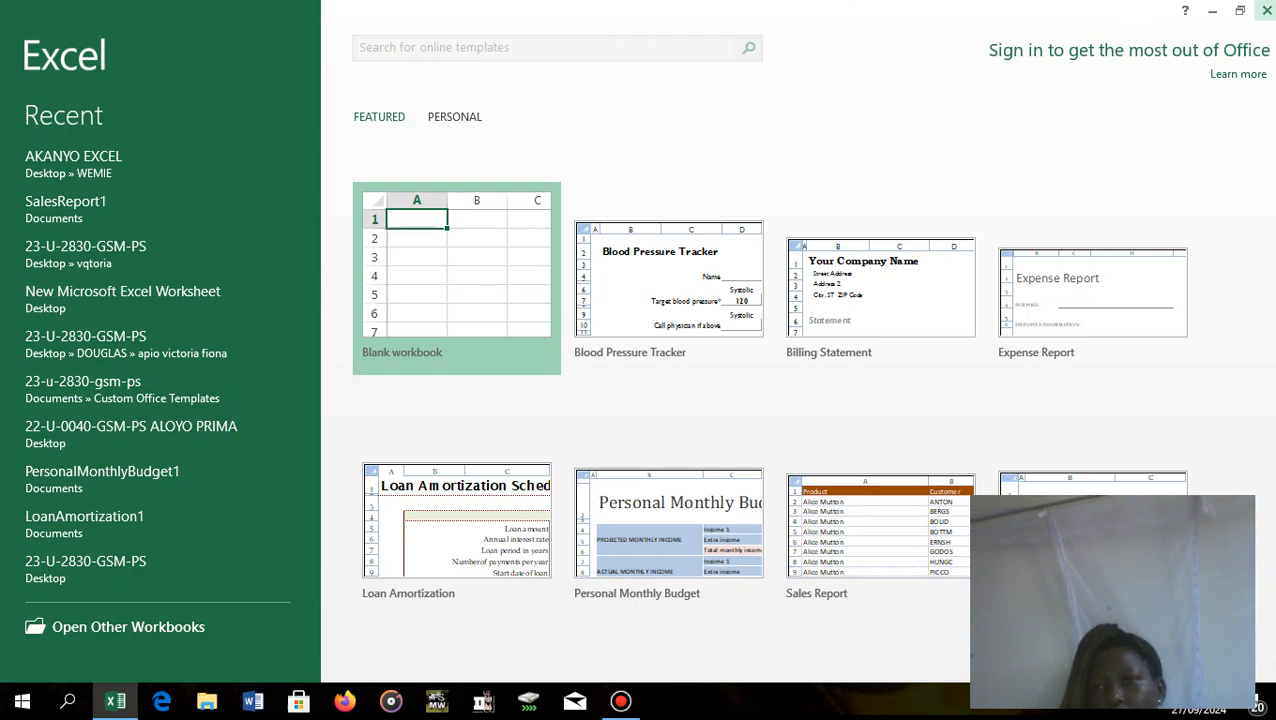
pyautogui.click(1263, 12)
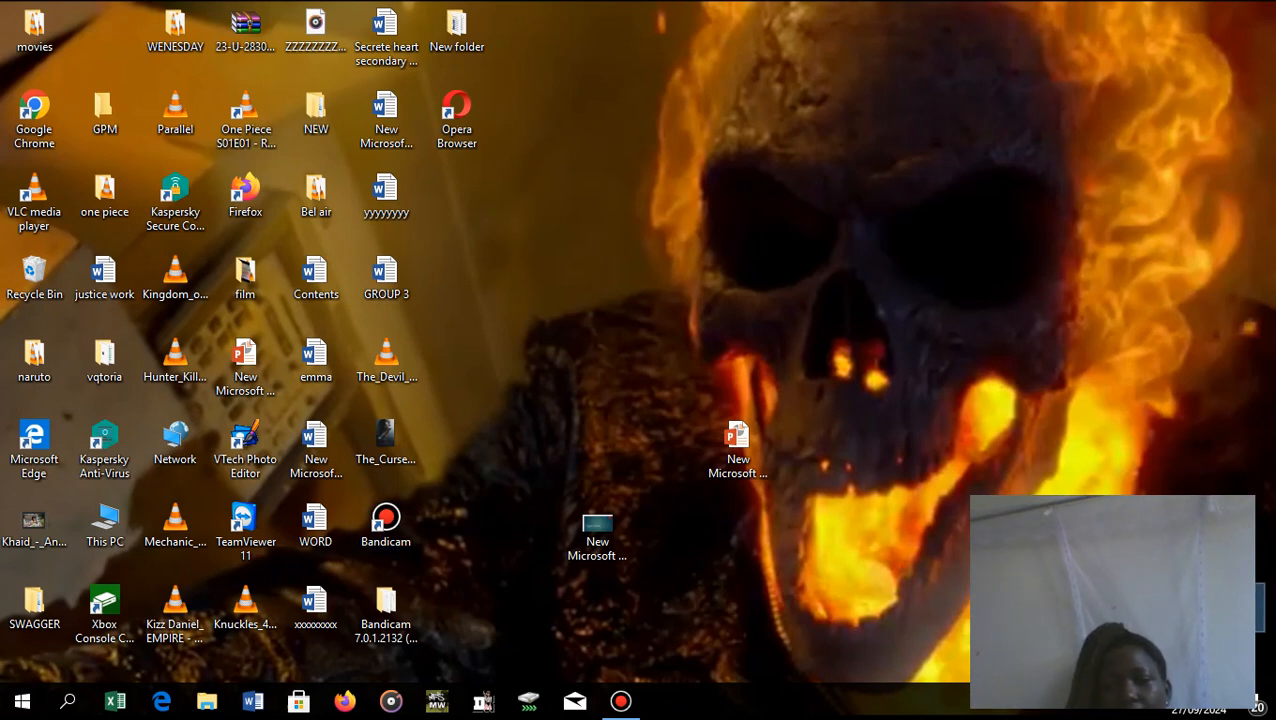
# Open the Excel workbook stored in the WEMIE desktop folder and dismiss the Office activation notice.
pyautogui.doubleClick(1231, 607)
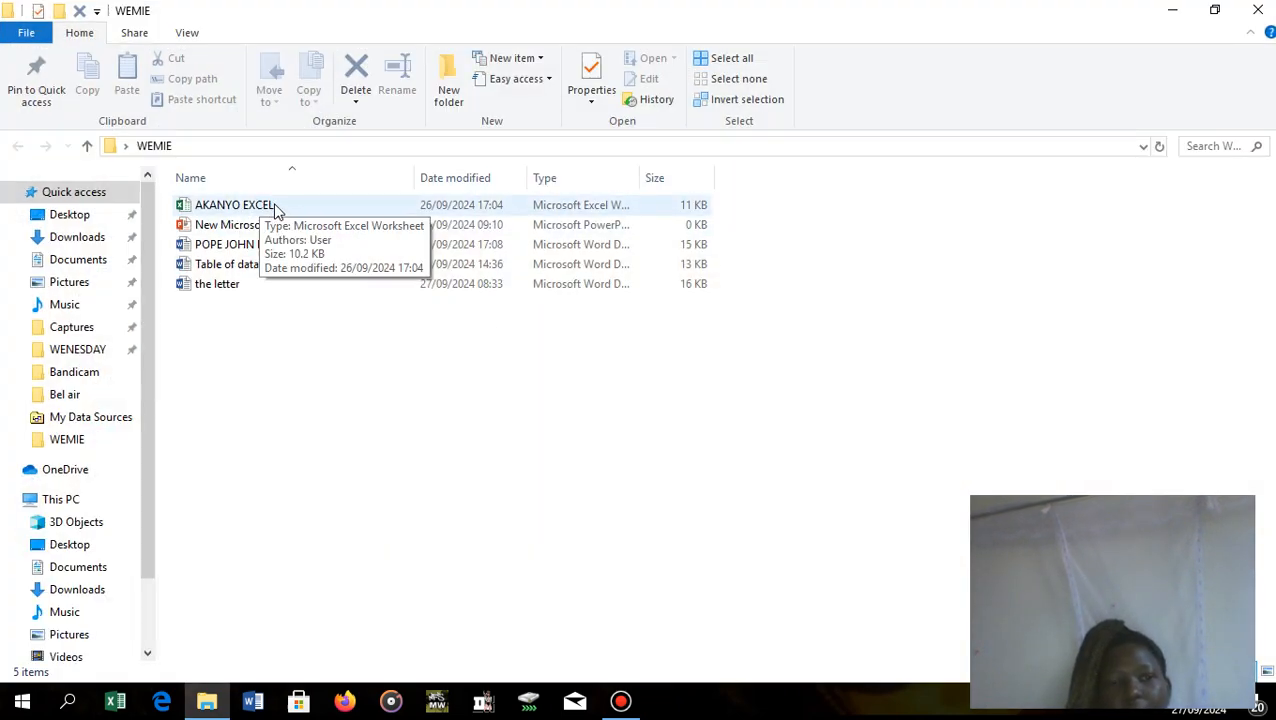
pyautogui.doubleClick(278, 208)
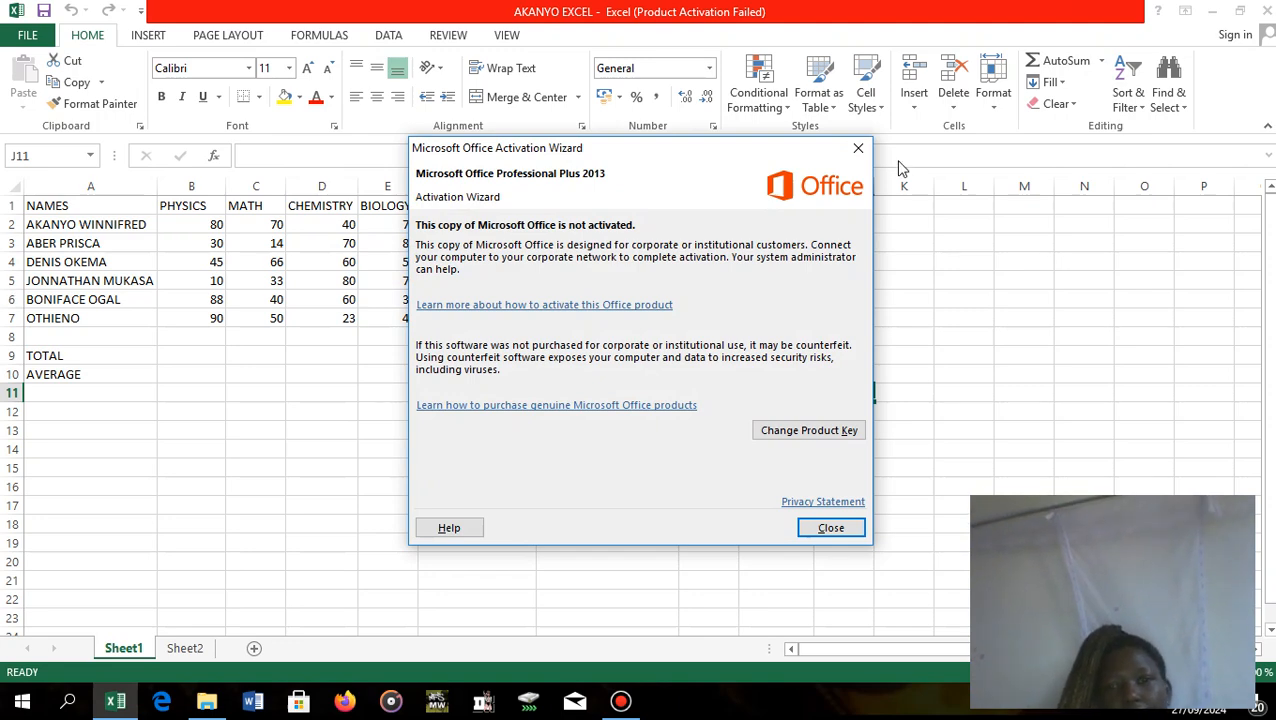
pyautogui.click(862, 148)
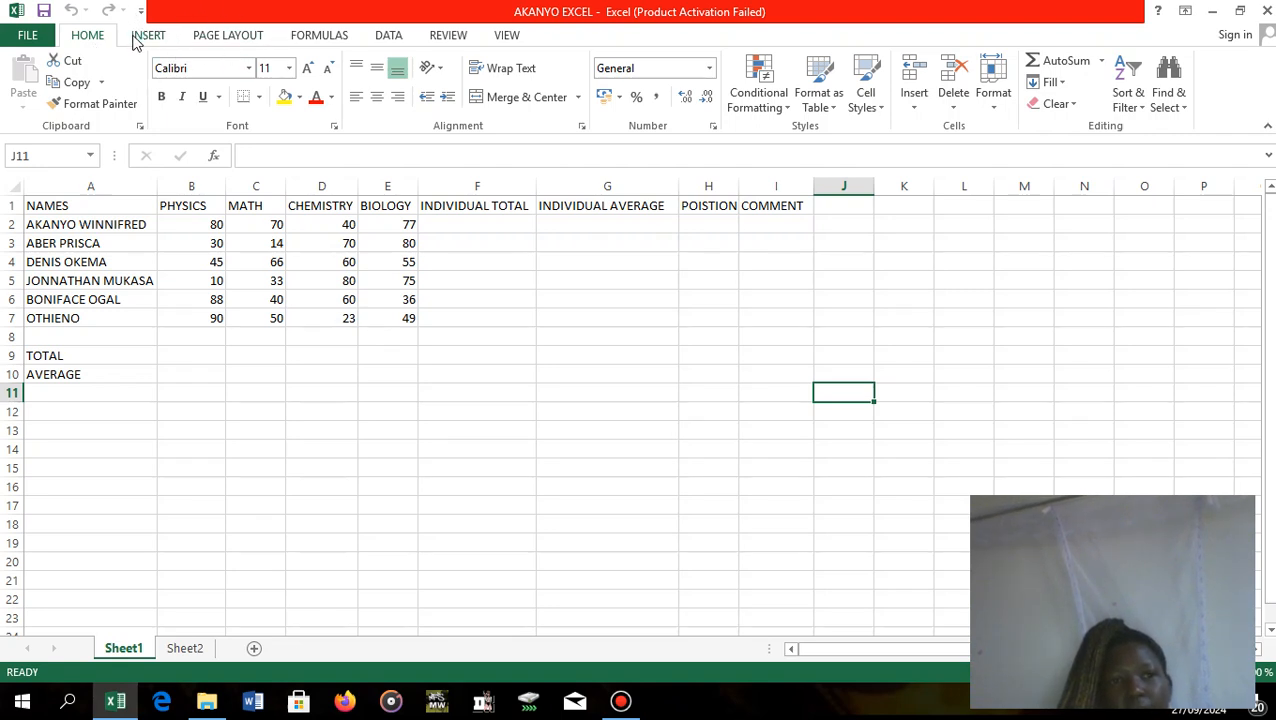
pyautogui.click(137, 38)
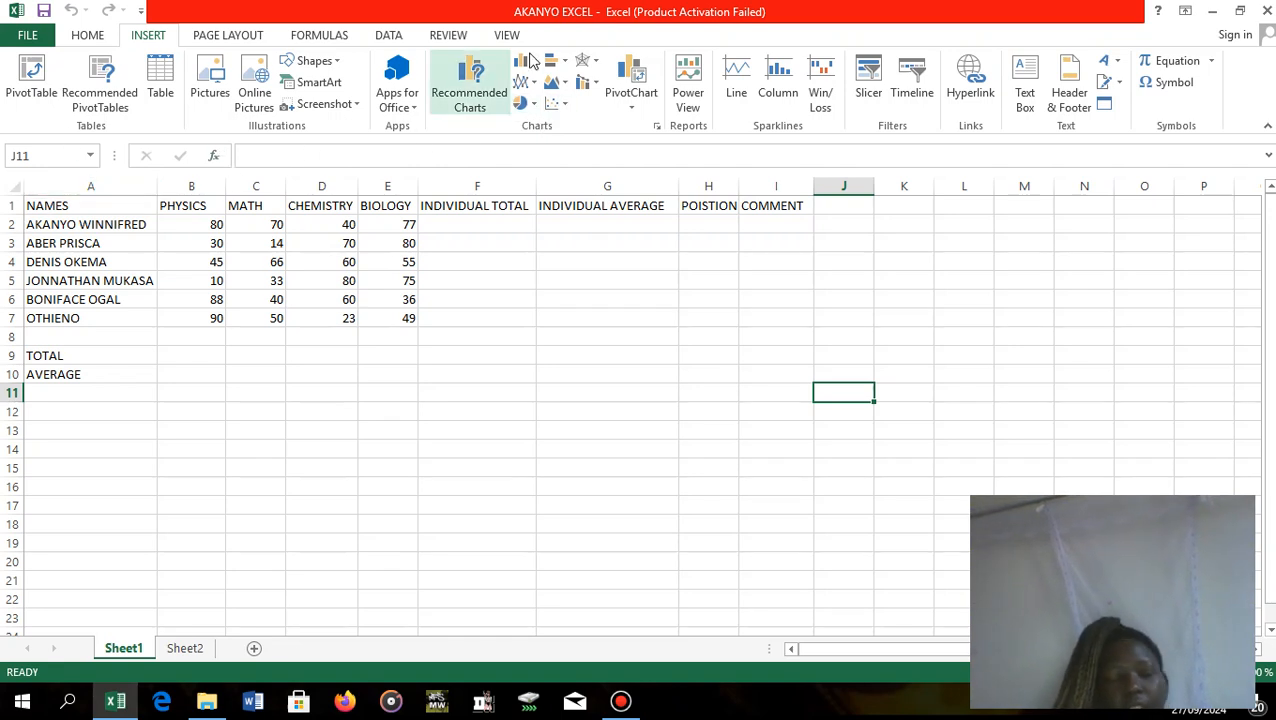
pyautogui.click(228, 37)
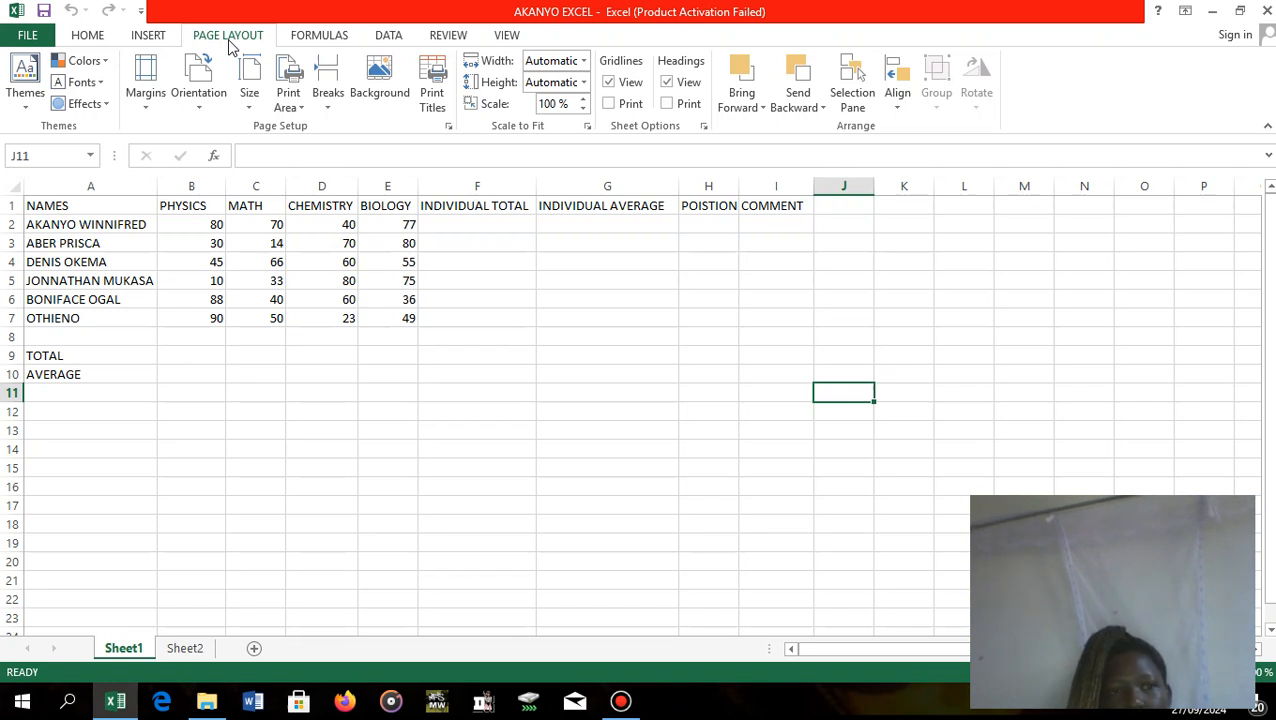
pyautogui.click(345, 37)
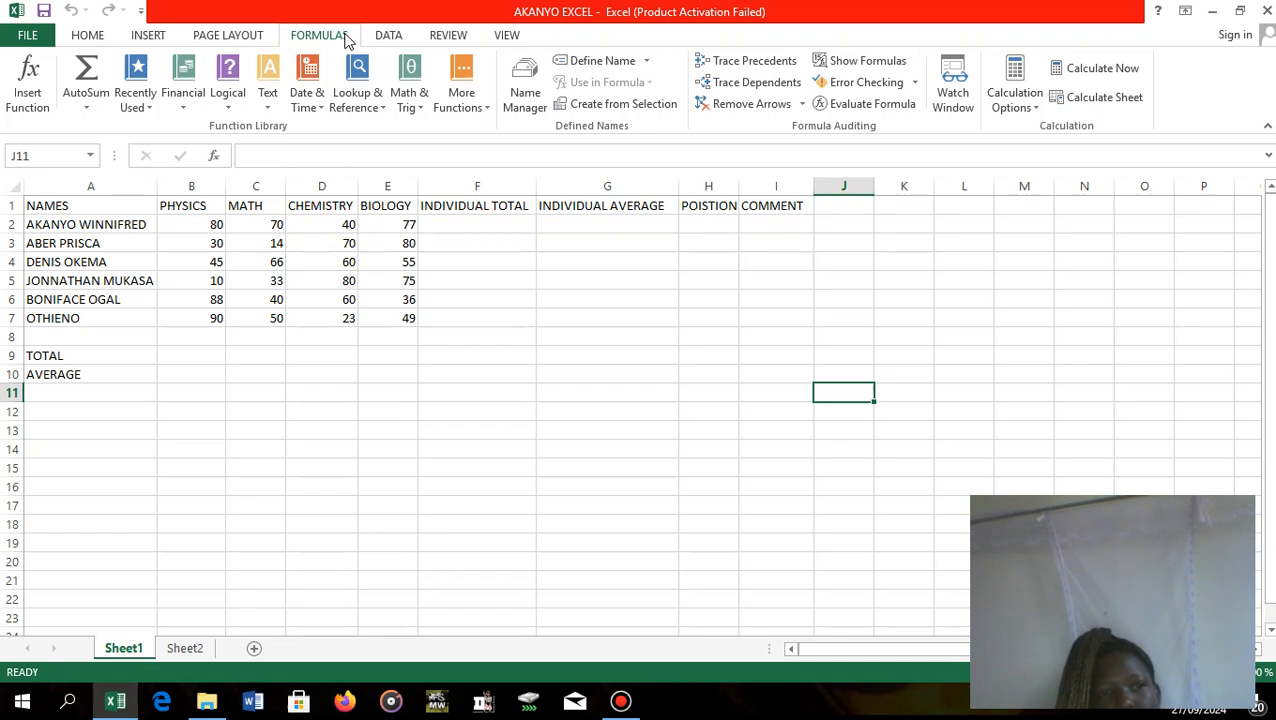
pyautogui.click(399, 34)
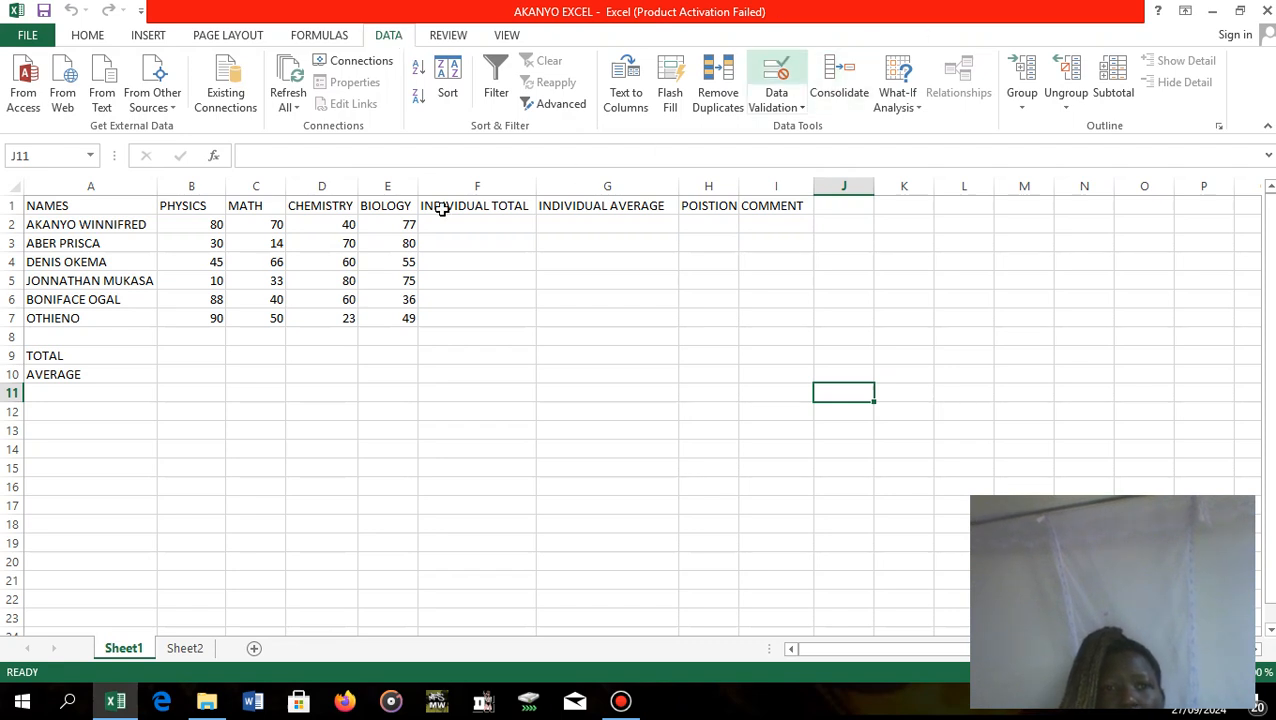
pyautogui.click(350, 244)
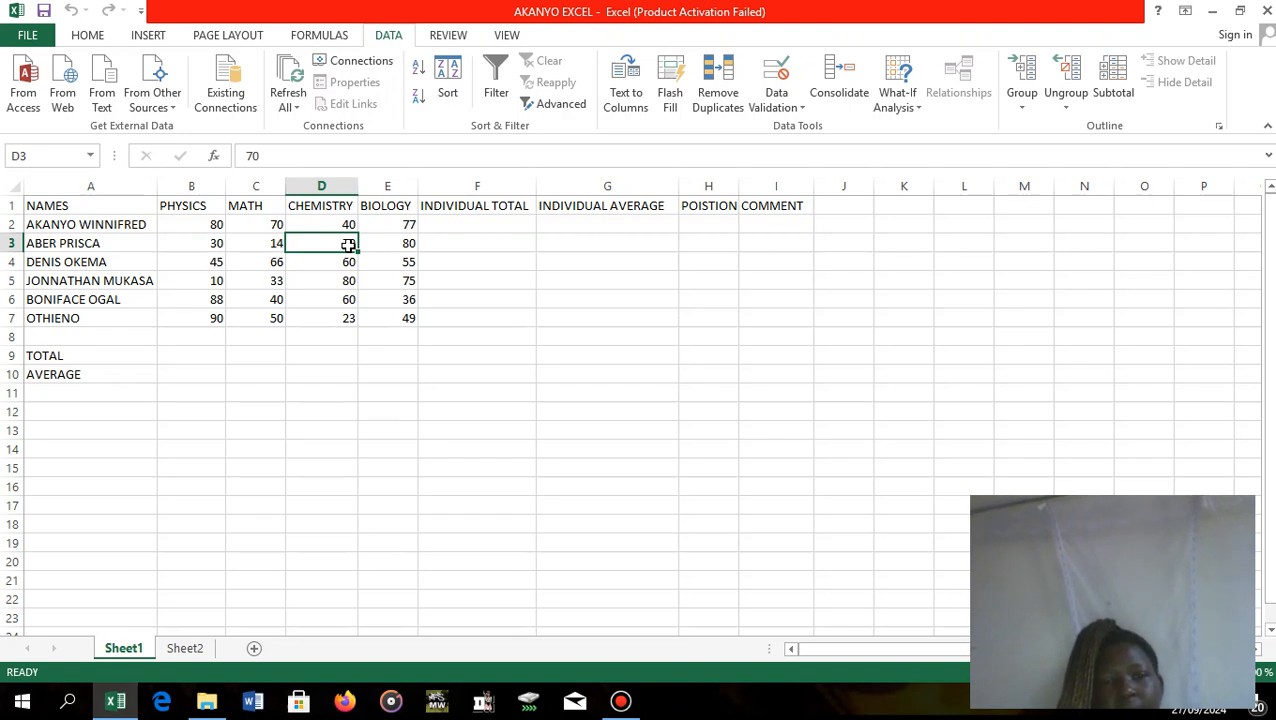
# Total the PHYSICS marks in cell B9 with the formula =SUM(B2:B7).
pyautogui.click(169, 355)
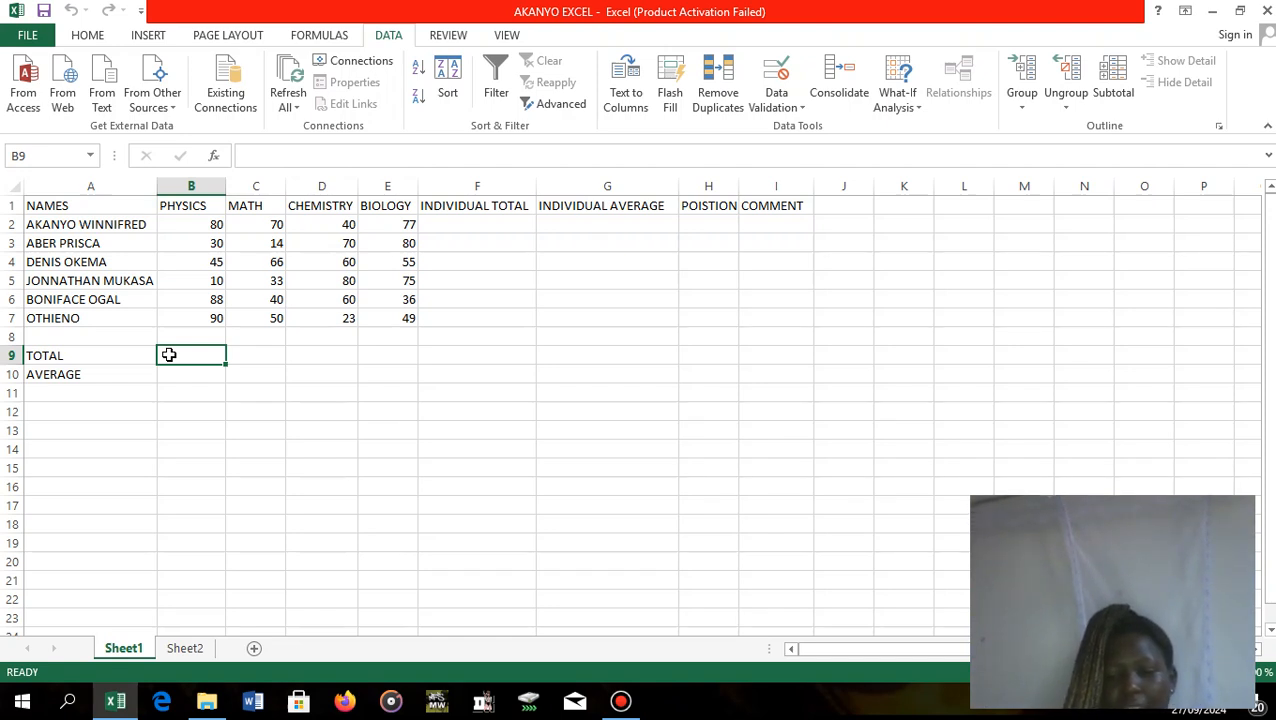
pyautogui.write('=')
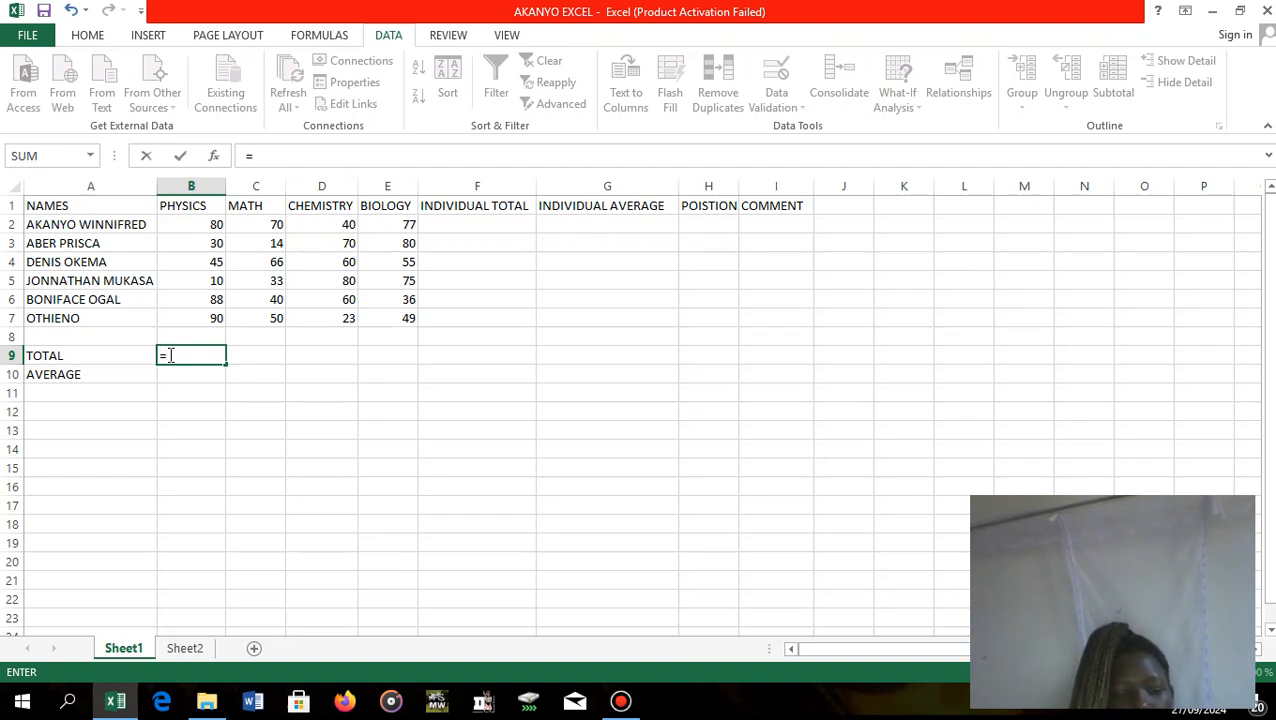
pyautogui.write('s')
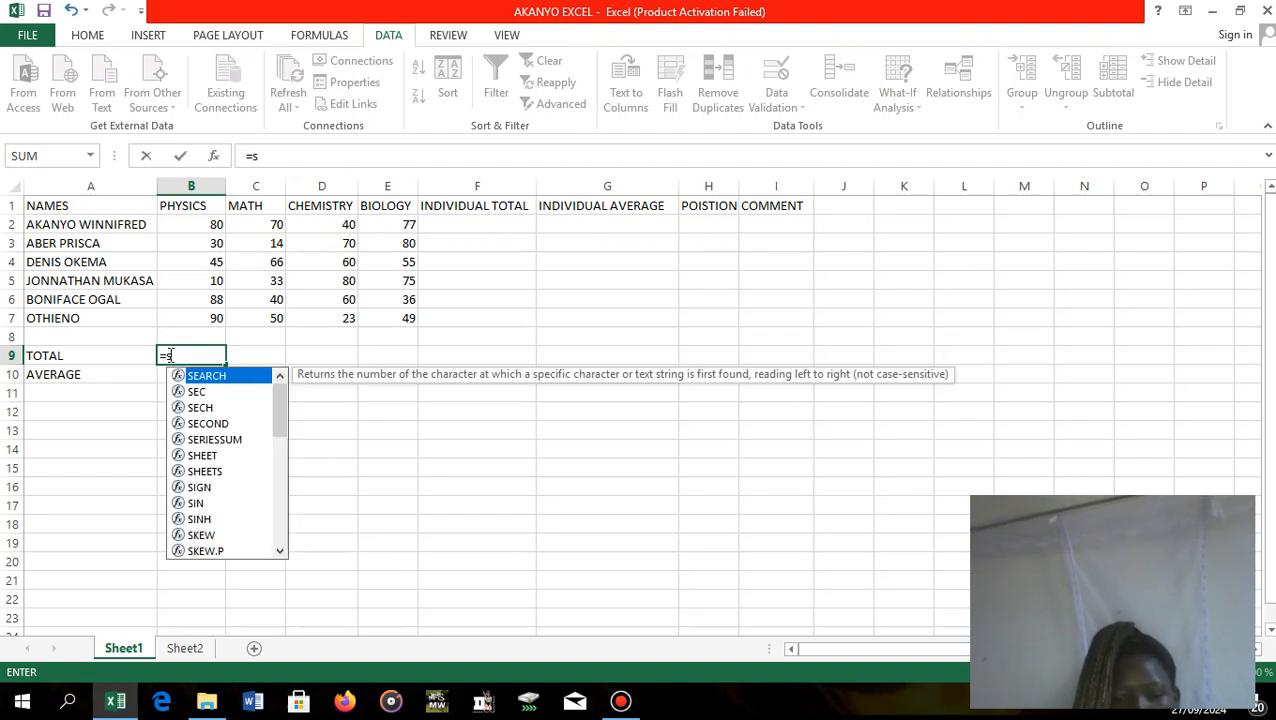
pyautogui.press('BackSpace')
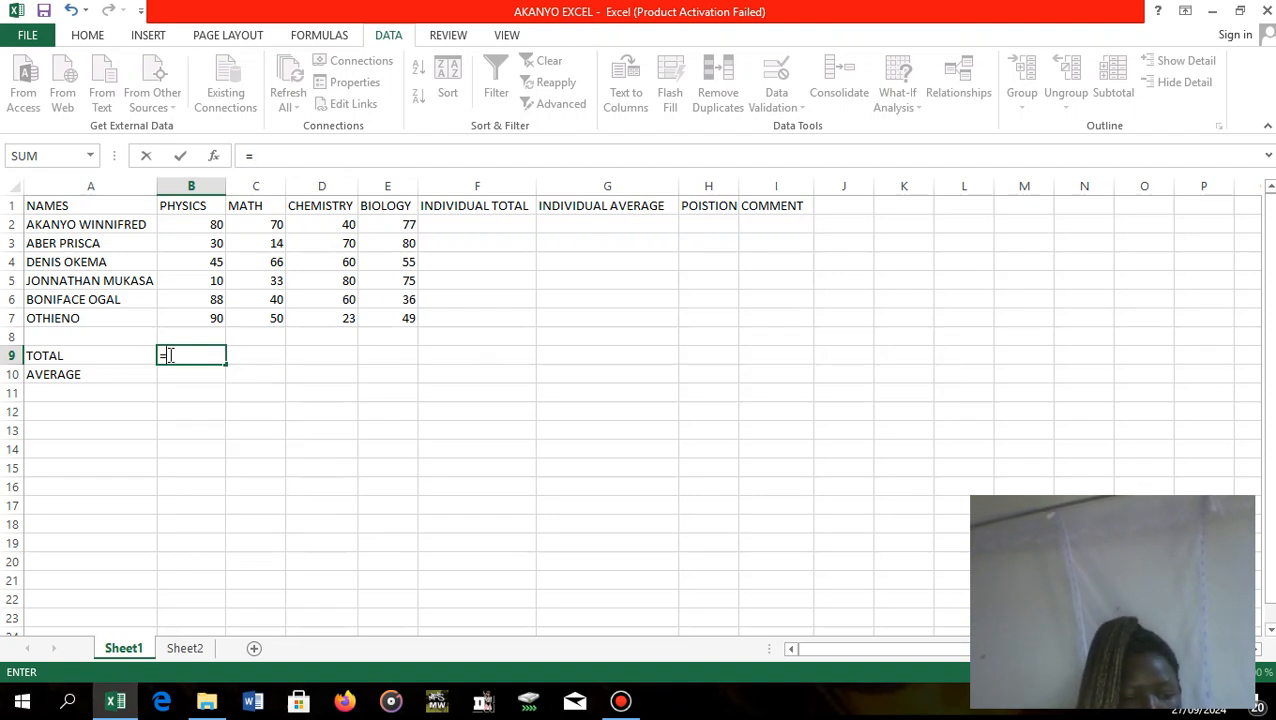
pyautogui.write('S')
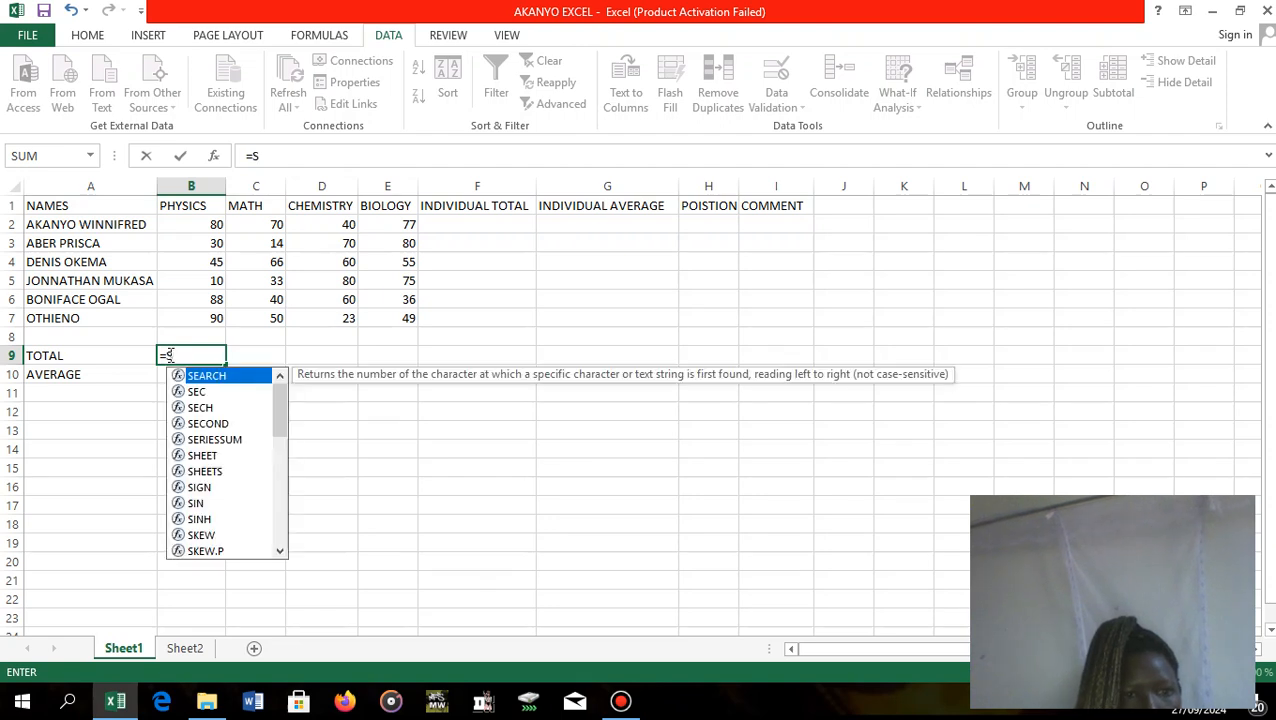
pyautogui.press('BackSpace')
pyautogui.write('SUM')
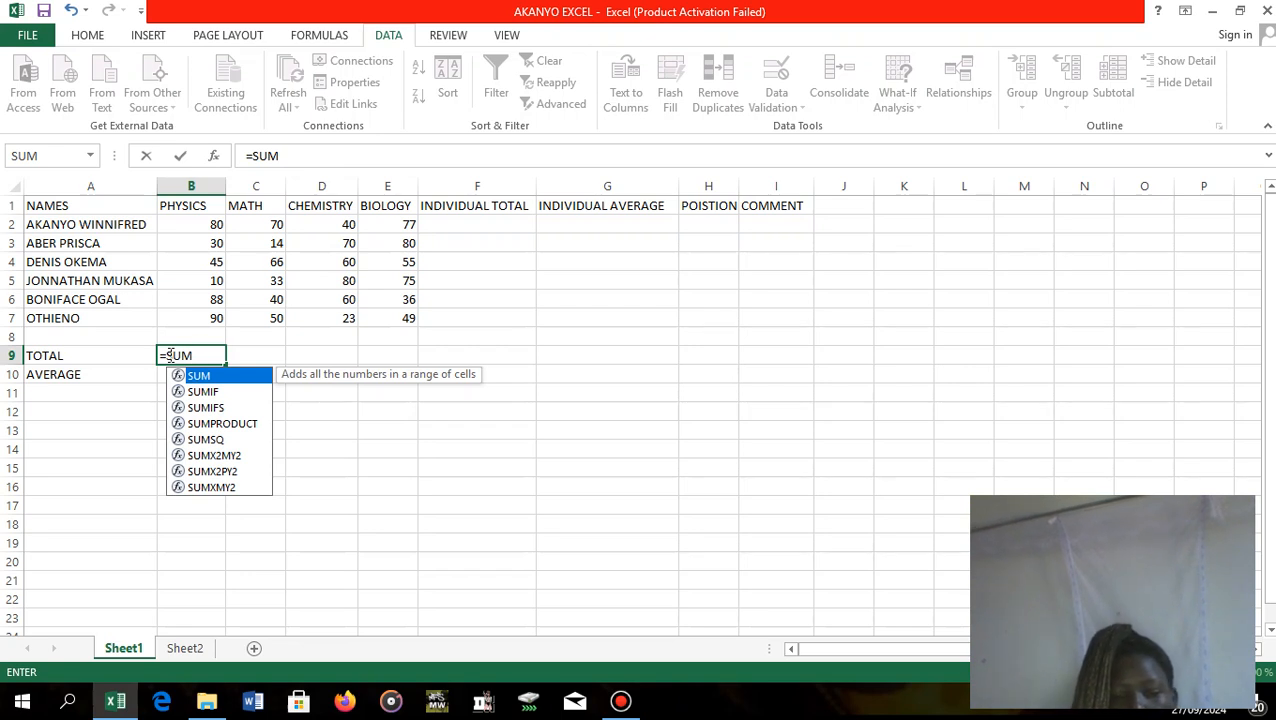
pyautogui.write('(')
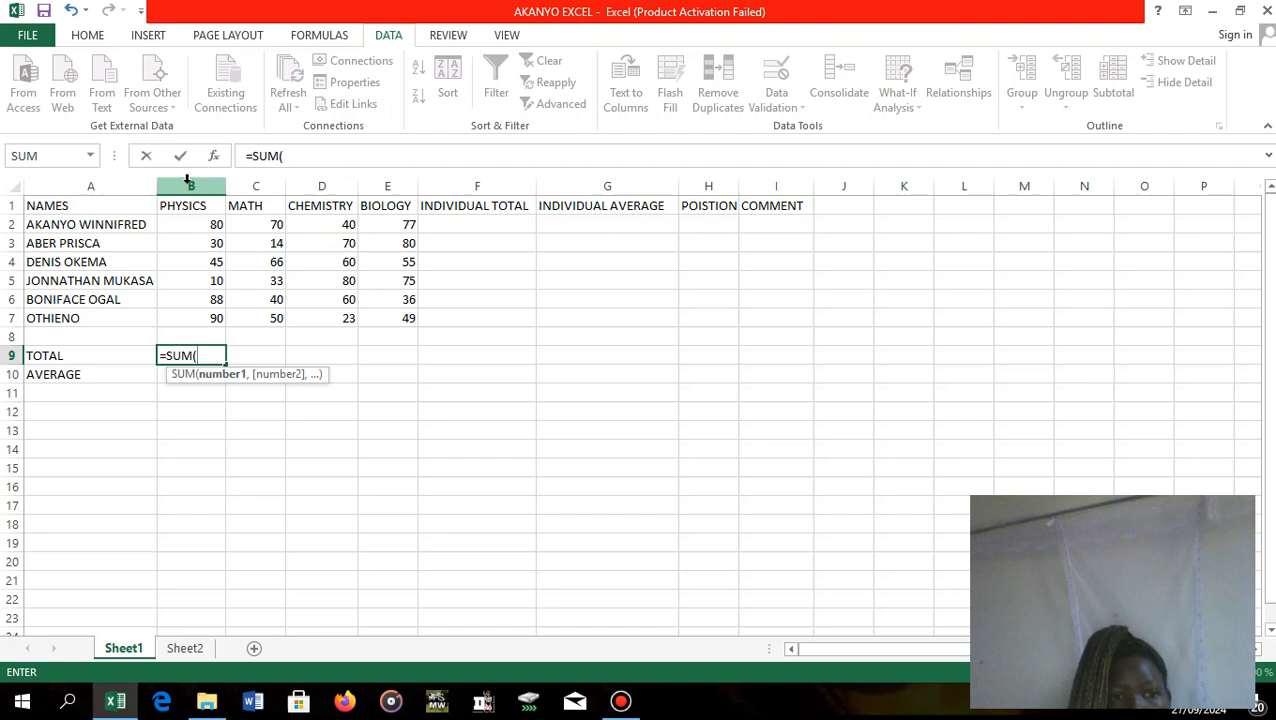
pyautogui.click(191, 226)
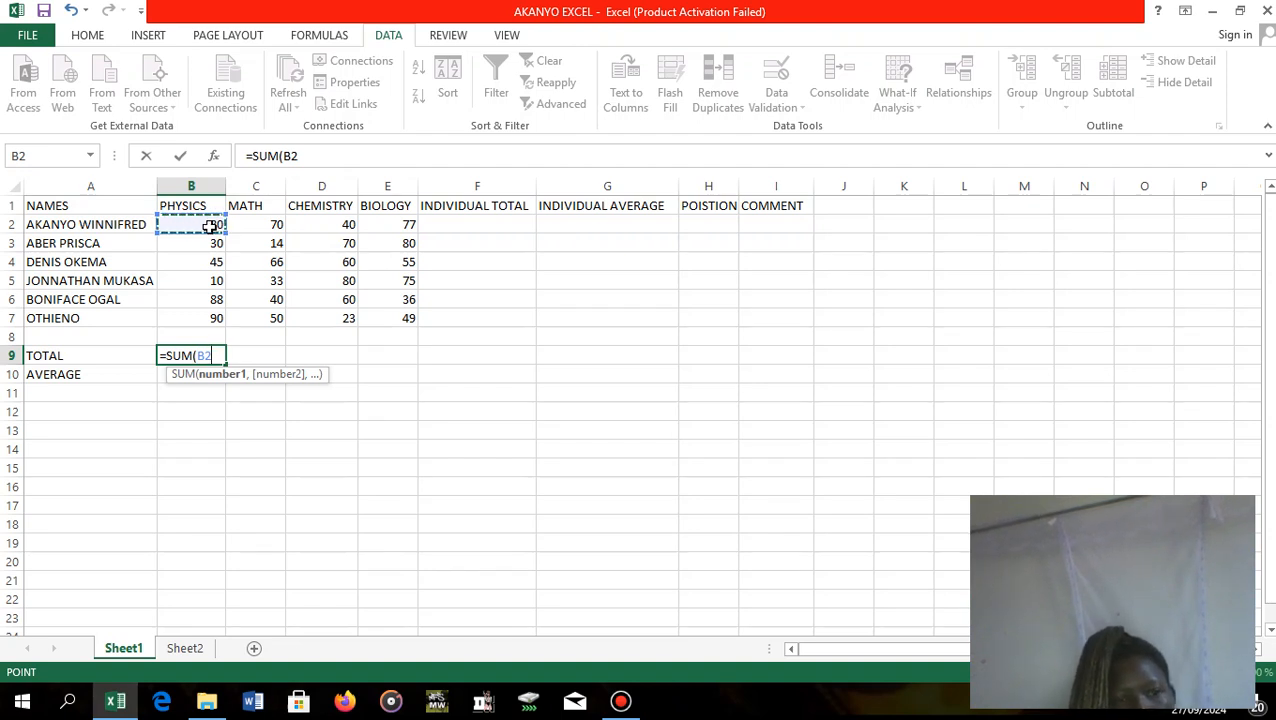
pyautogui.click(181, 320)
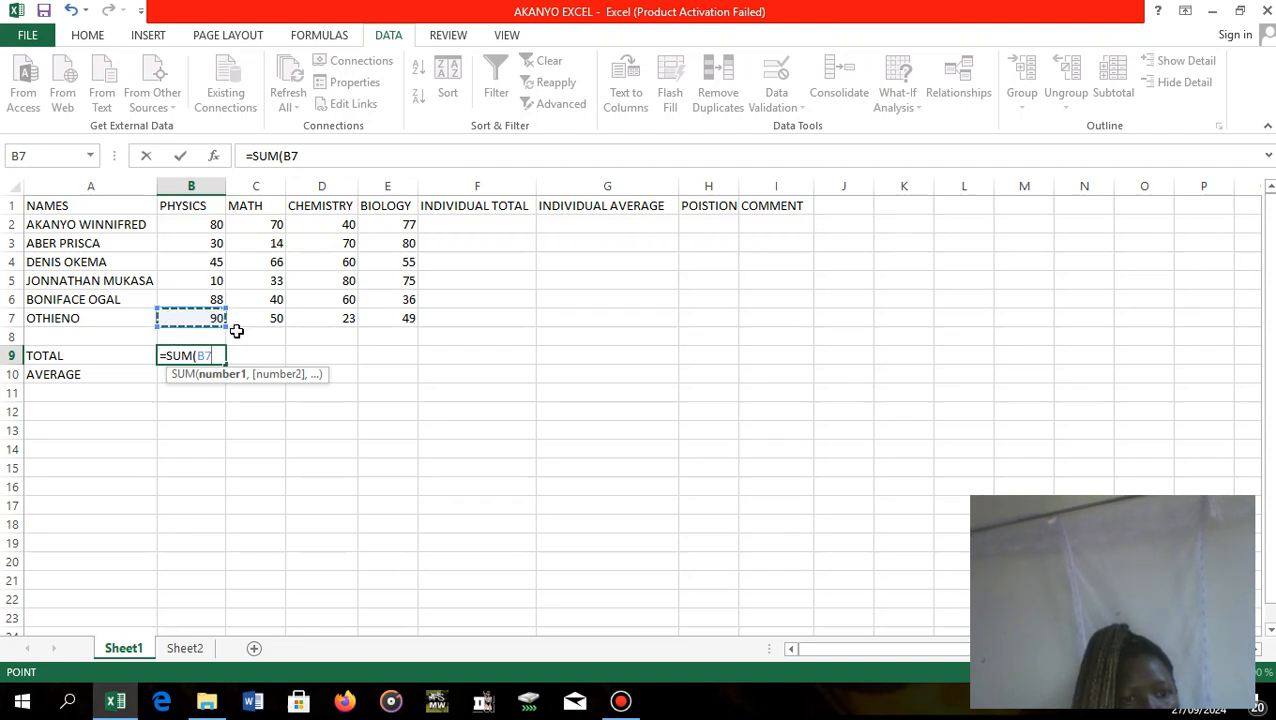
pyautogui.click(256, 337)
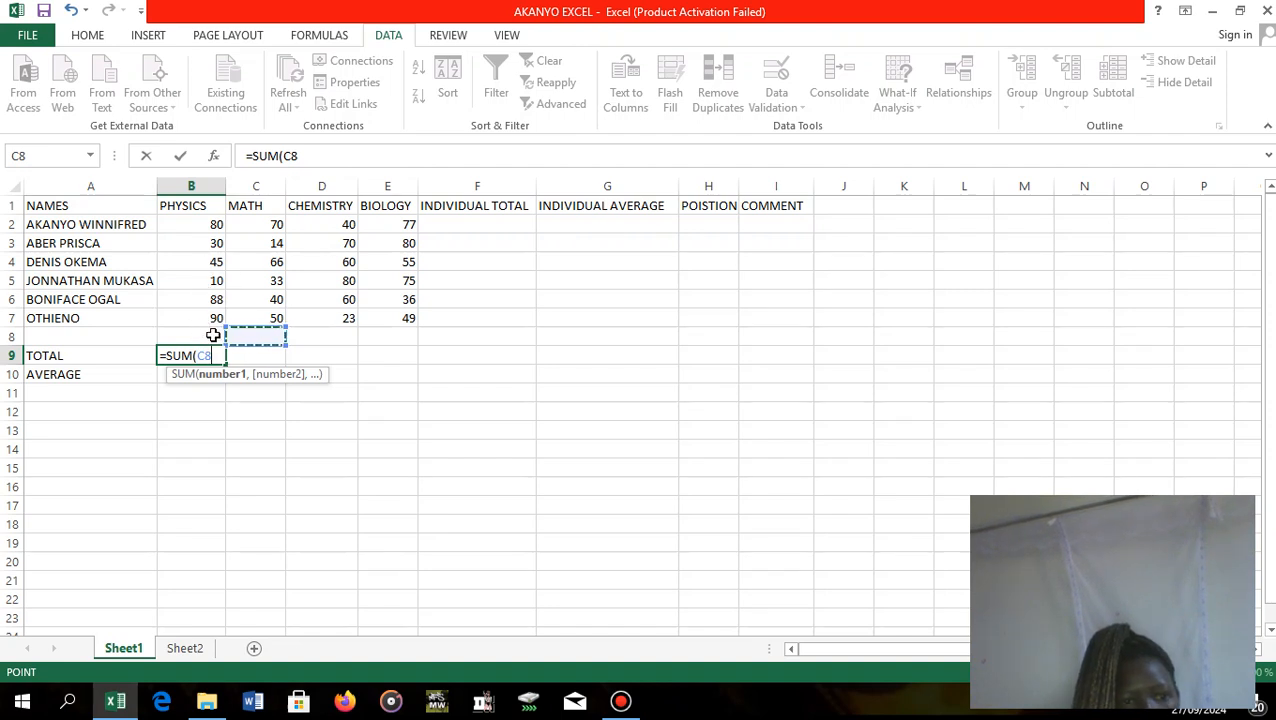
pyautogui.click(200, 224)
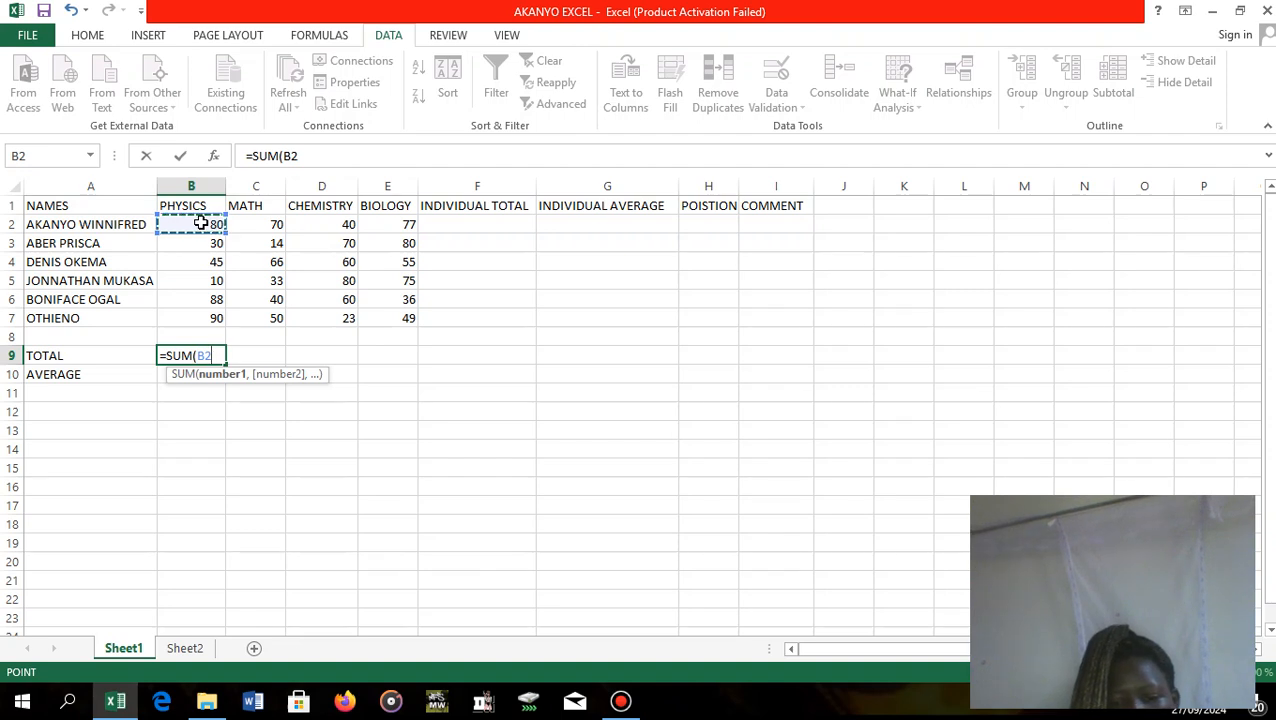
pyautogui.press('F8')
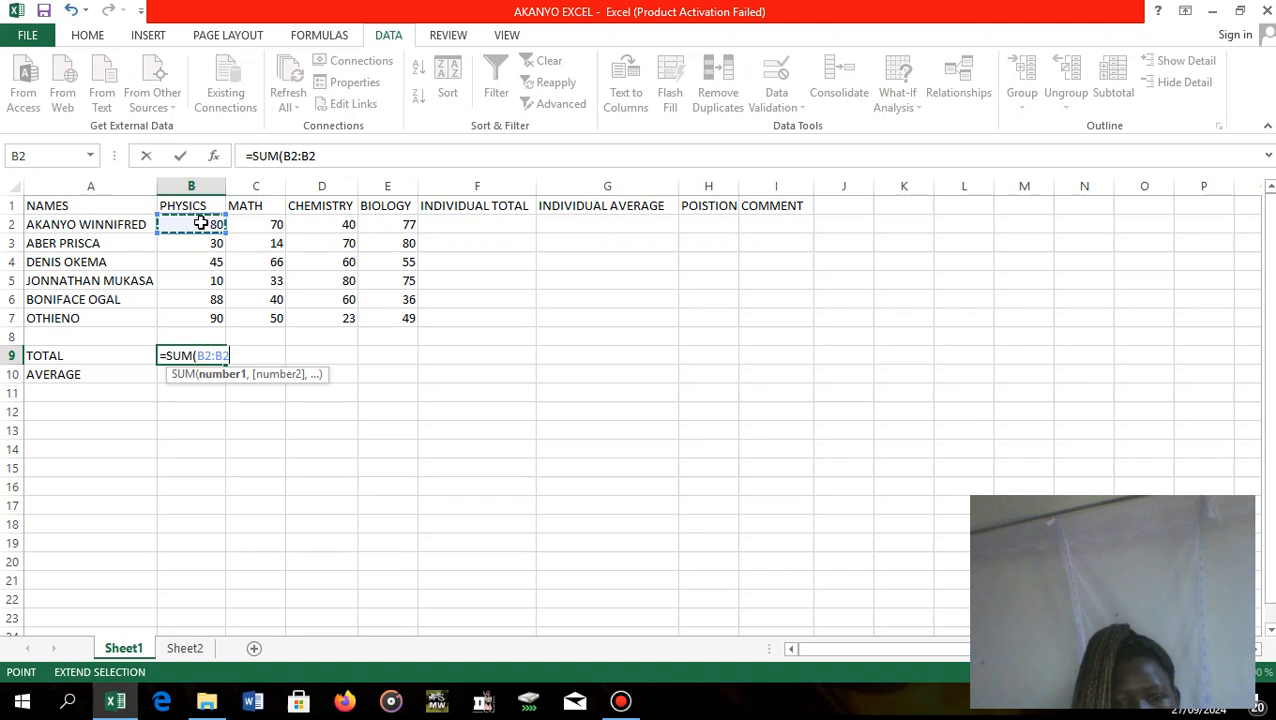
pyautogui.click(201, 317)
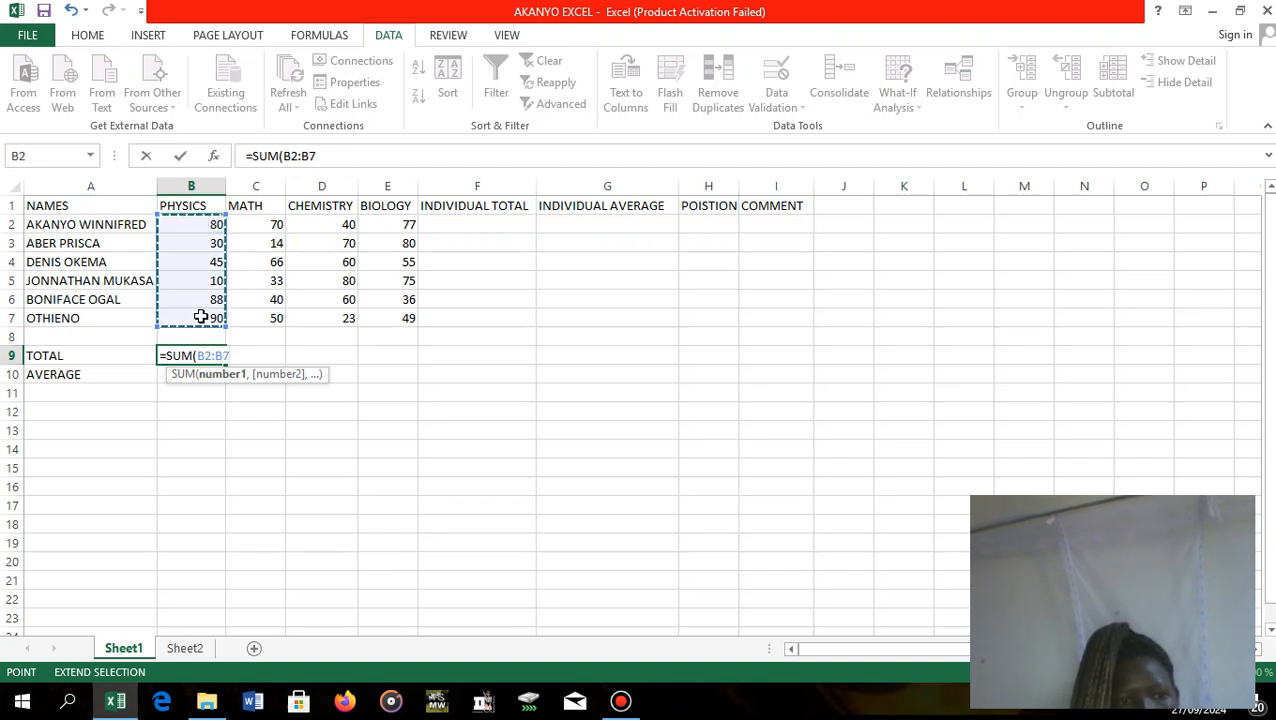
pyautogui.write(')')
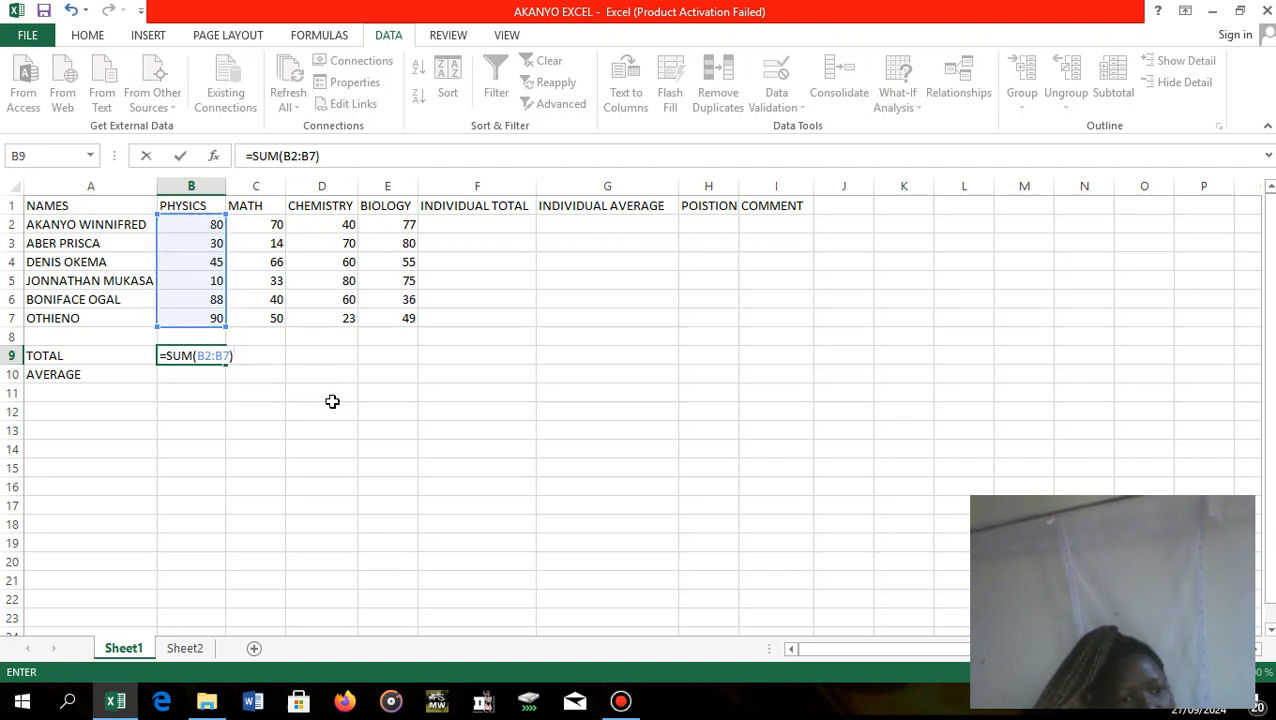
pyautogui.click(176, 375)
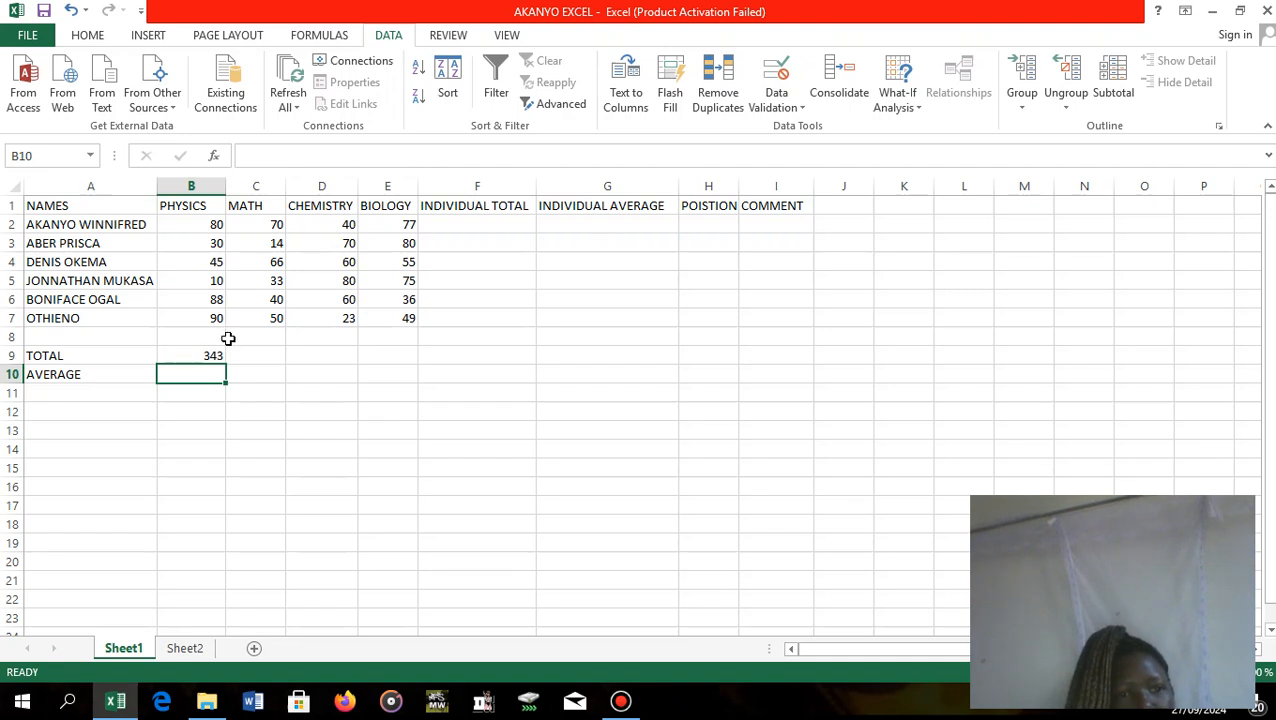
# Fill the PHYSICS total formula from B9 across to E9 for MATH, CHEMISTRY and BIOLOGY.
pyautogui.click(202, 355)
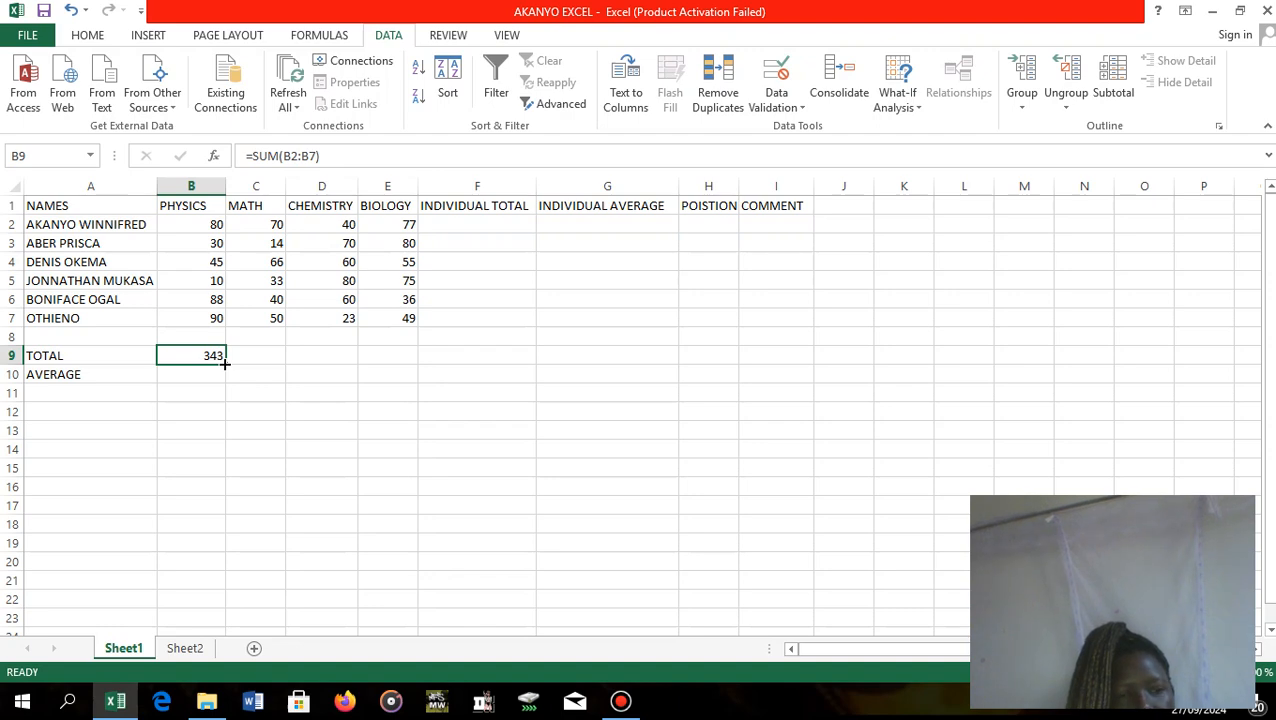
pyautogui.moveTo(225, 366); pyautogui.dragTo(412, 357)
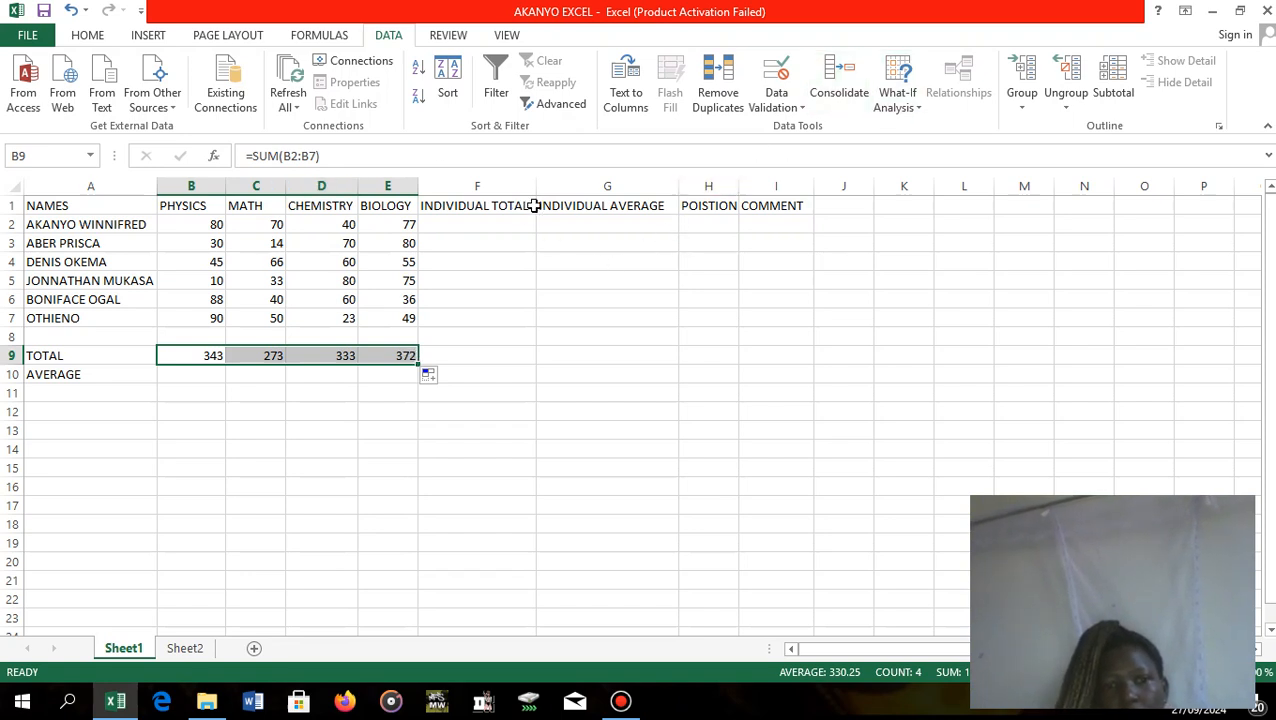
# Calculate the PHYSICS average in cell B10 with the formula =AVERAGE(B2:B7).
pyautogui.click(195, 376)
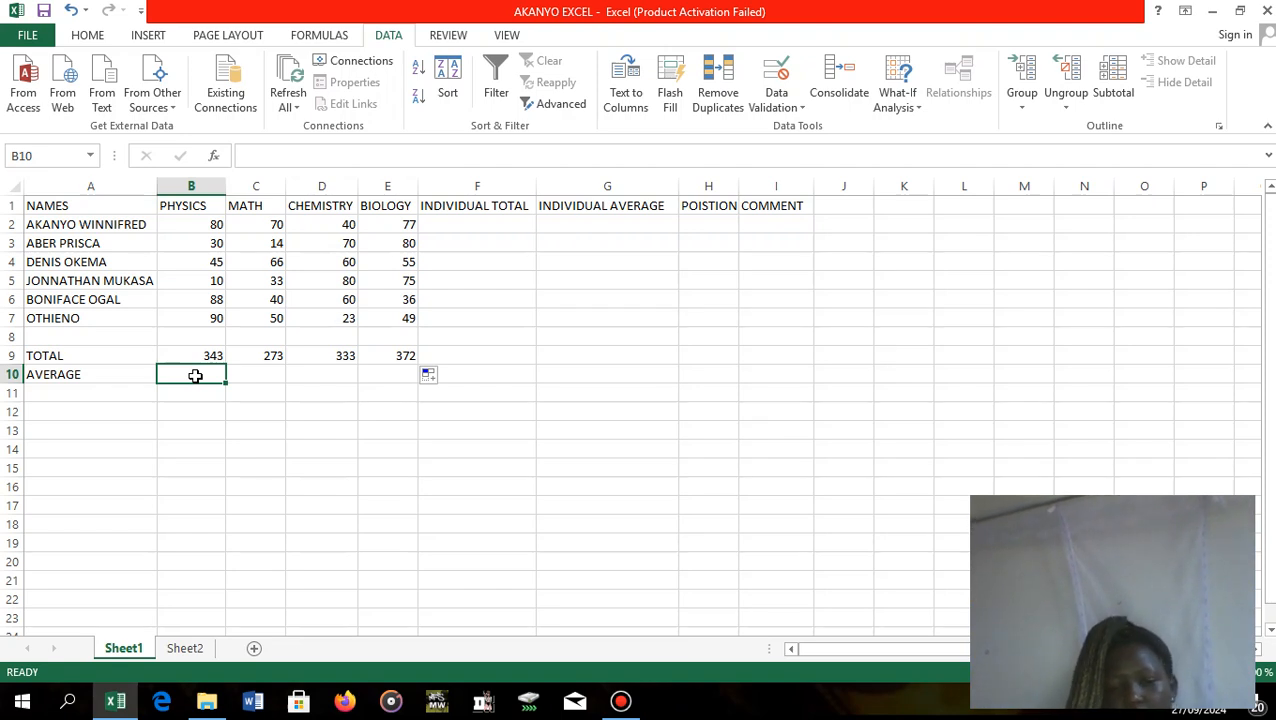
pyautogui.write('+')
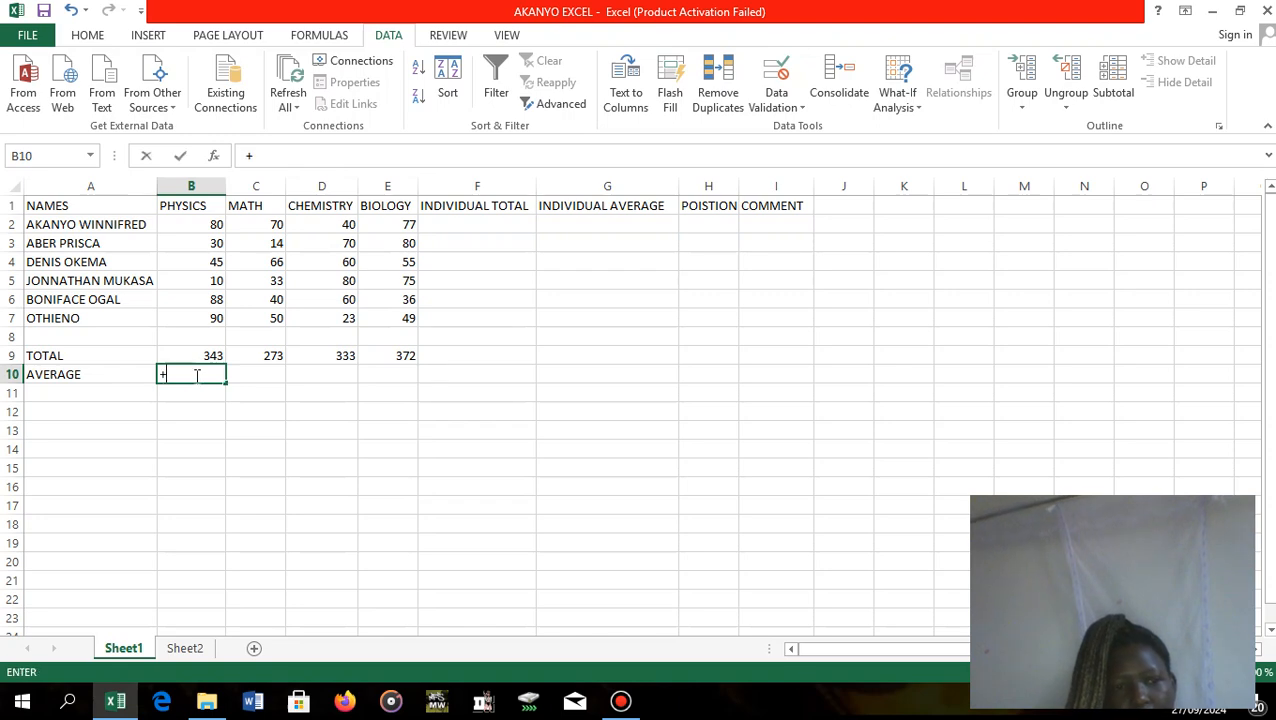
pyautogui.write('=')
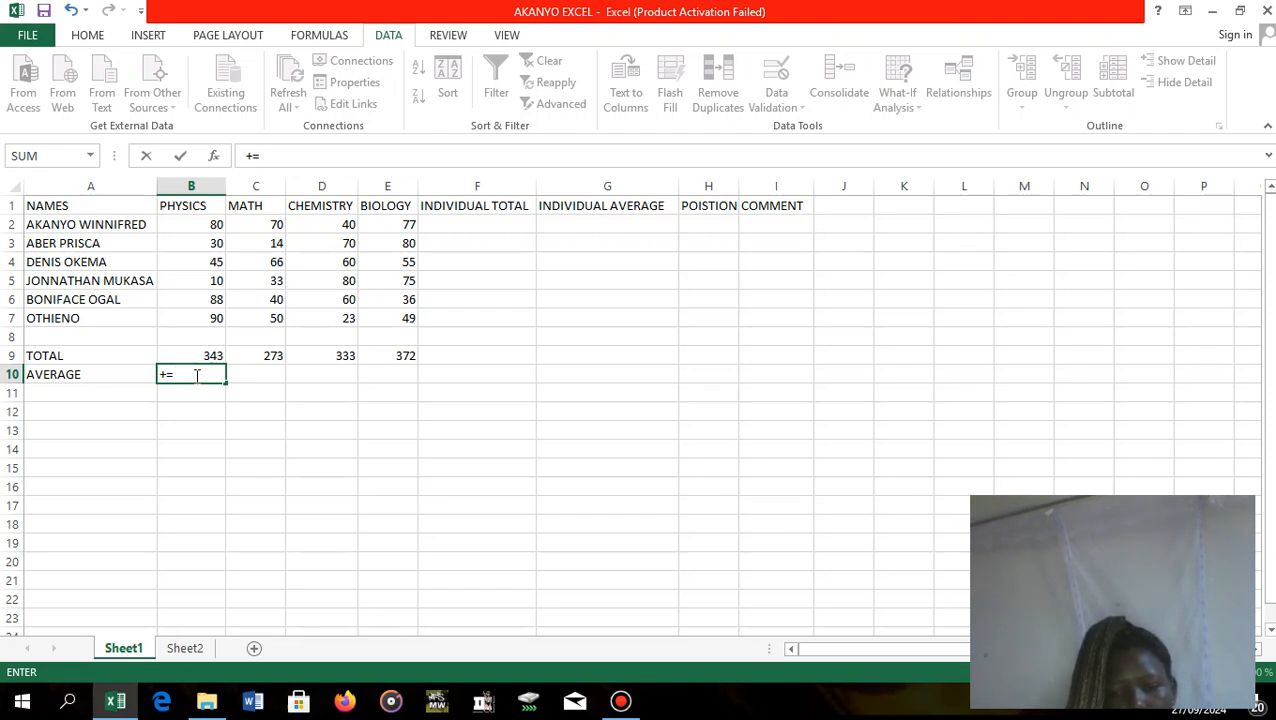
pyautogui.press('BackSpace')
pyautogui.write('=')
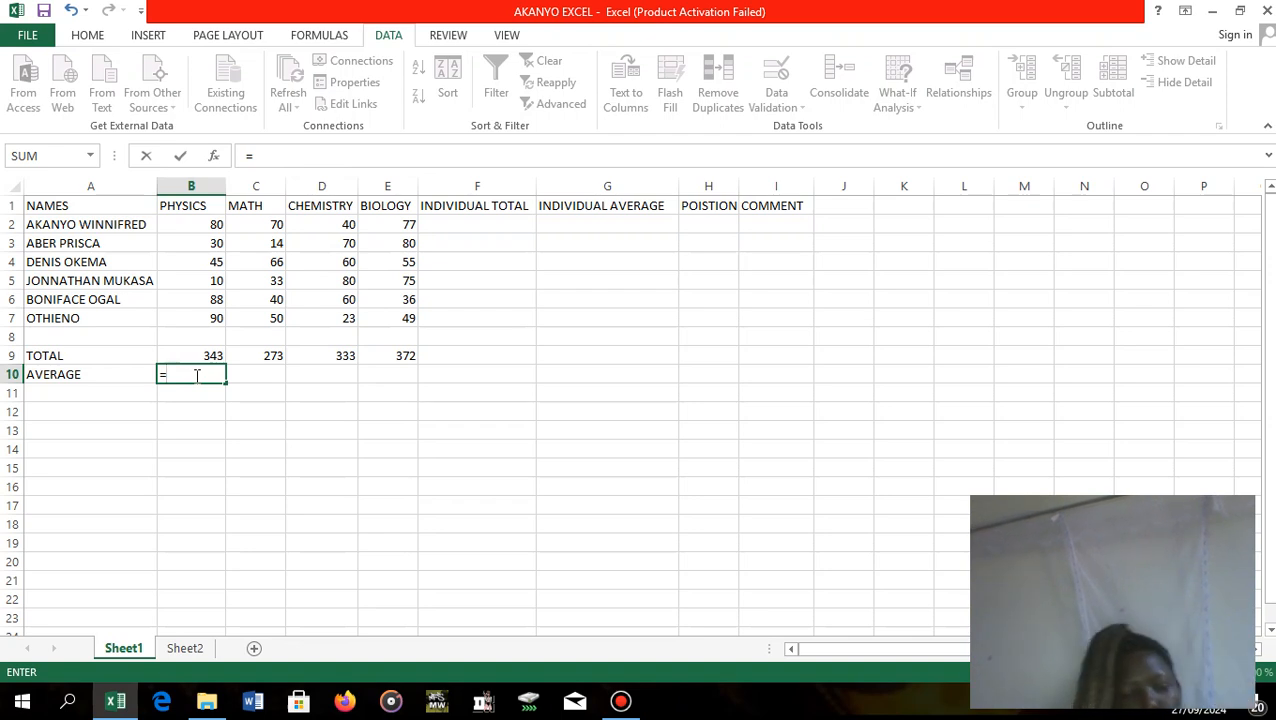
pyautogui.write('AVE')
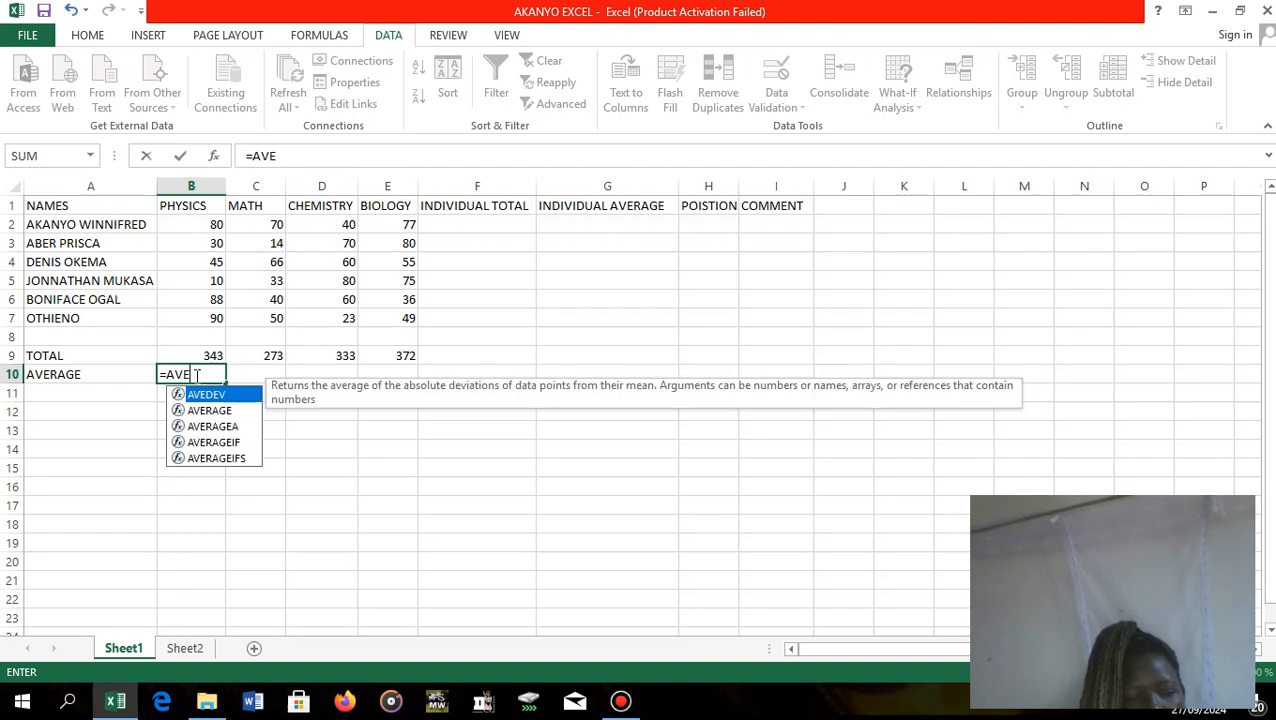
pyautogui.write('RAGE')
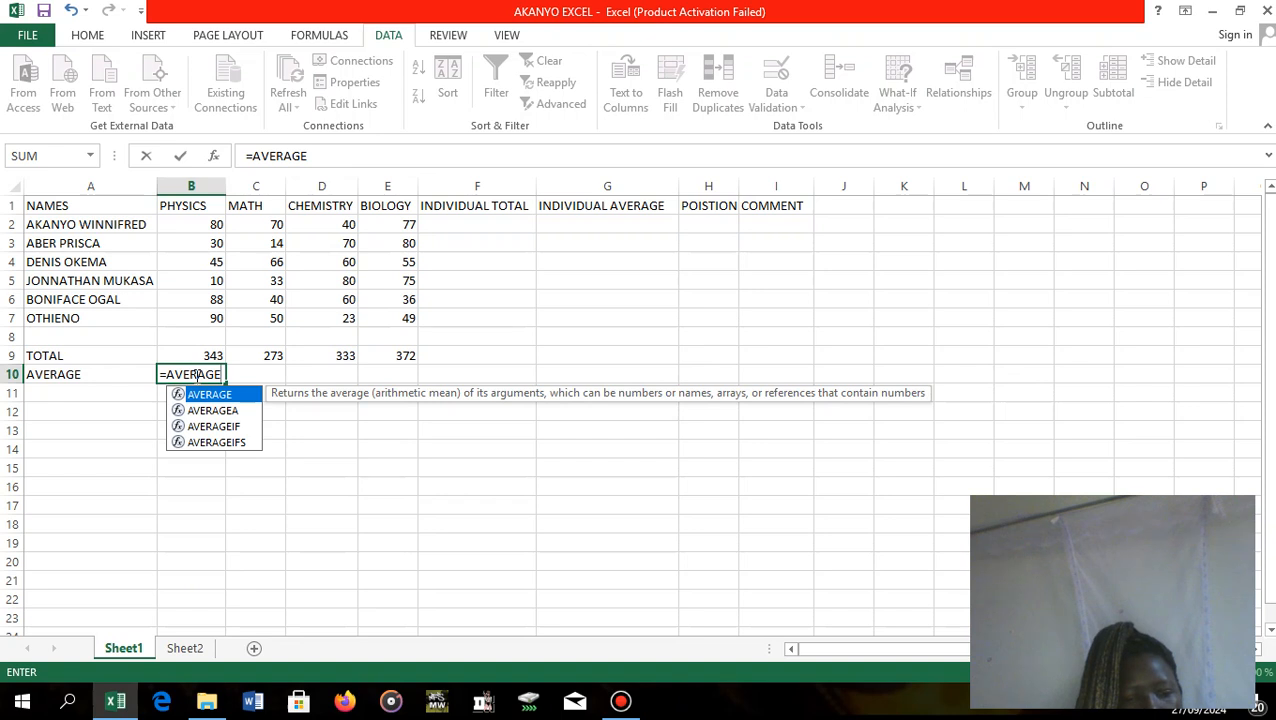
pyautogui.write('(')
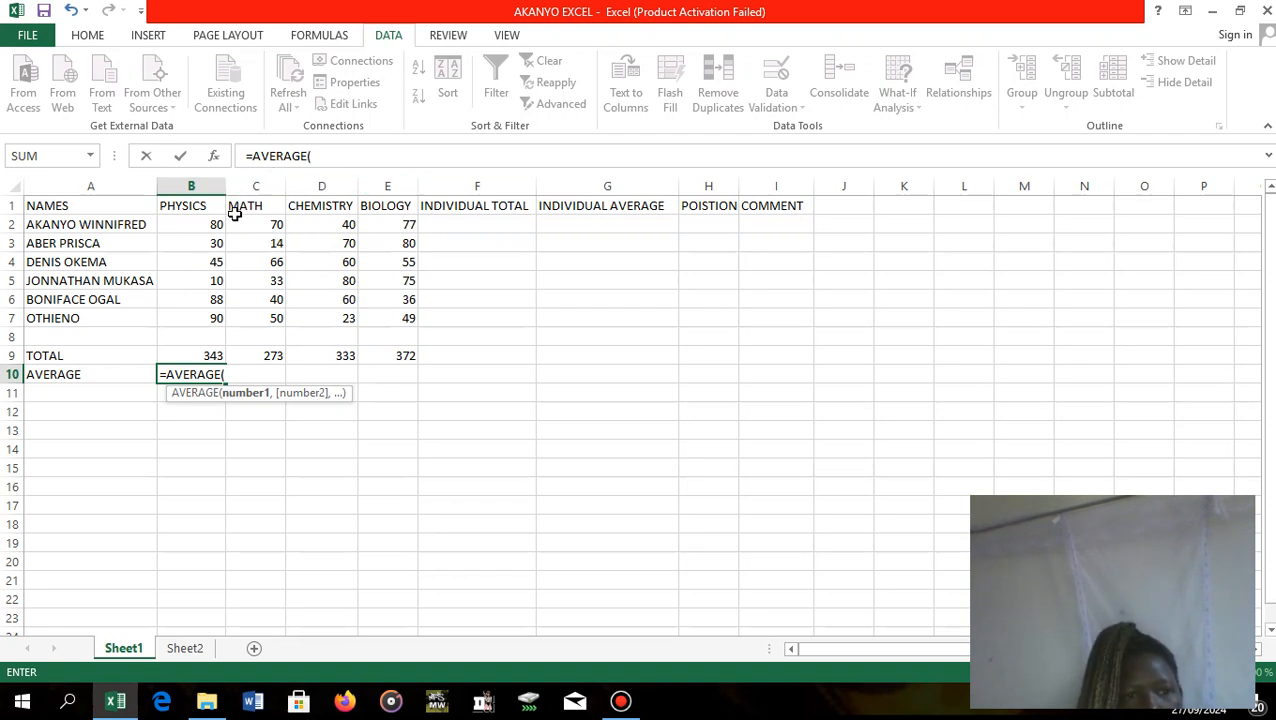
pyautogui.click(207, 226)
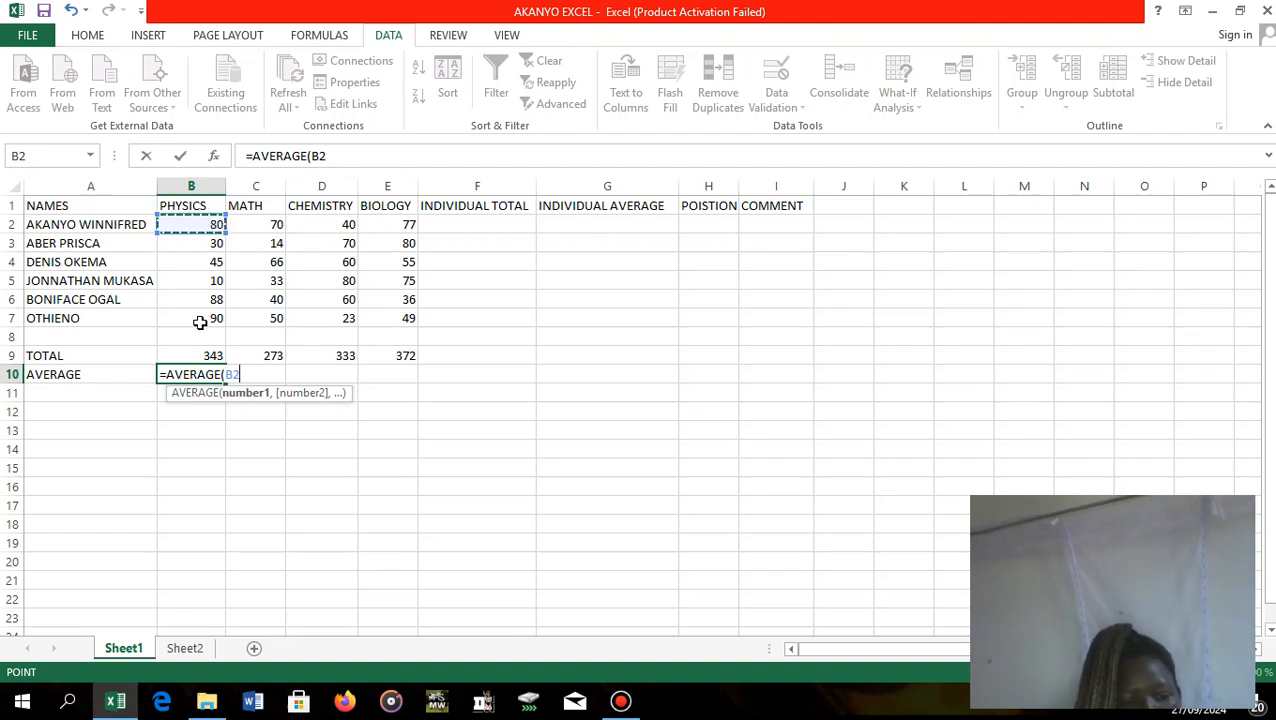
pyautogui.write(';')
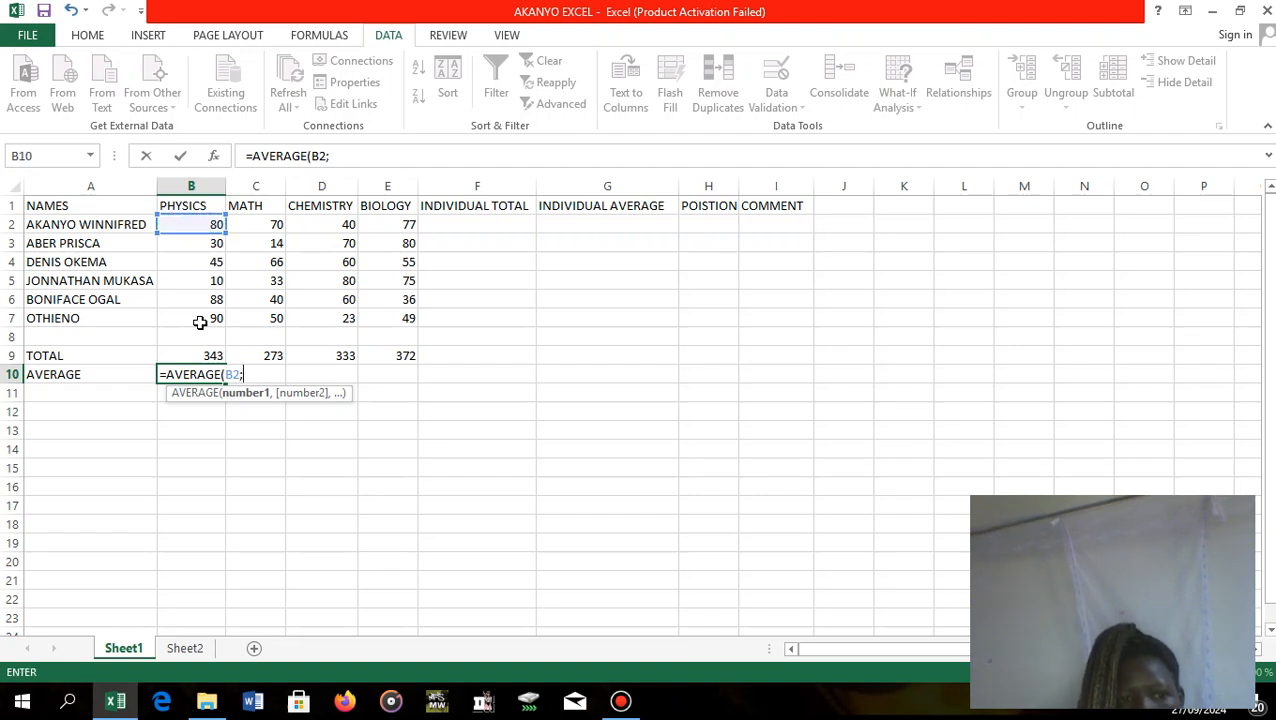
pyautogui.press('BackSpace')
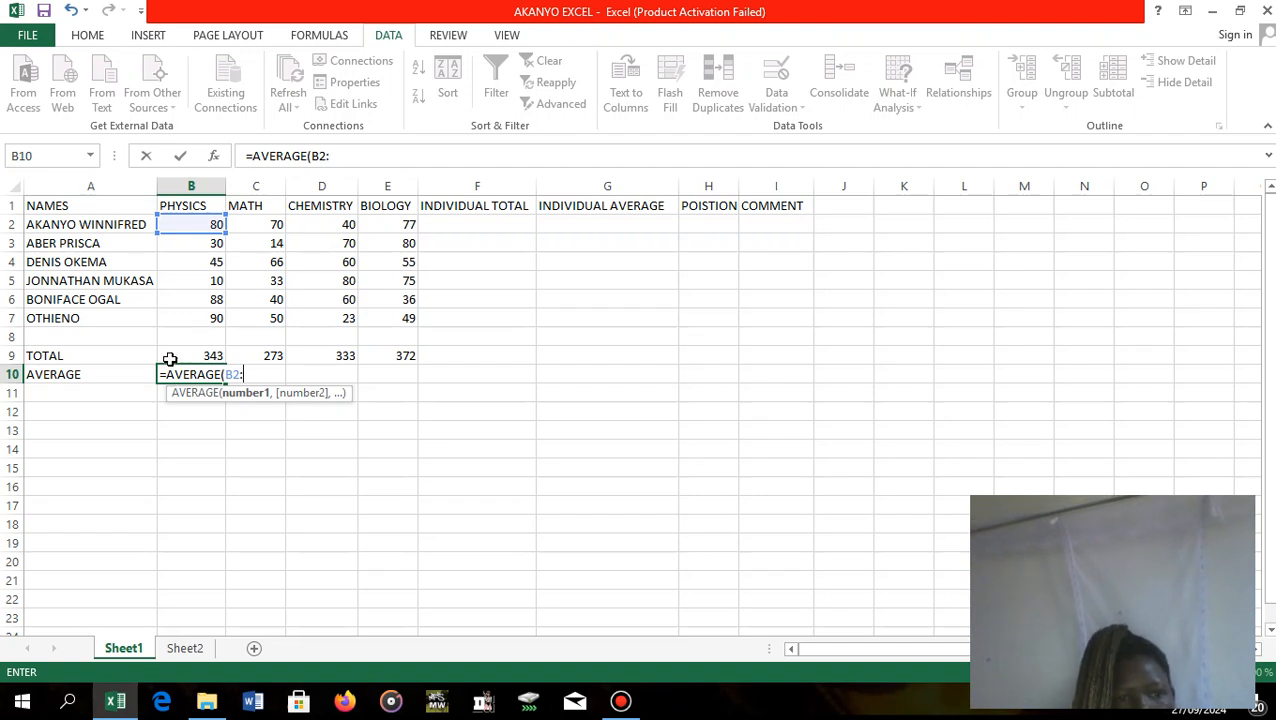
pyautogui.click(206, 319)
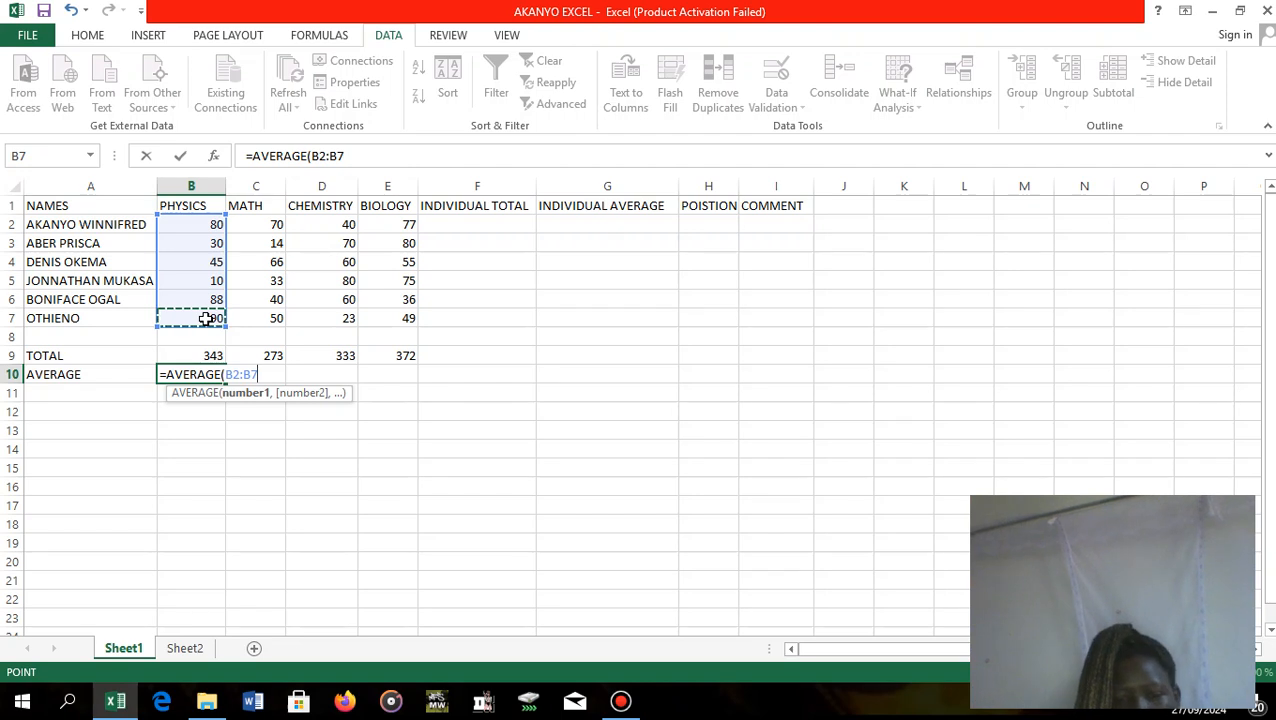
pyautogui.write(')')
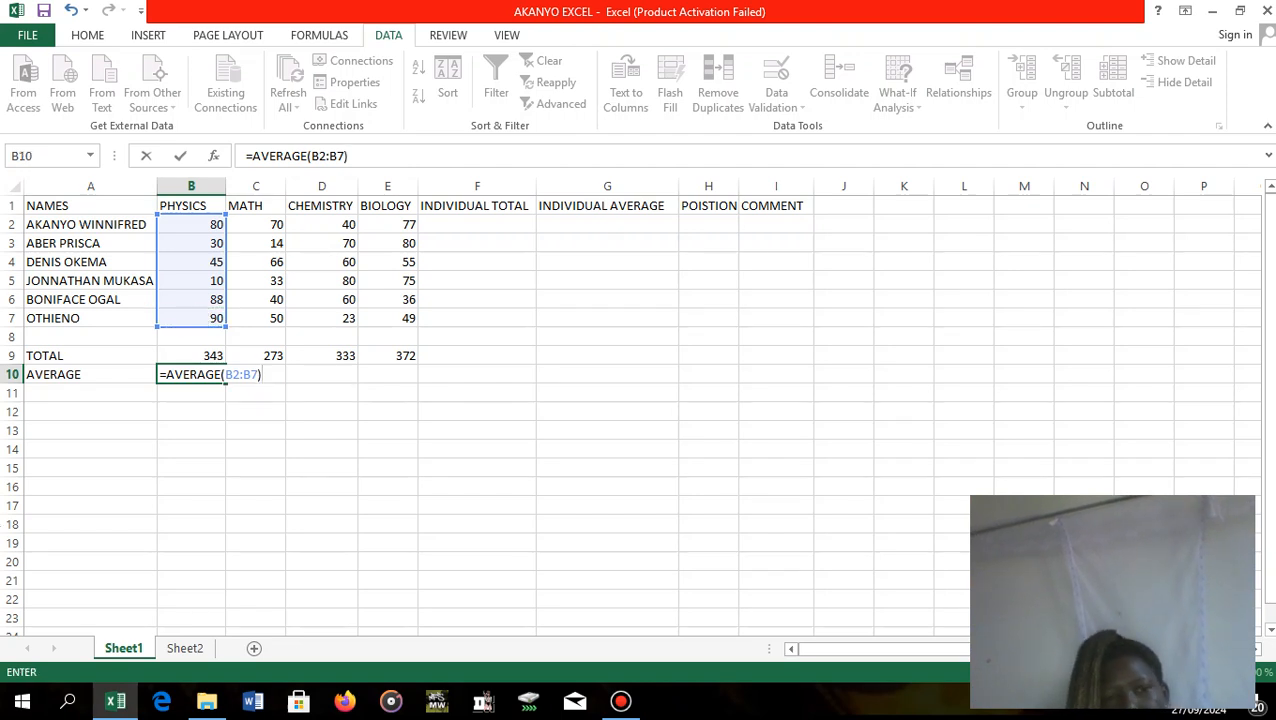
pyautogui.click(302, 386)
# Fill the PHYSICS average formula from B10 across to E10 for MATH, CHEMISTRY and BIOLOGY.
pyautogui.click(192, 374)
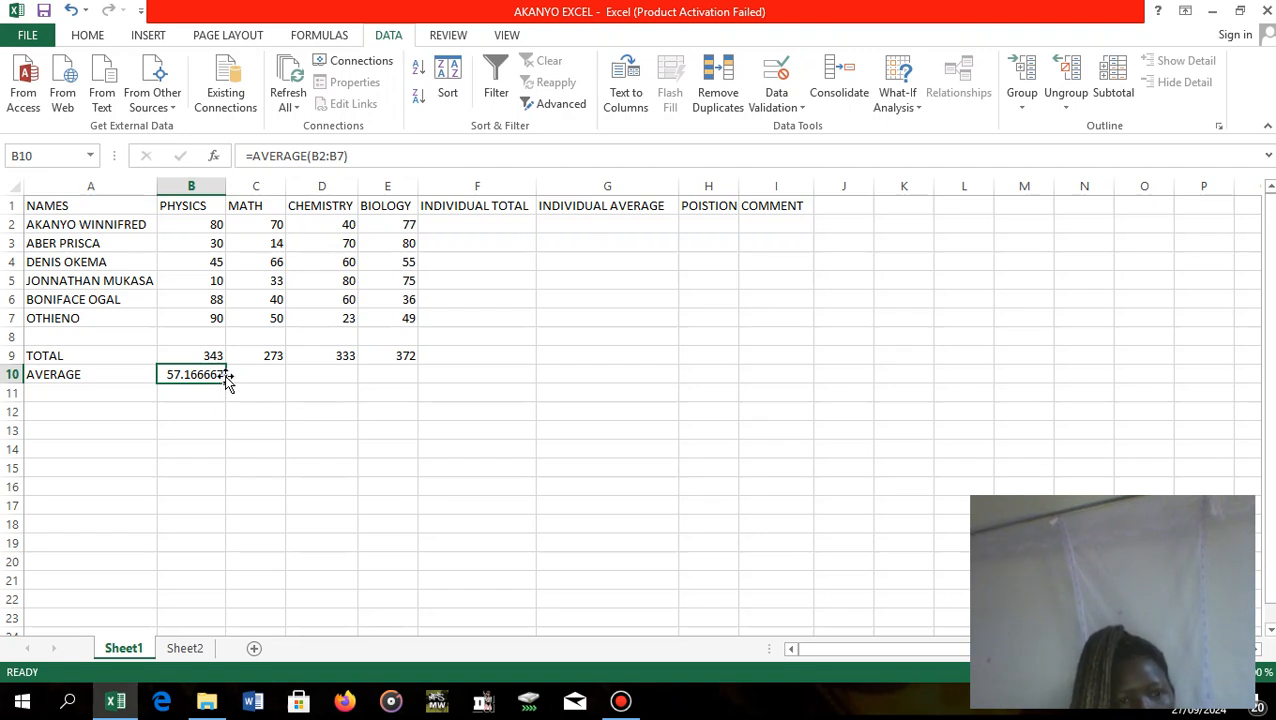
pyautogui.moveTo(228, 383); pyautogui.dragTo(405, 386)
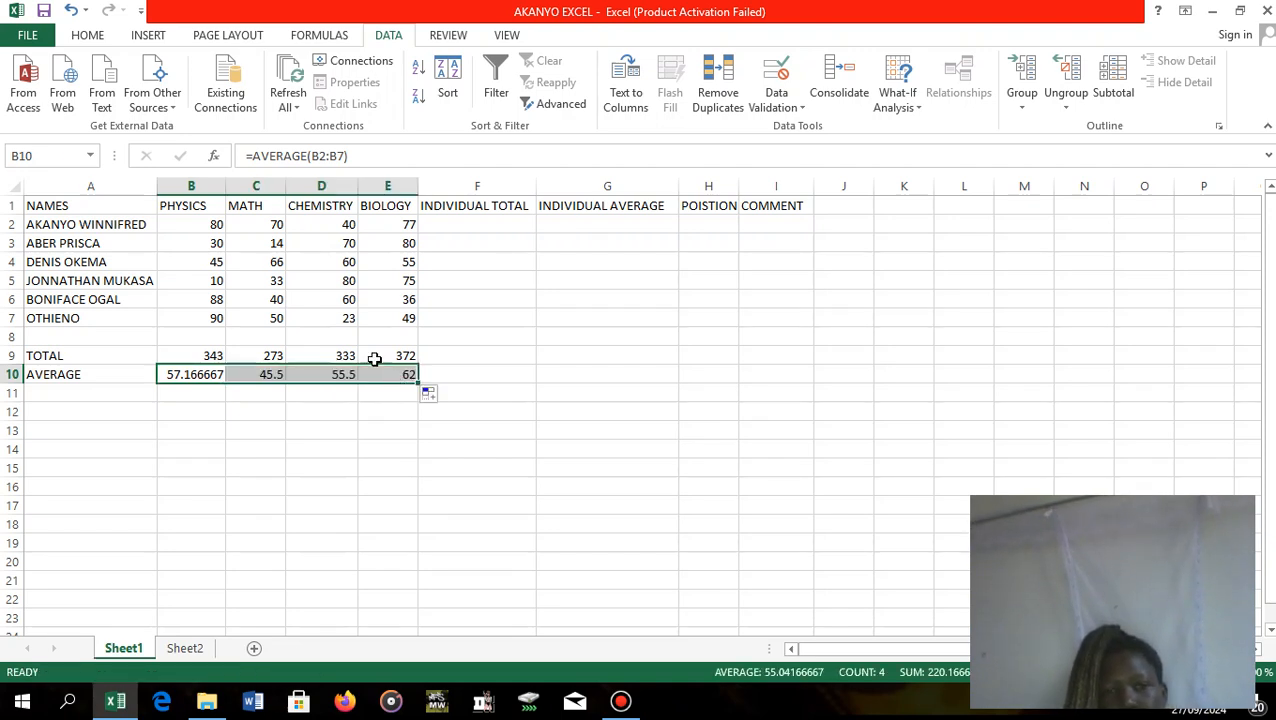
pyautogui.click(465, 279)
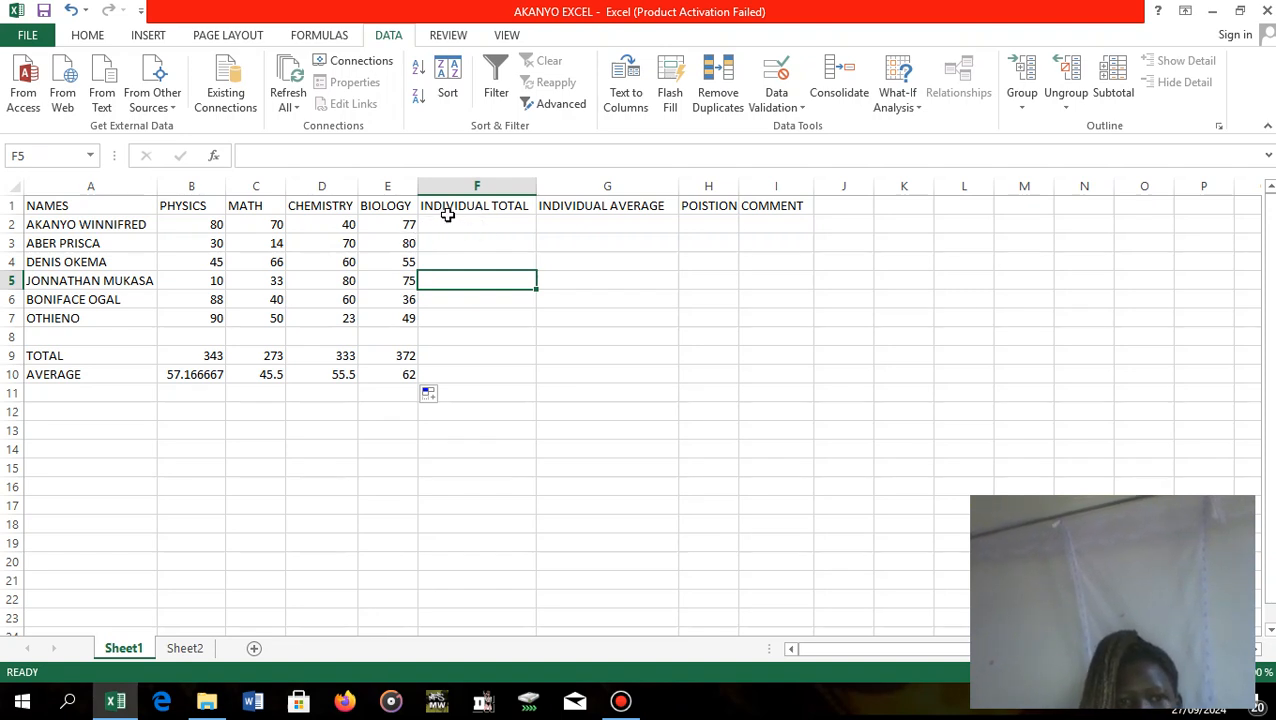
# Build the first student's INDIVIDUAL TOTAL formula in F2 by adding the four subject marks as =B2+C2+D2+E2.
pyautogui.click(445, 219)
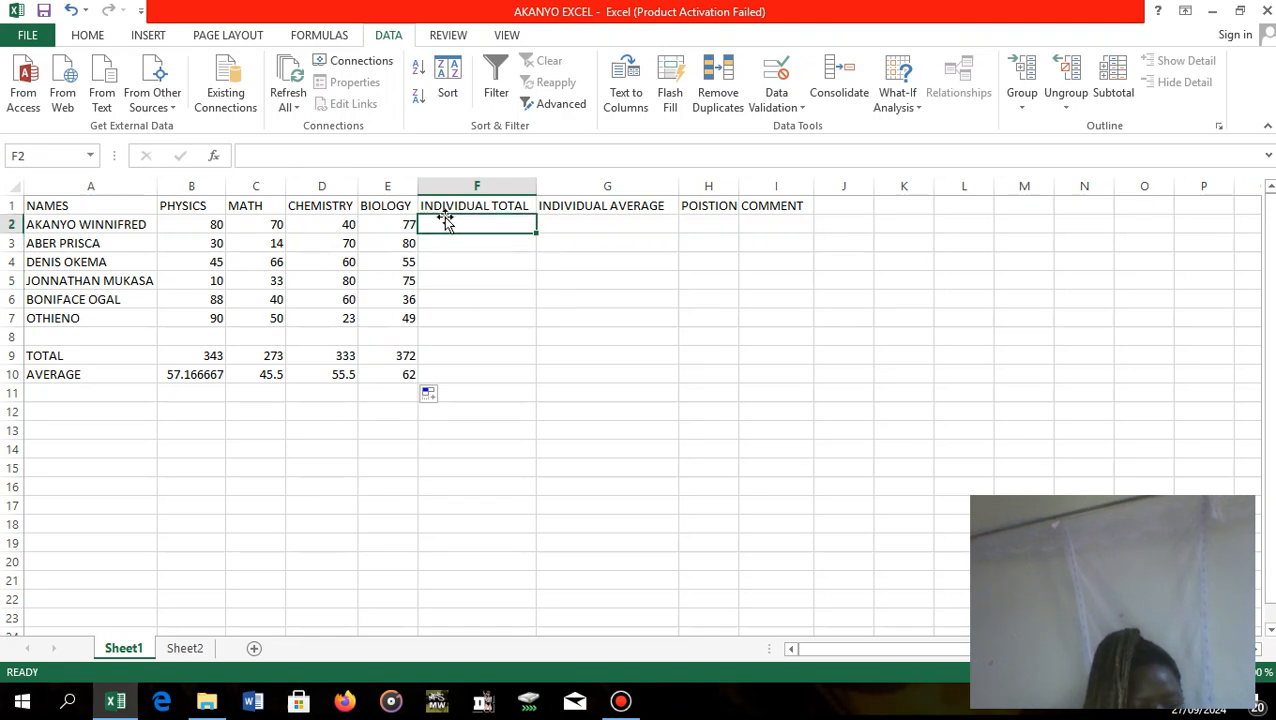
pyautogui.write('+')
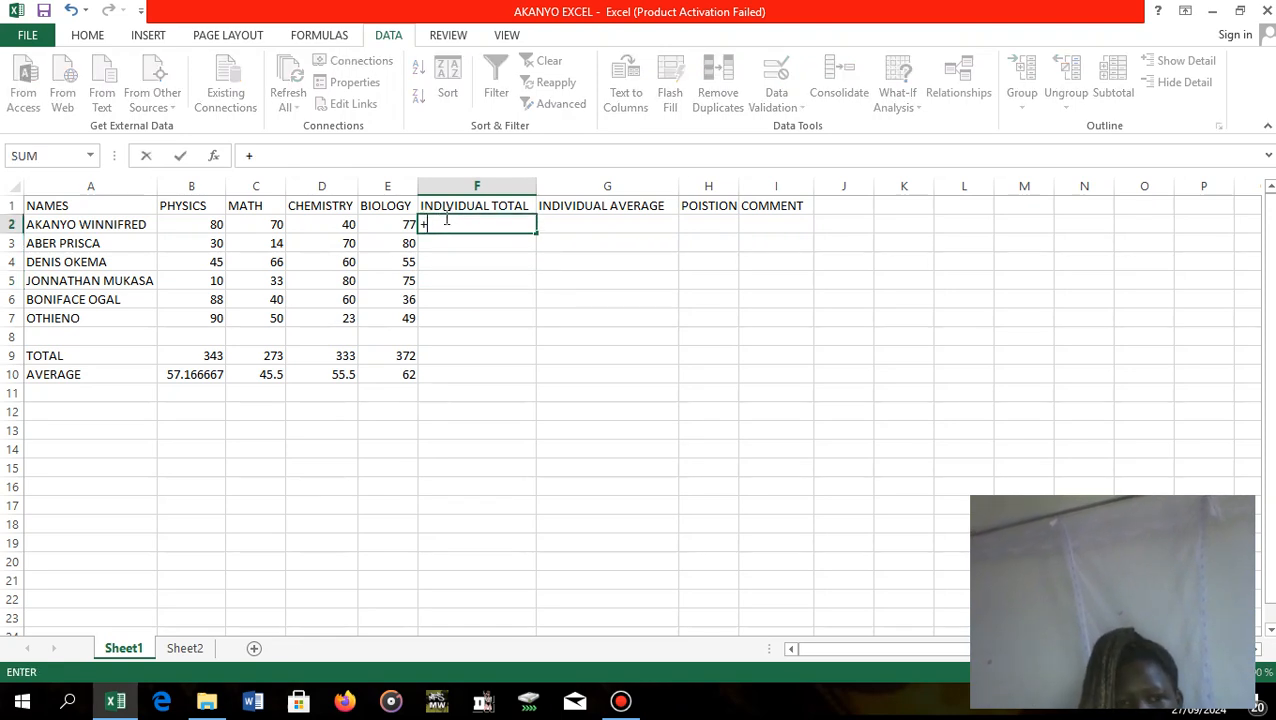
pyautogui.press('BackSpace')
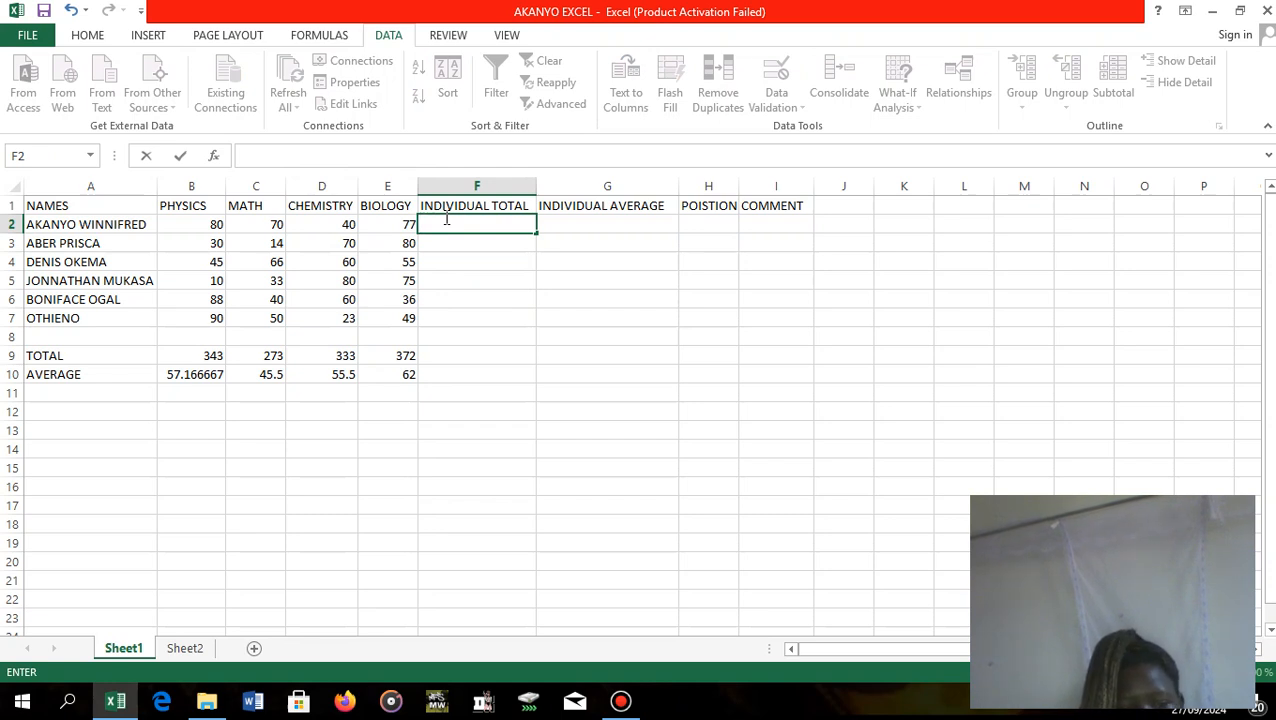
pyautogui.write('+')
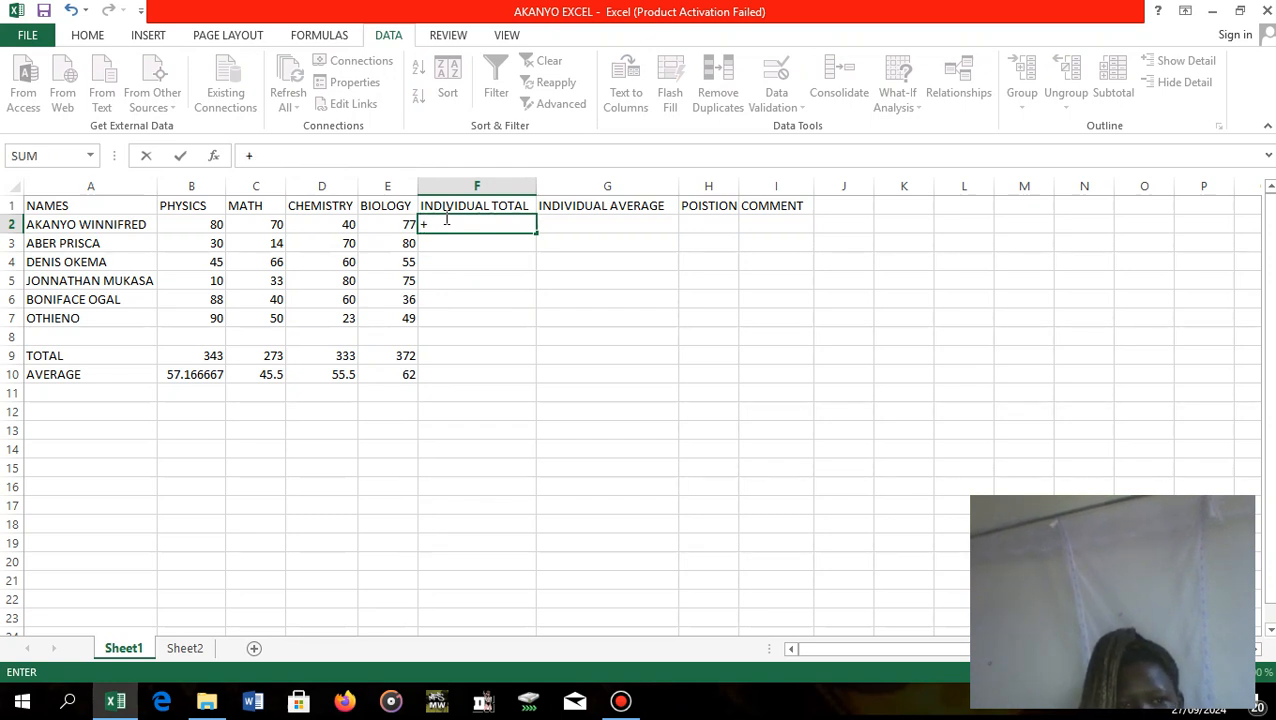
pyautogui.press('BackSpace')
pyautogui.write('=')
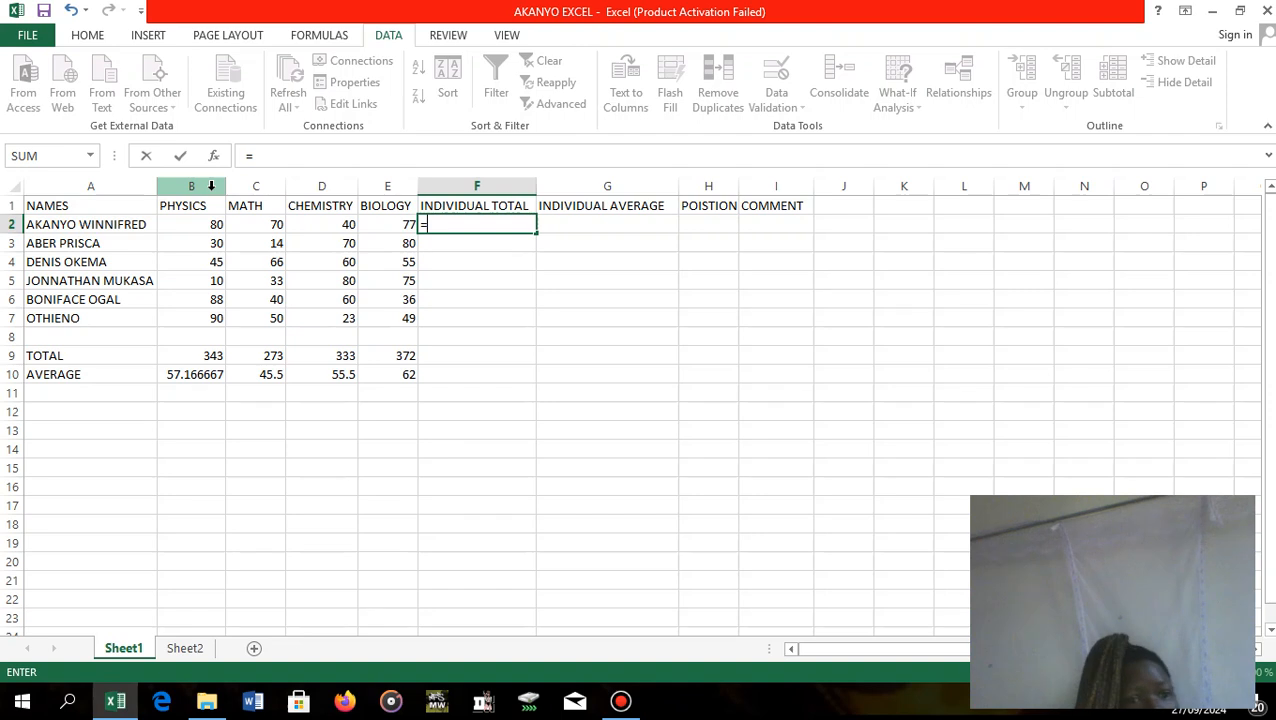
pyautogui.click(210, 226)
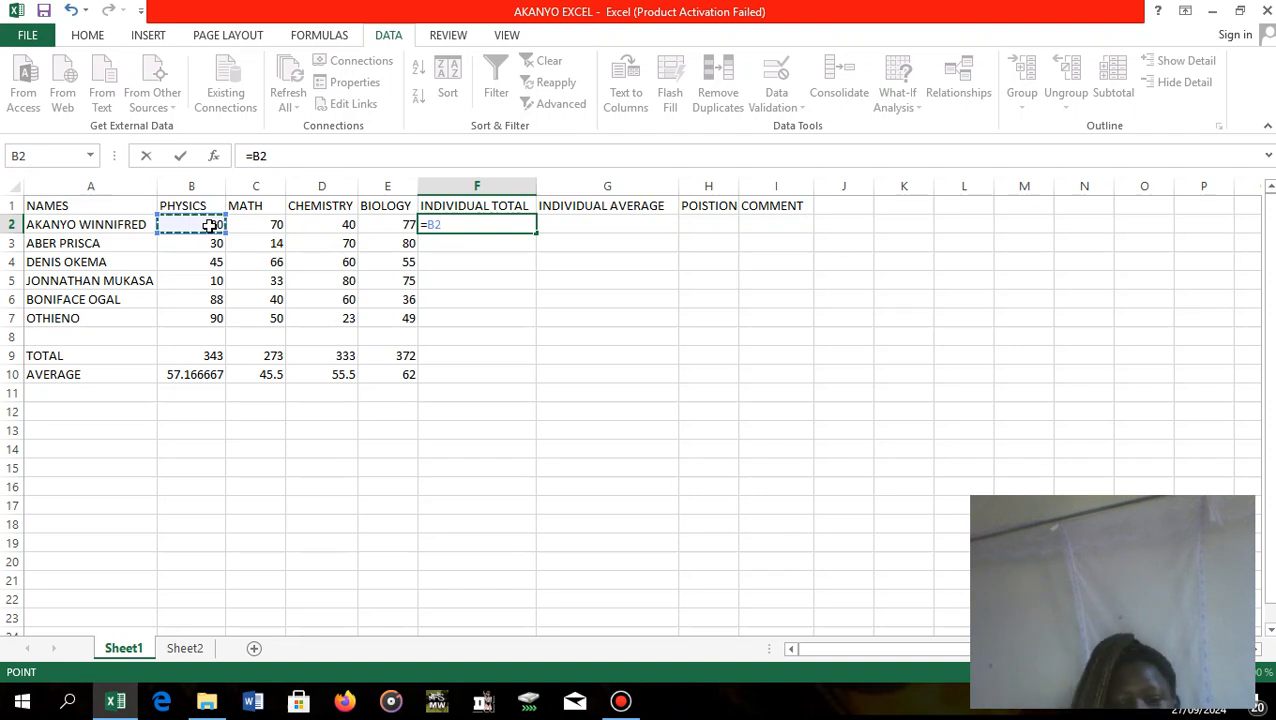
pyautogui.write('=B2')
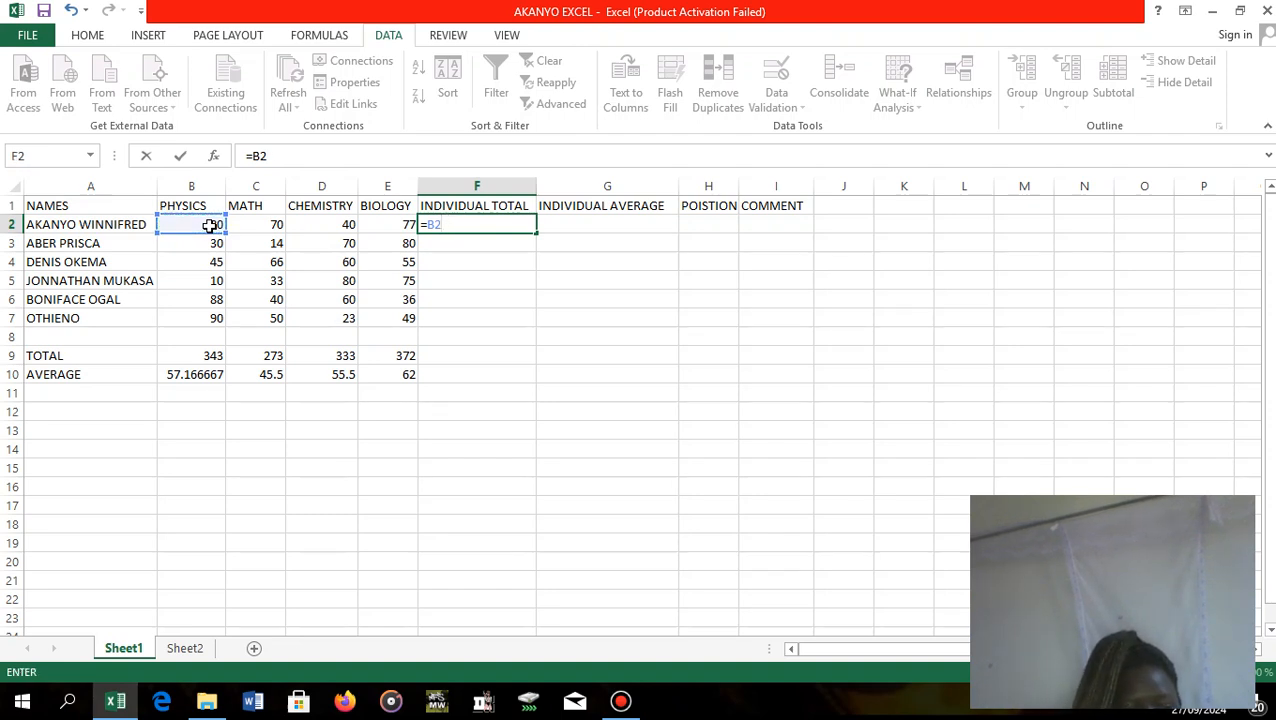
pyautogui.write('+')
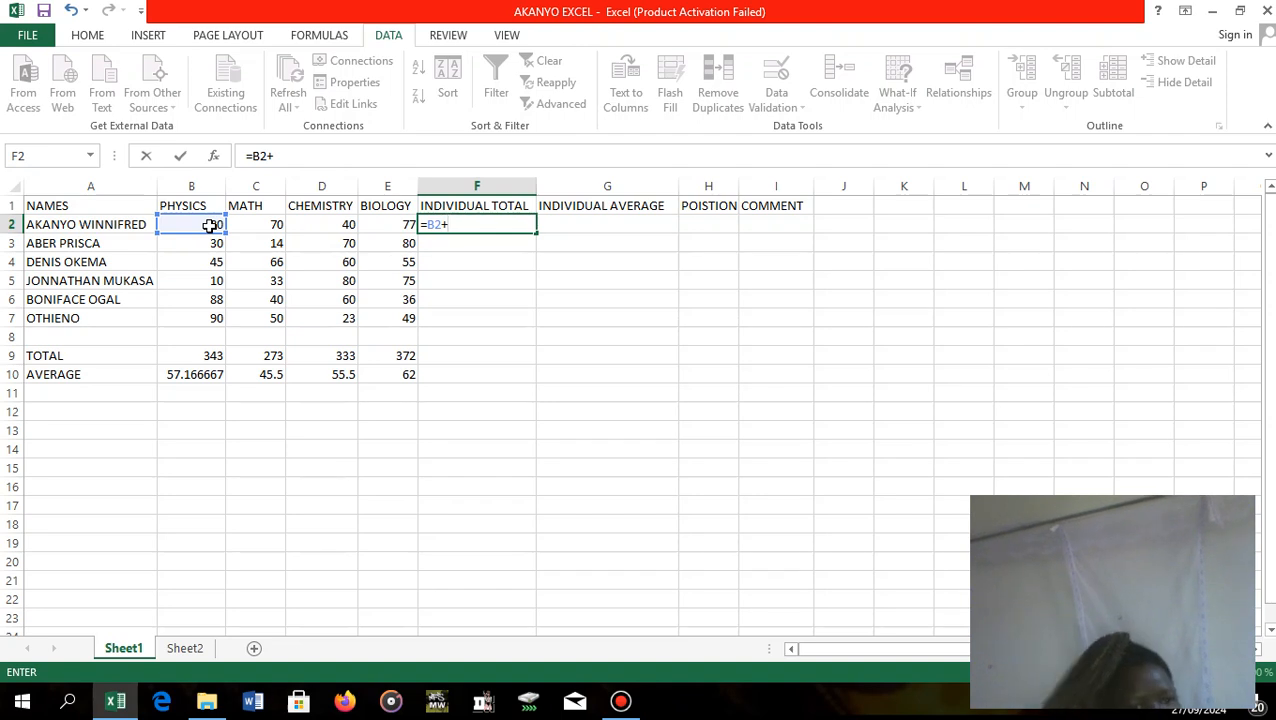
pyautogui.click(254, 226)
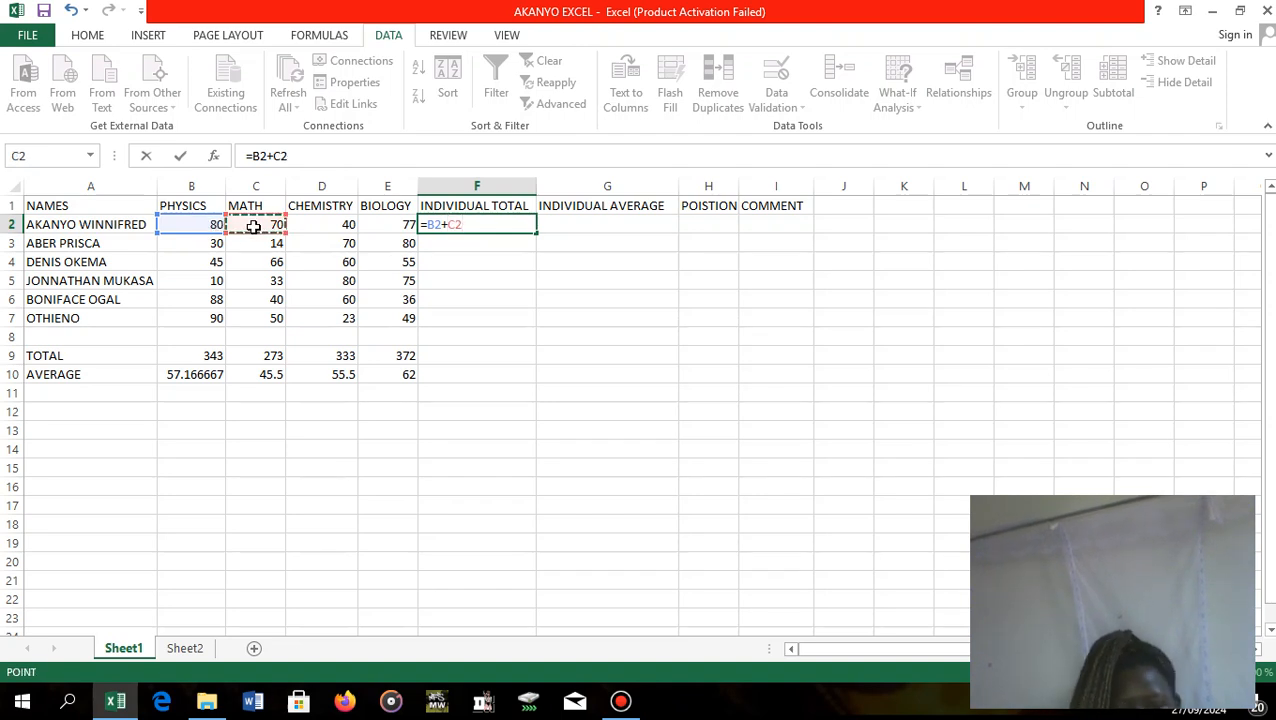
pyautogui.write('+')
pyautogui.click(326, 226)
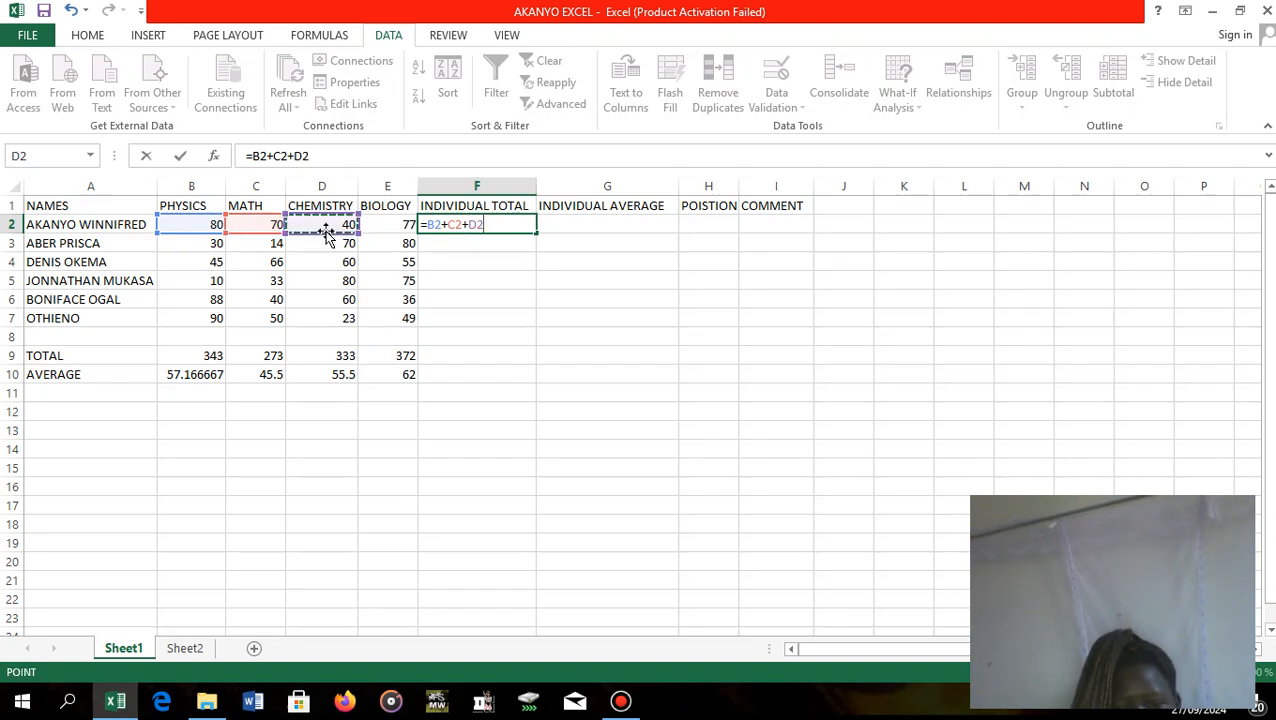
pyautogui.write('+')
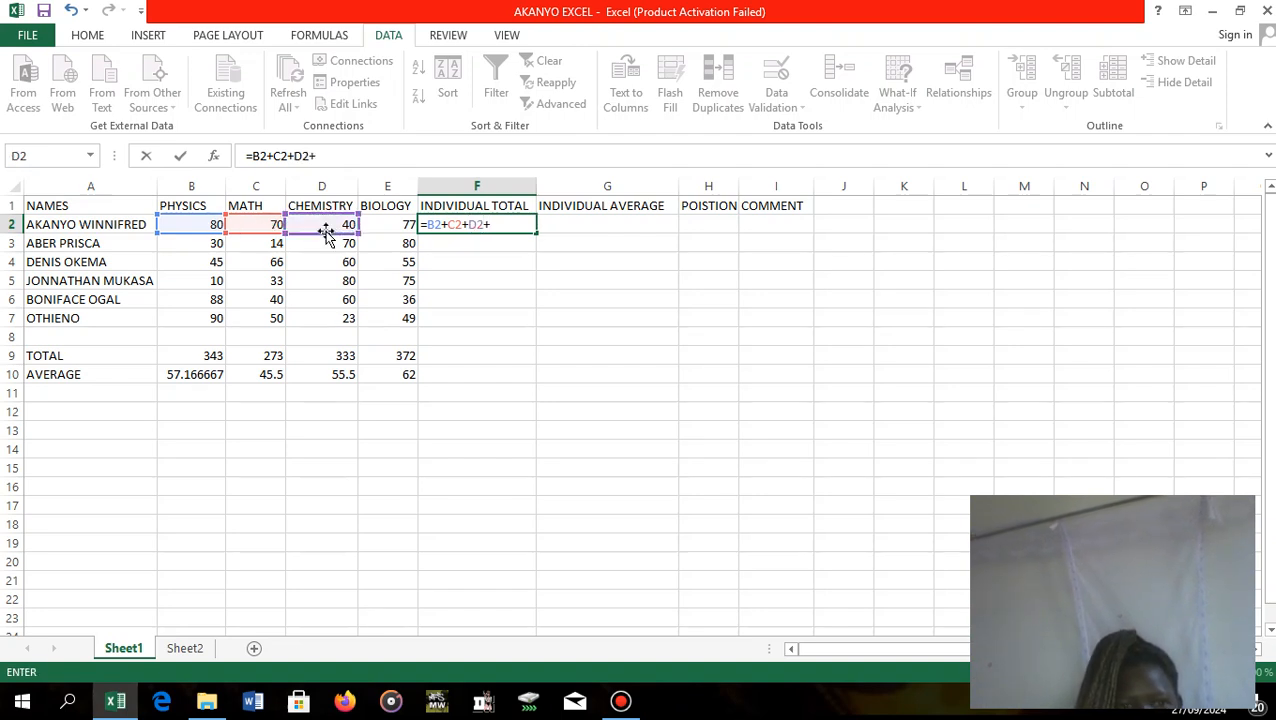
pyautogui.click(399, 223)
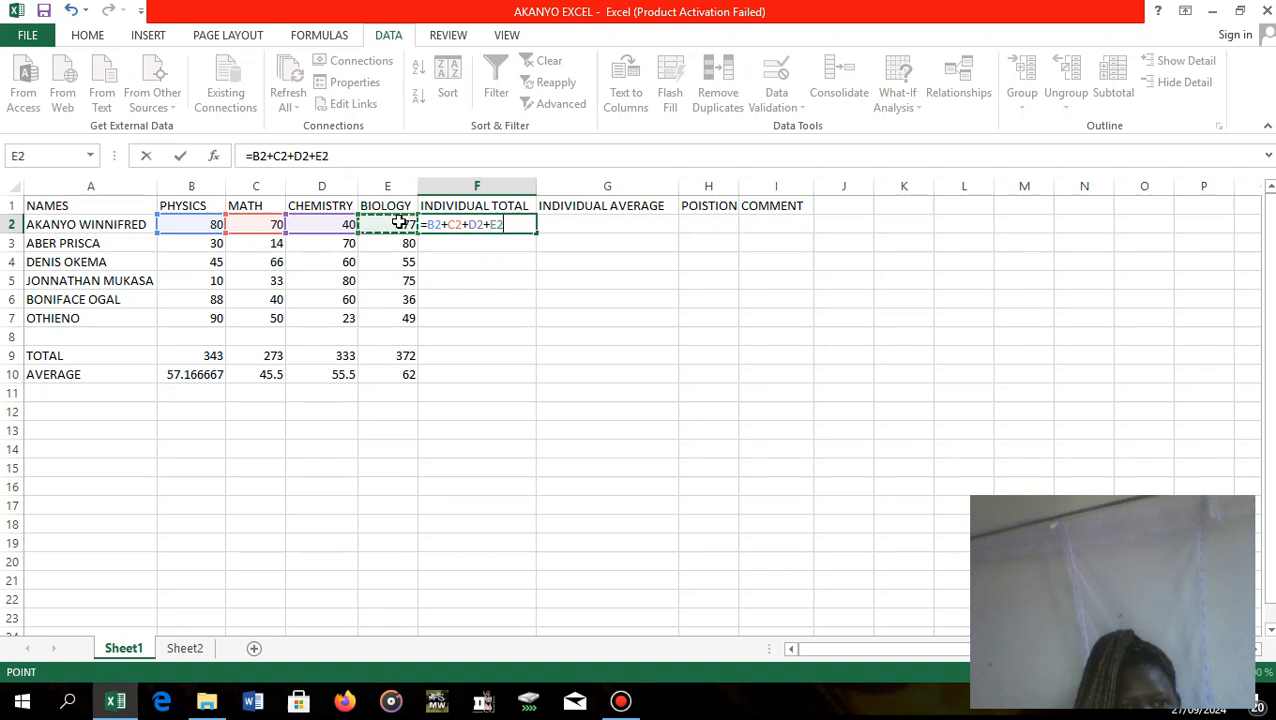
# Try to correct the last term of the first student's INDIVIDUAL TOTAL formula in F2, and clear the cell.
pyautogui.click(593, 222)
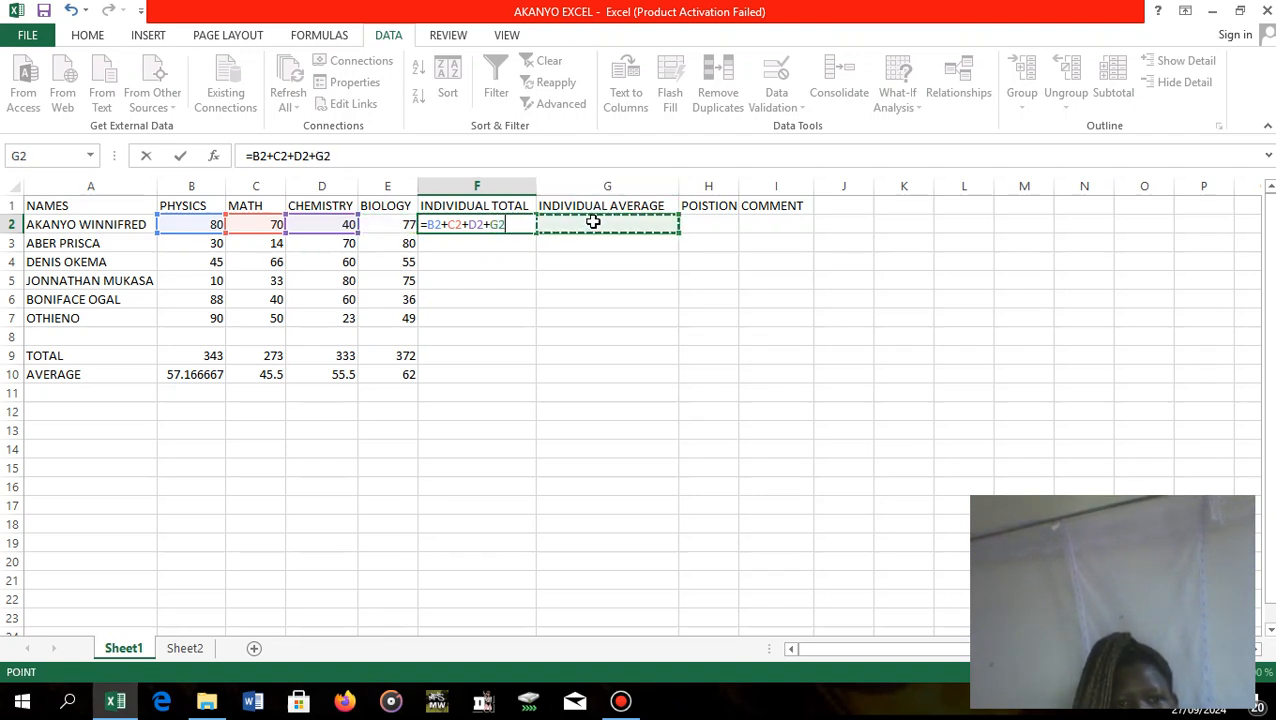
pyautogui.click(502, 246)
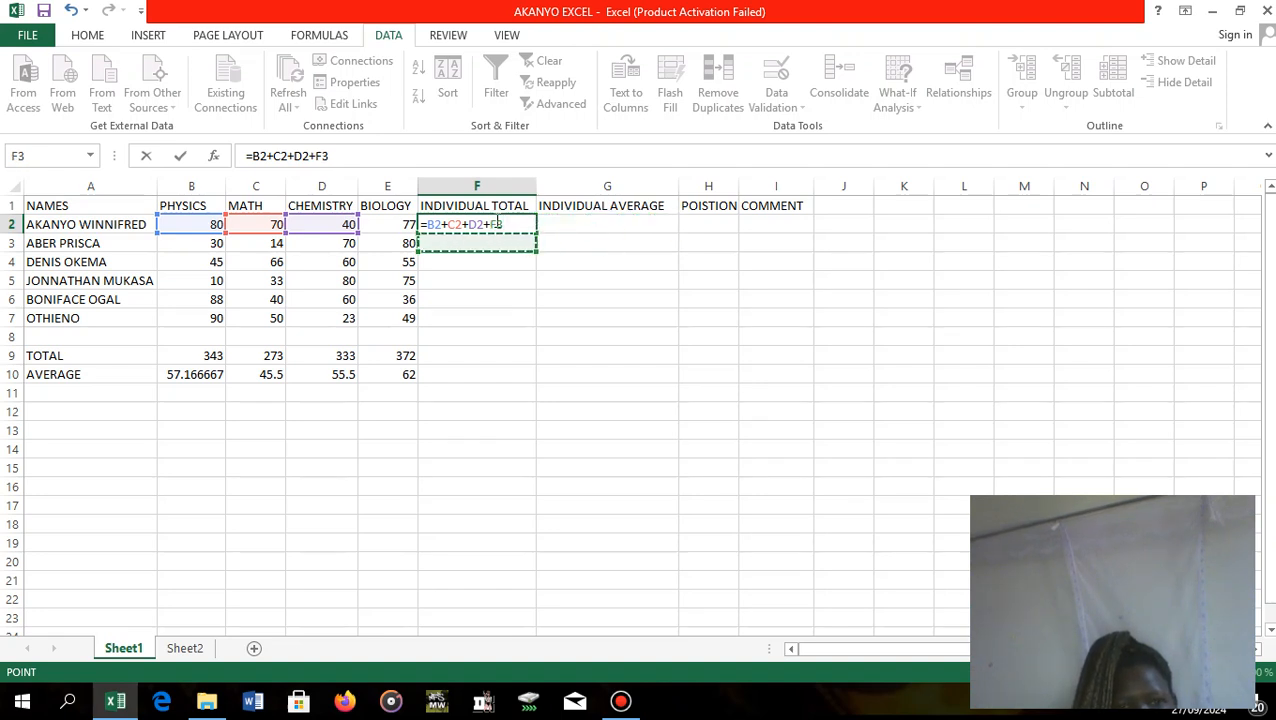
pyautogui.click(507, 224)
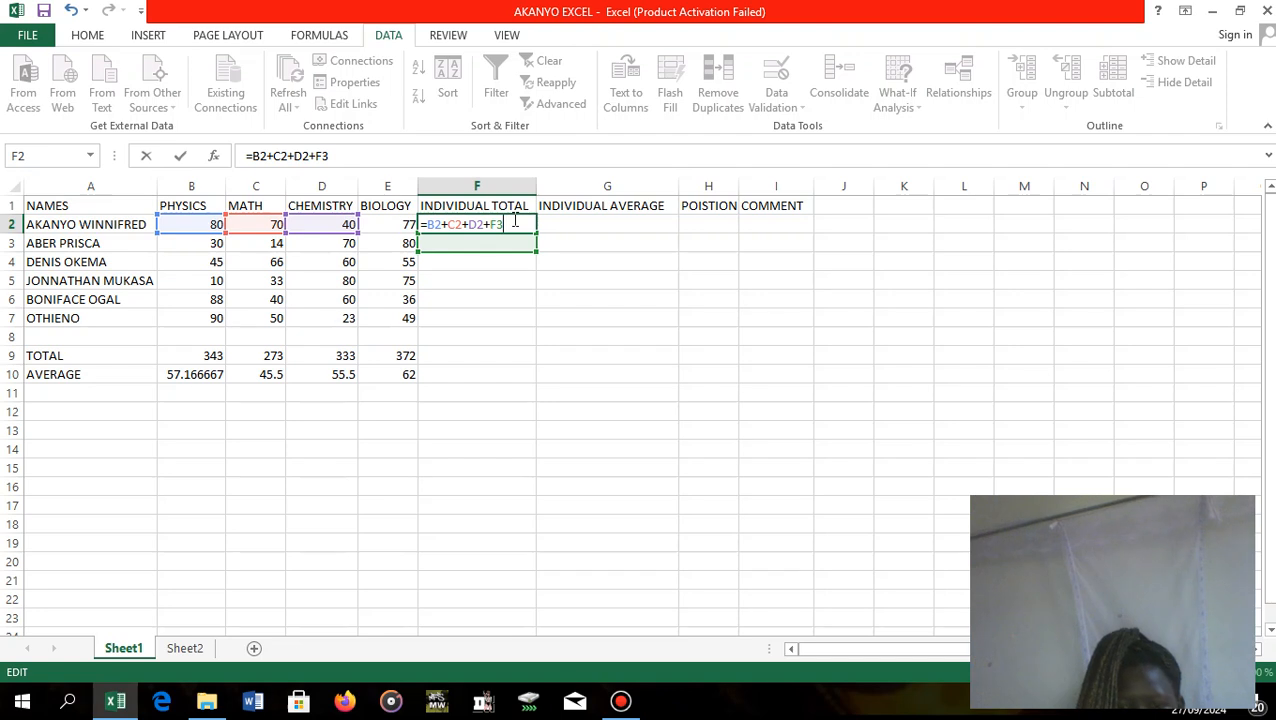
pyautogui.write('+')
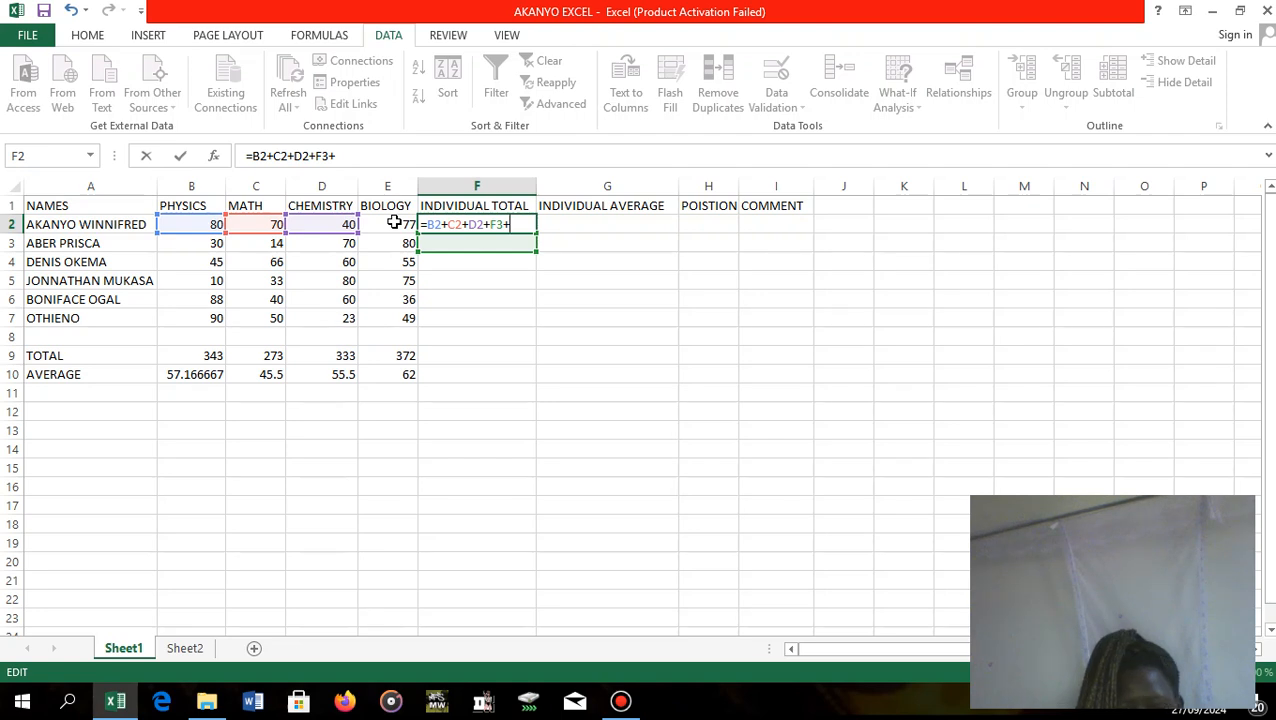
pyautogui.press('BackSpace')
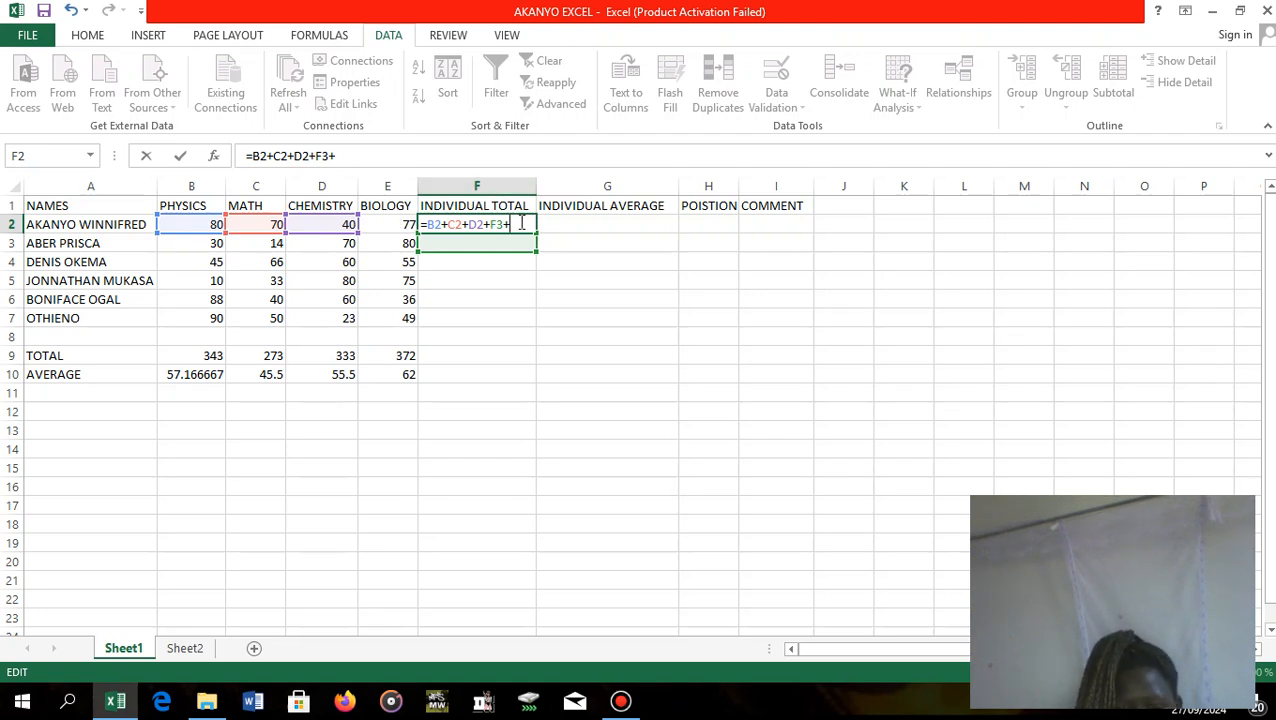
pyautogui.press('BackSpace')
pyautogui.press('Escape')
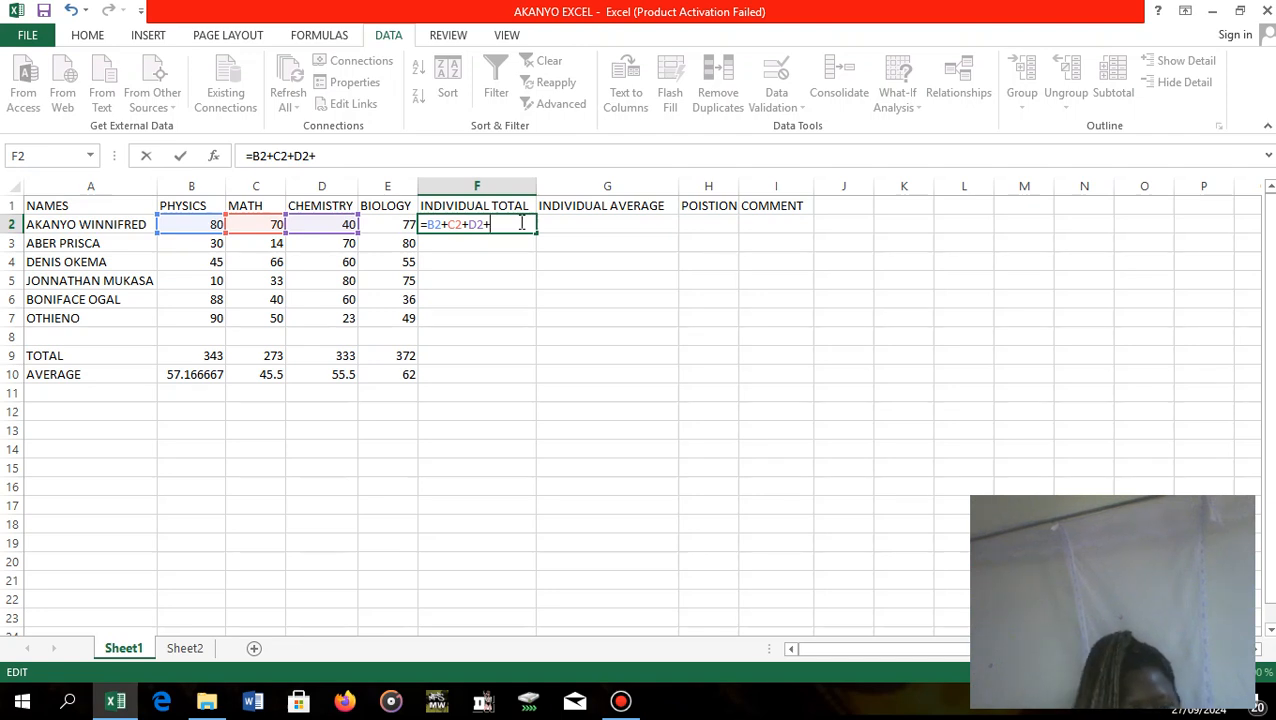
pyautogui.write('E')
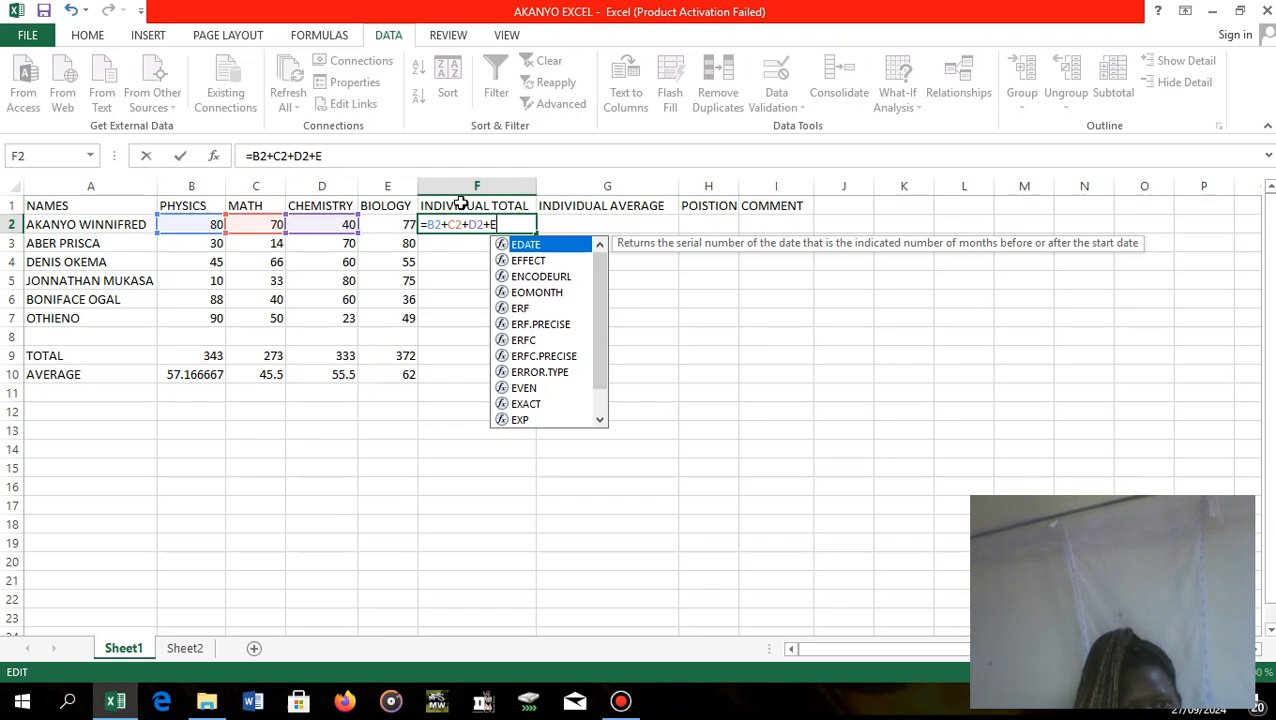
pyautogui.click(400, 224)
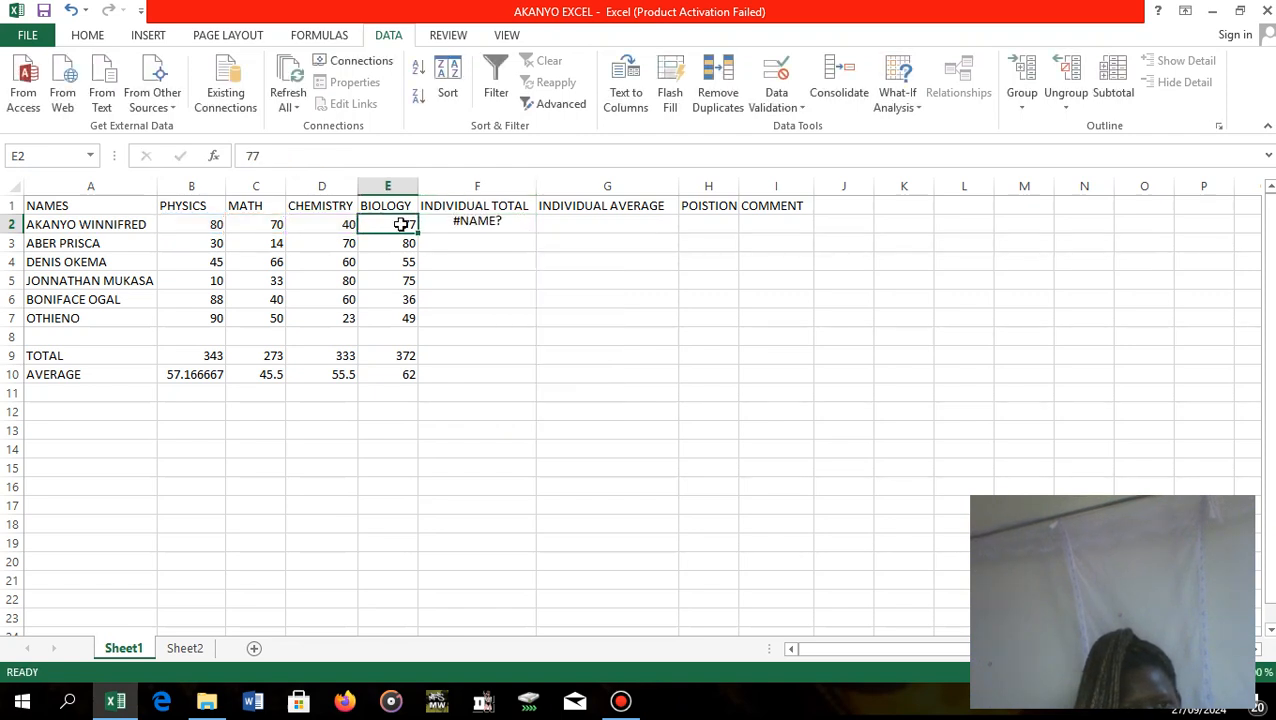
pyautogui.click(478, 224)
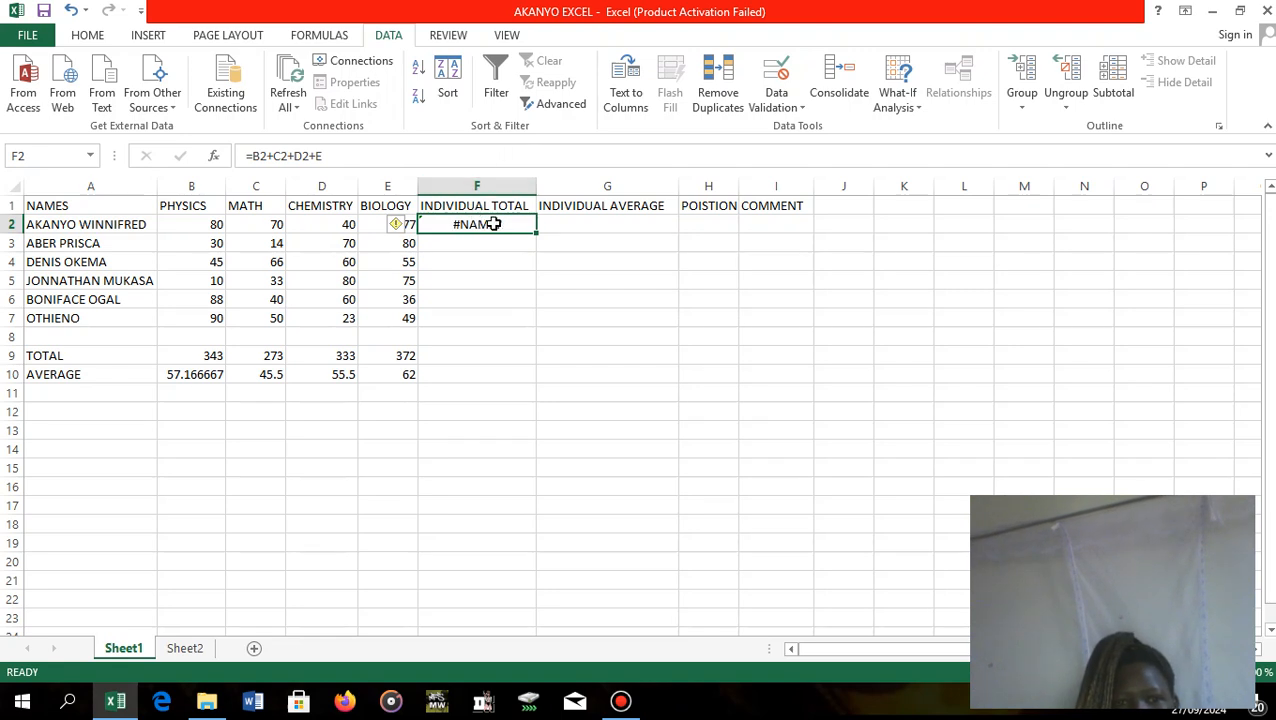
pyautogui.press('BackSpace')
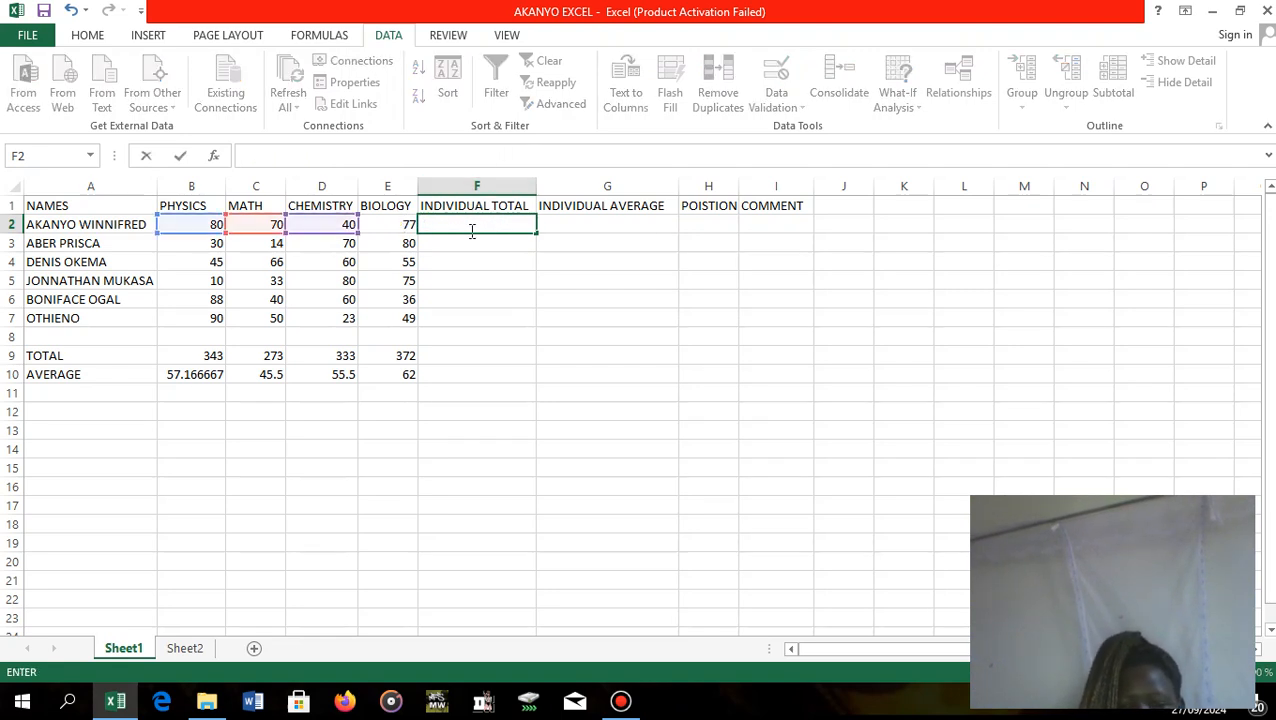
# Rebuild the first student's INDIVIDUAL TOTAL formula in F2 from the four subject marks as =B2+C2+D2+E2.
pyautogui.write('=')
pyautogui.press('BackSpace')
pyautogui.write('=')
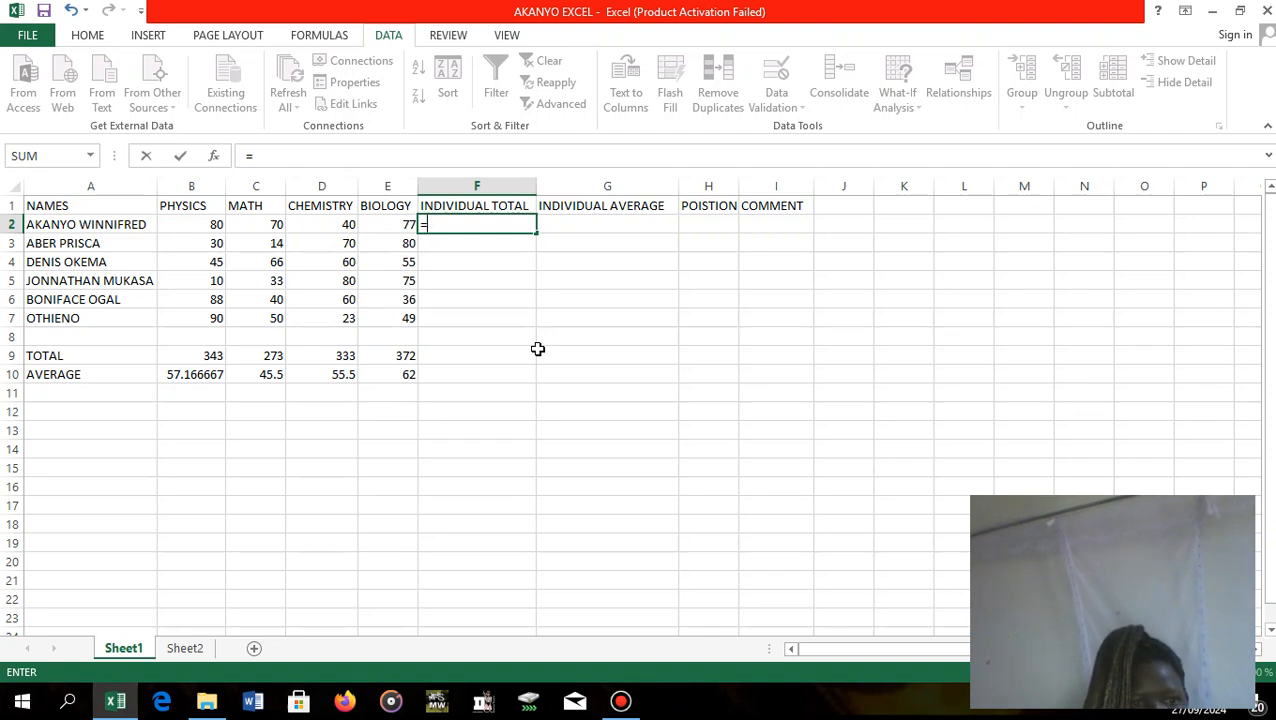
pyautogui.click(194, 222)
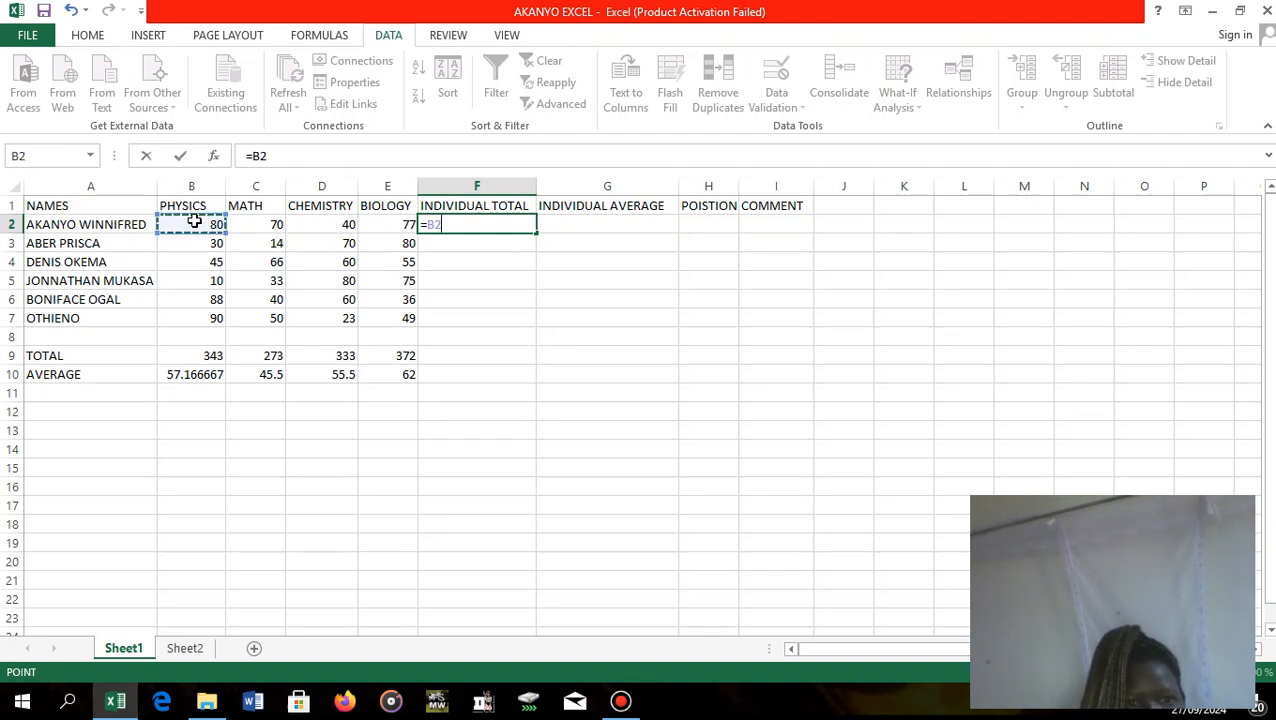
pyautogui.write('+')
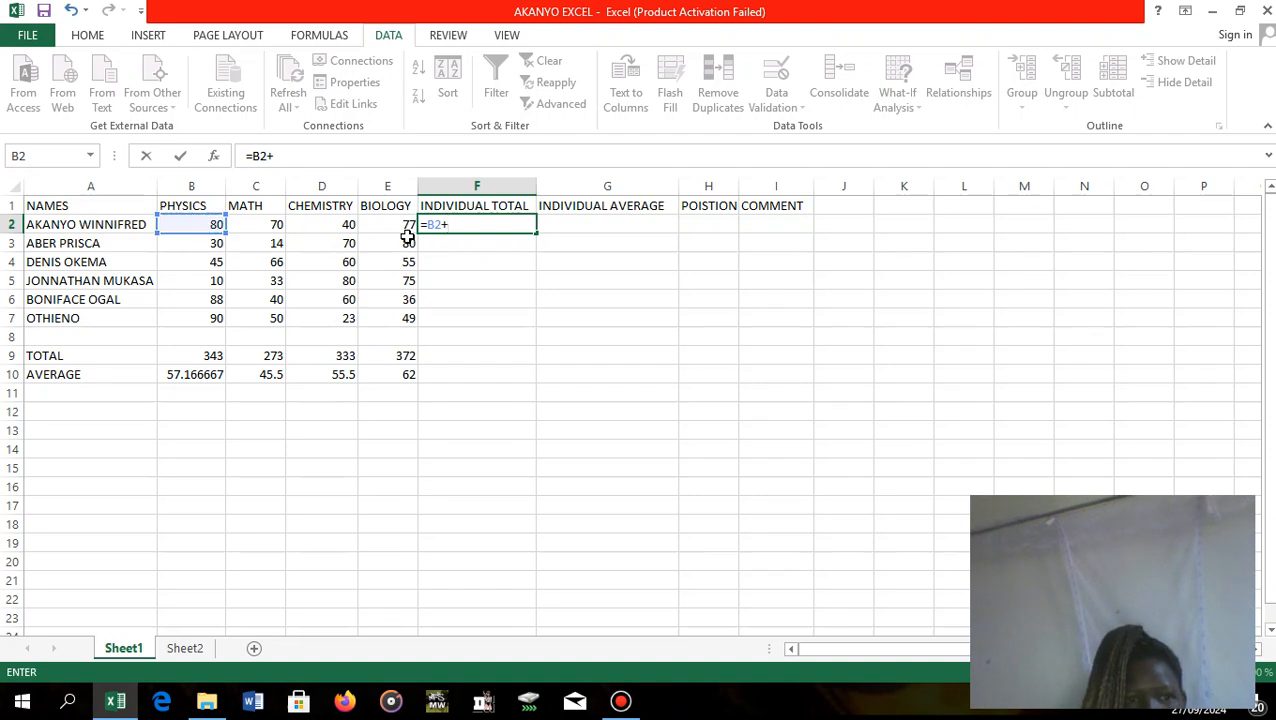
pyautogui.click(268, 241)
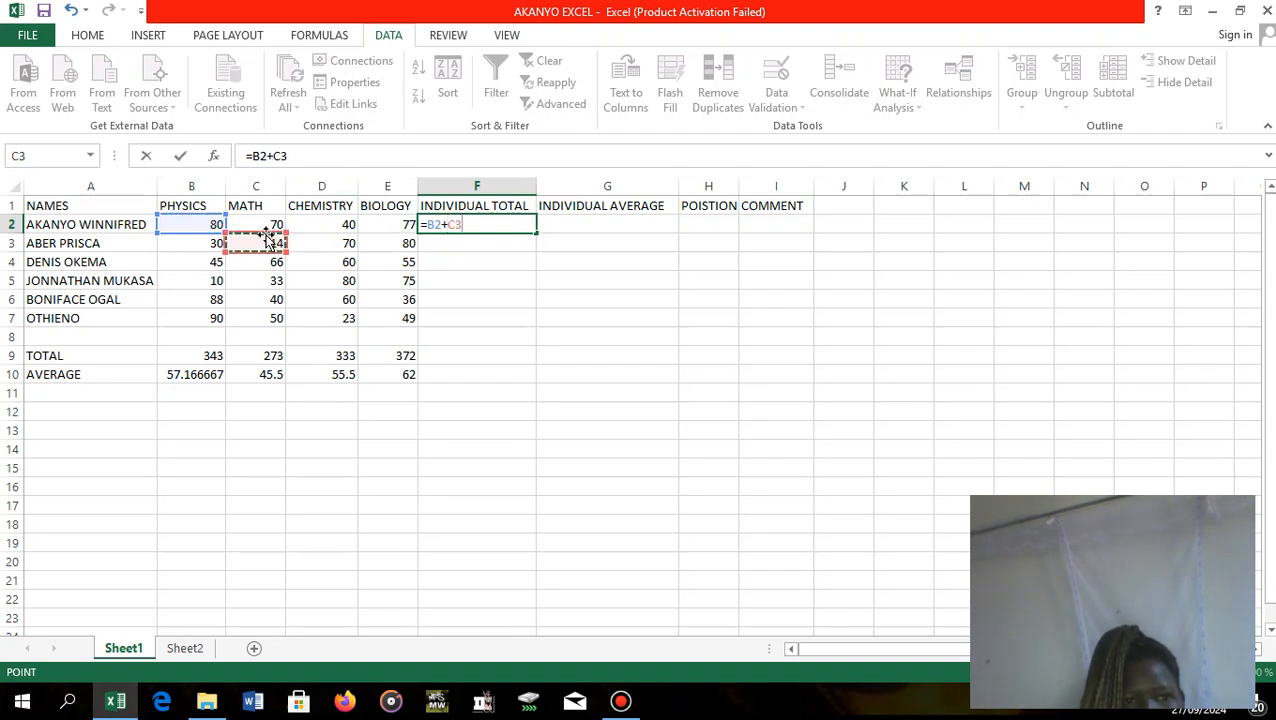
pyautogui.click(260, 223)
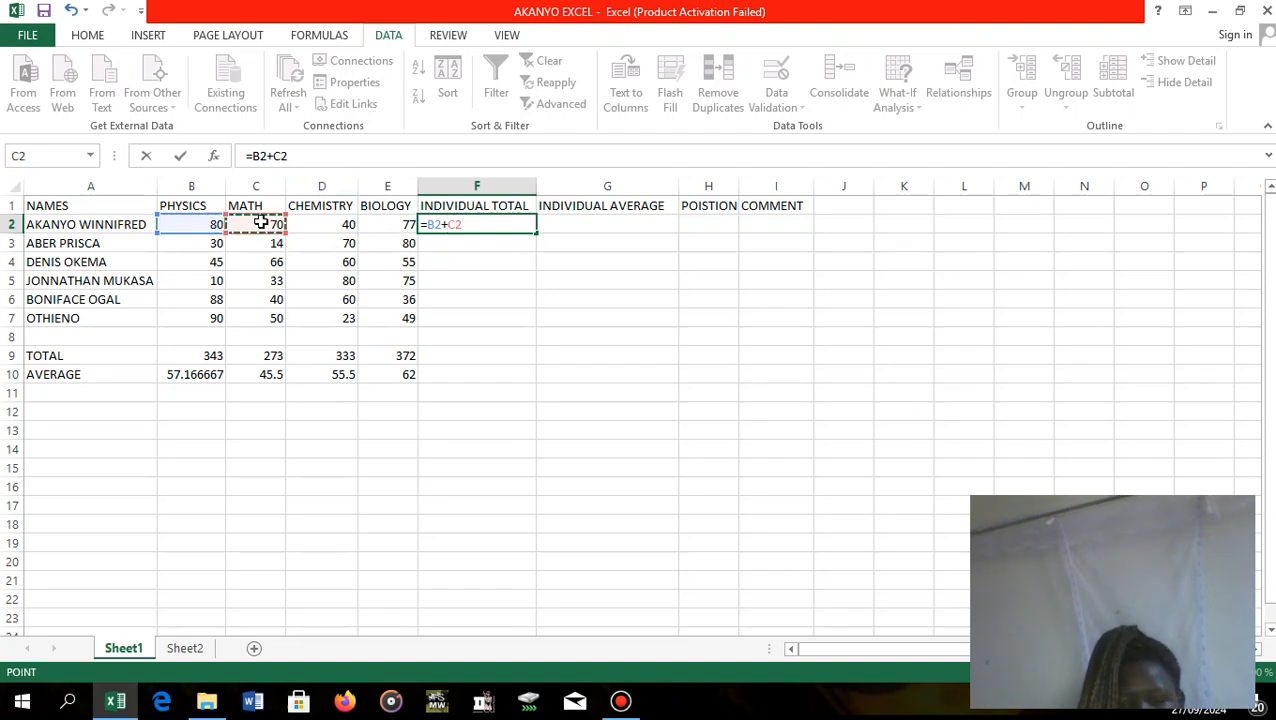
pyautogui.write('+')
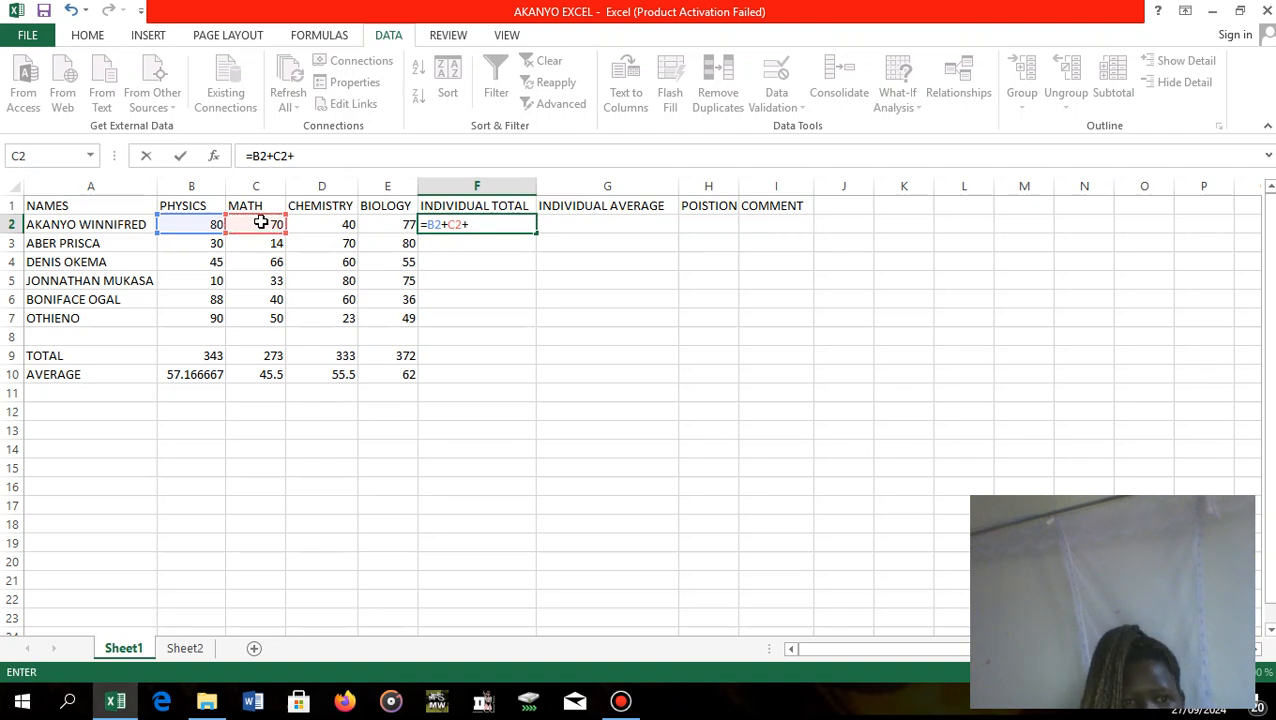
pyautogui.click(320, 226)
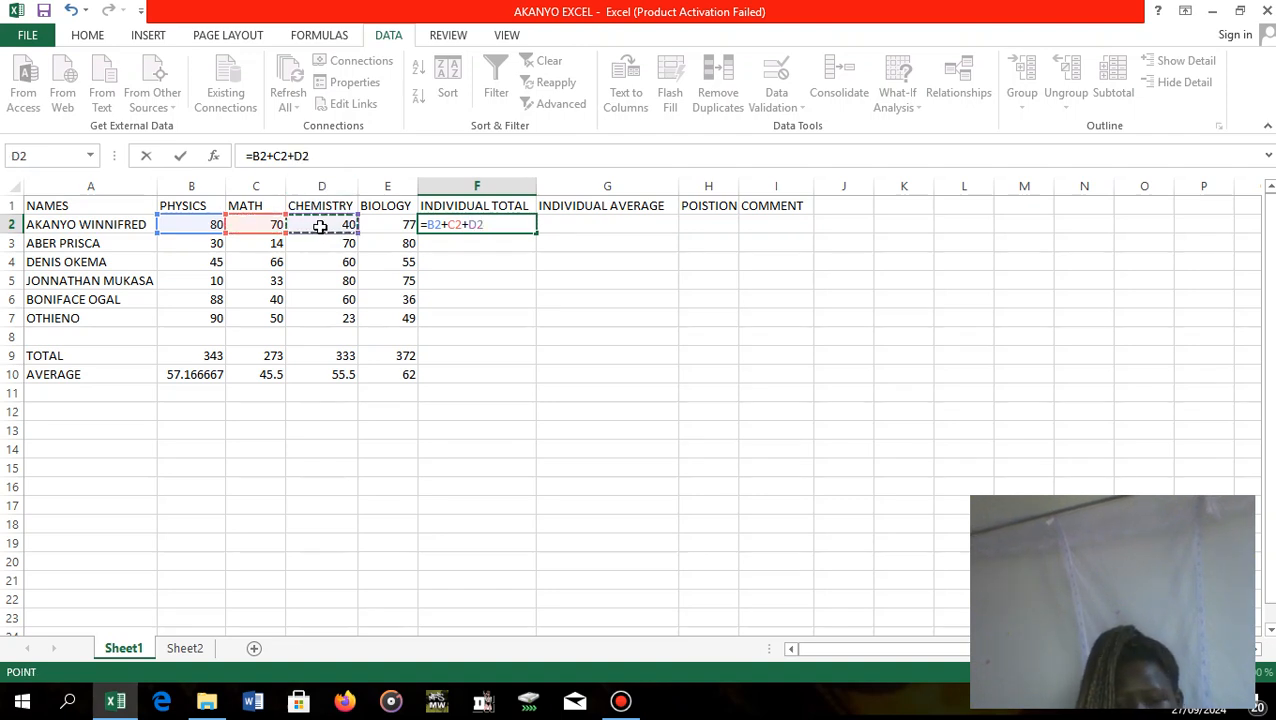
pyautogui.write('+')
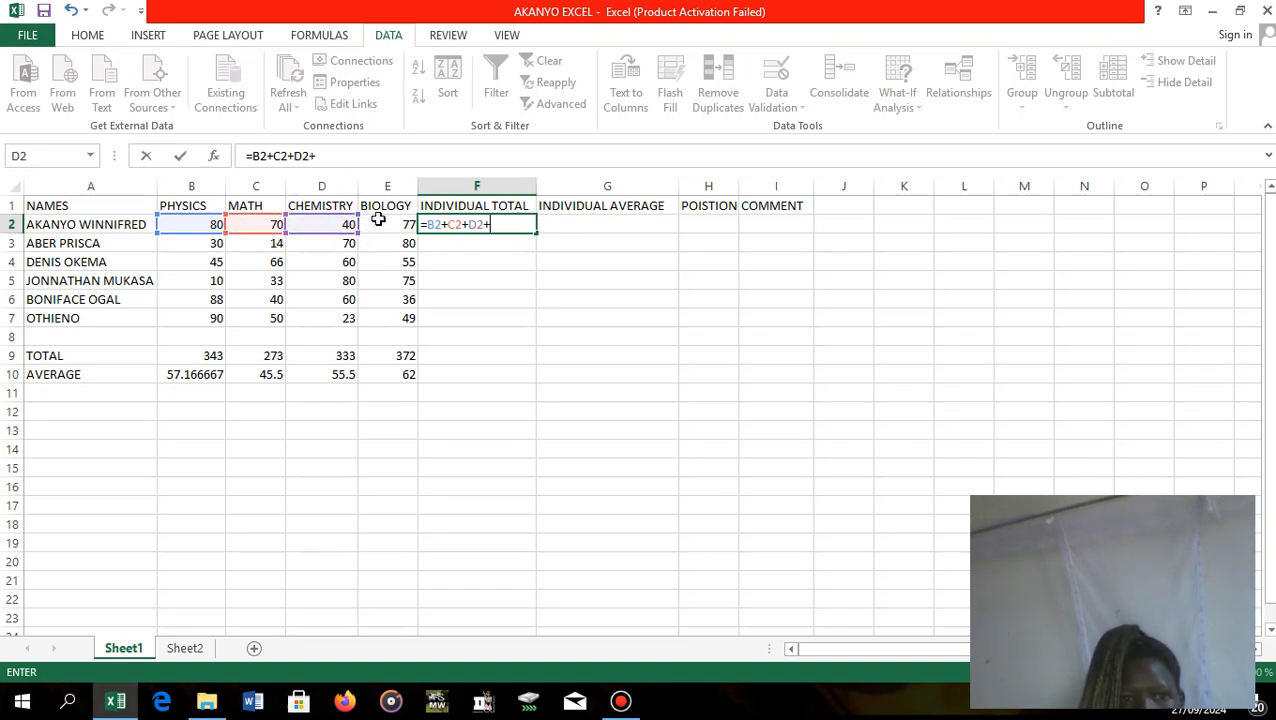
pyautogui.click(384, 225)
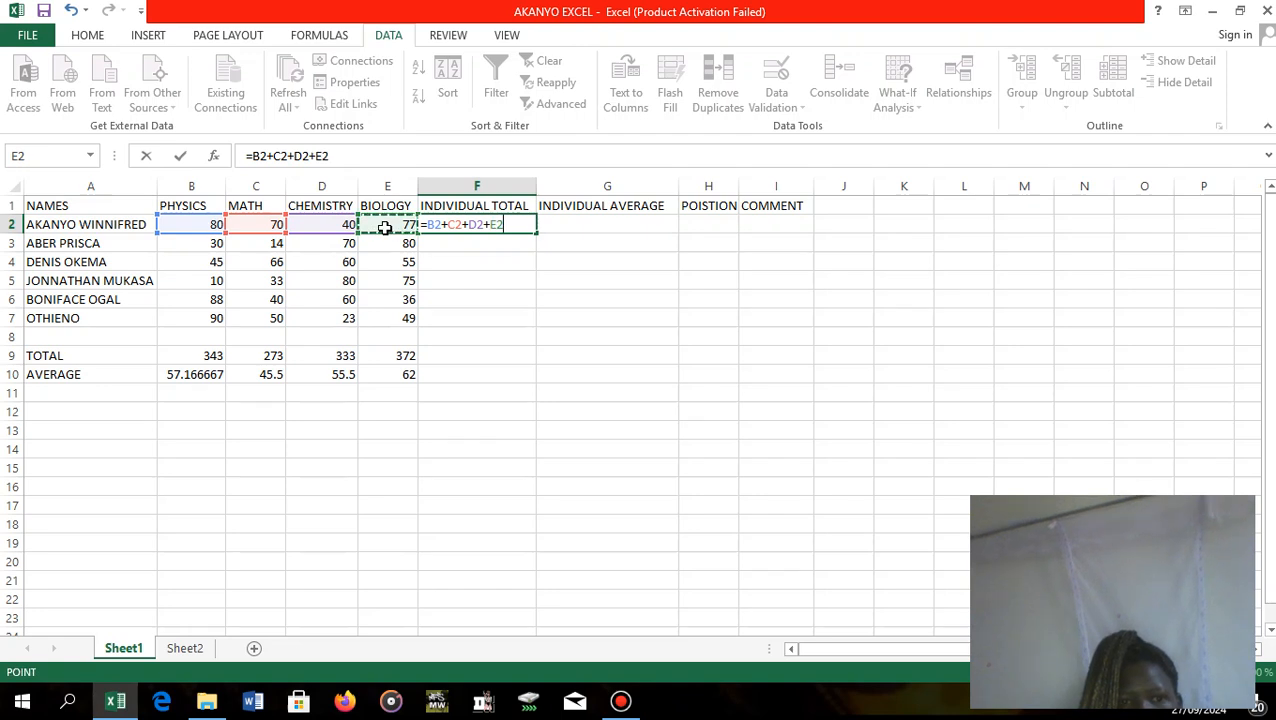
# Erase the cell references from the F2 total formula, leaving only the equals sign.
pyautogui.click(577, 226)
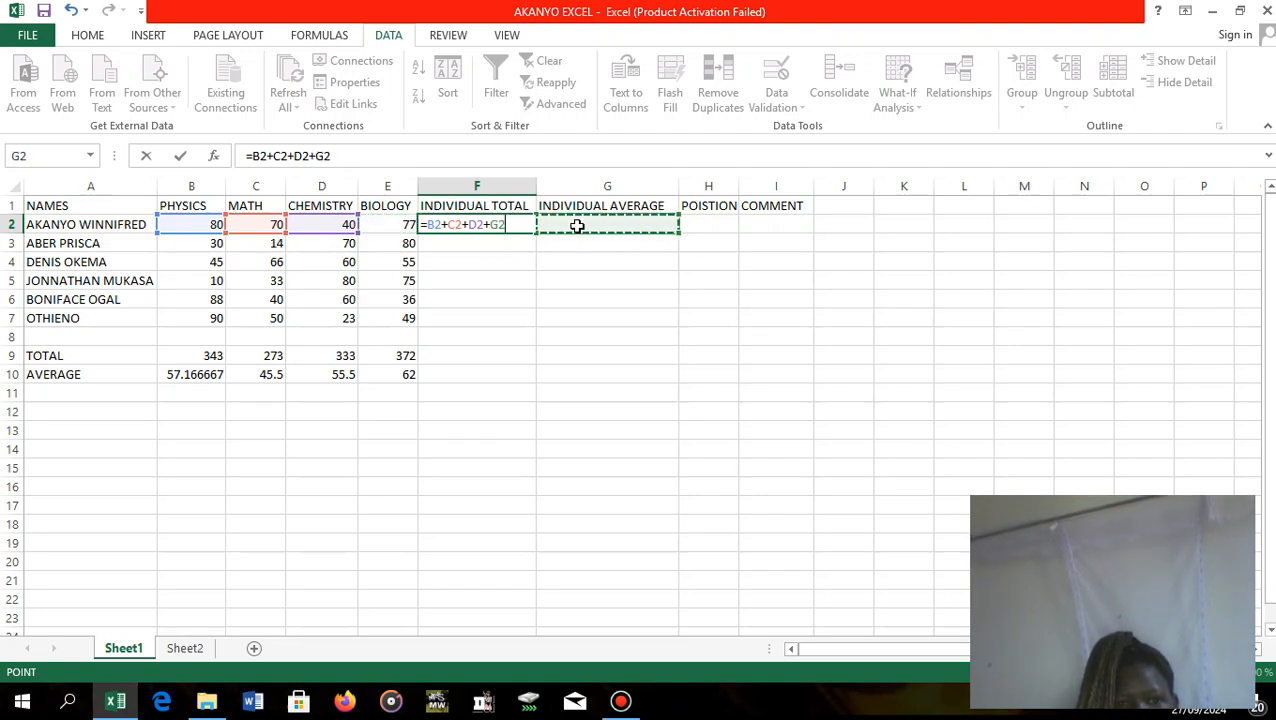
pyautogui.click(479, 240)
pyautogui.click(484, 224)
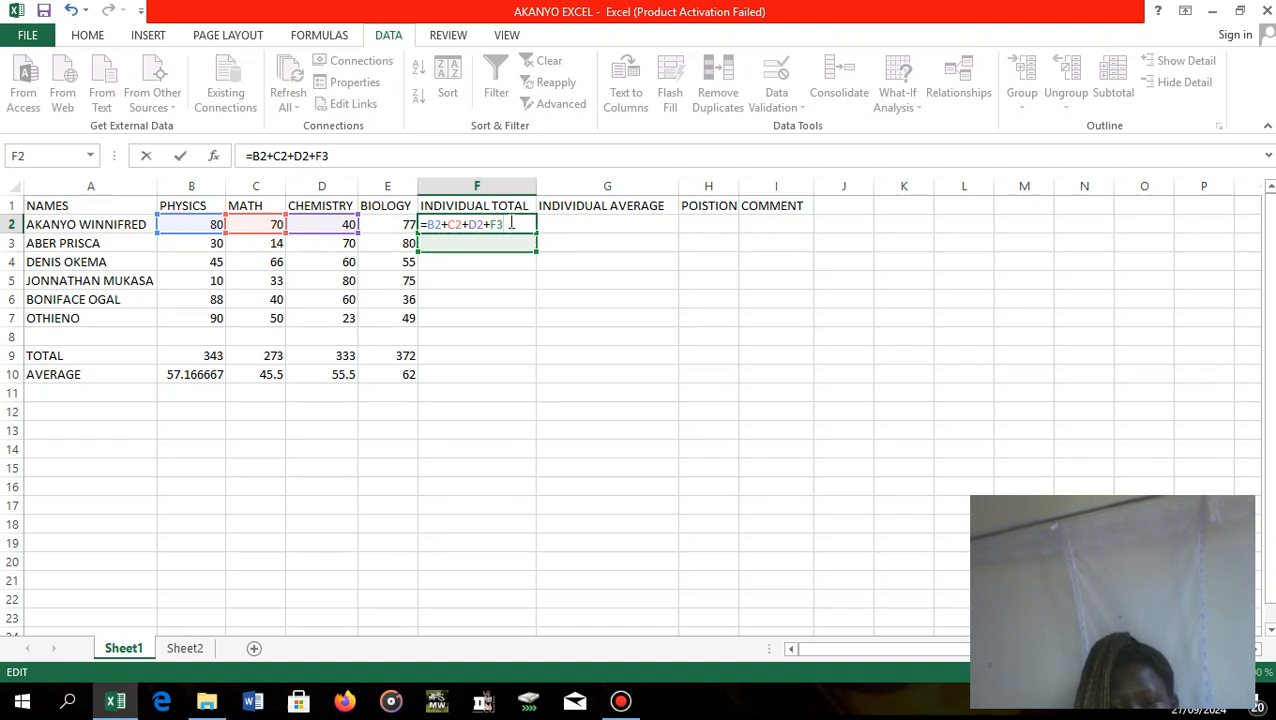
pyautogui.press('BackSpace')
pyautogui.press('BackSpace')
pyautogui.press('BackSpace')
pyautogui.press('BackSpace')
pyautogui.press('BackSpace')
pyautogui.press('BackSpace')
pyautogui.press('BackSpace')
pyautogui.press('BackSpace')
pyautogui.press('BackSpace')
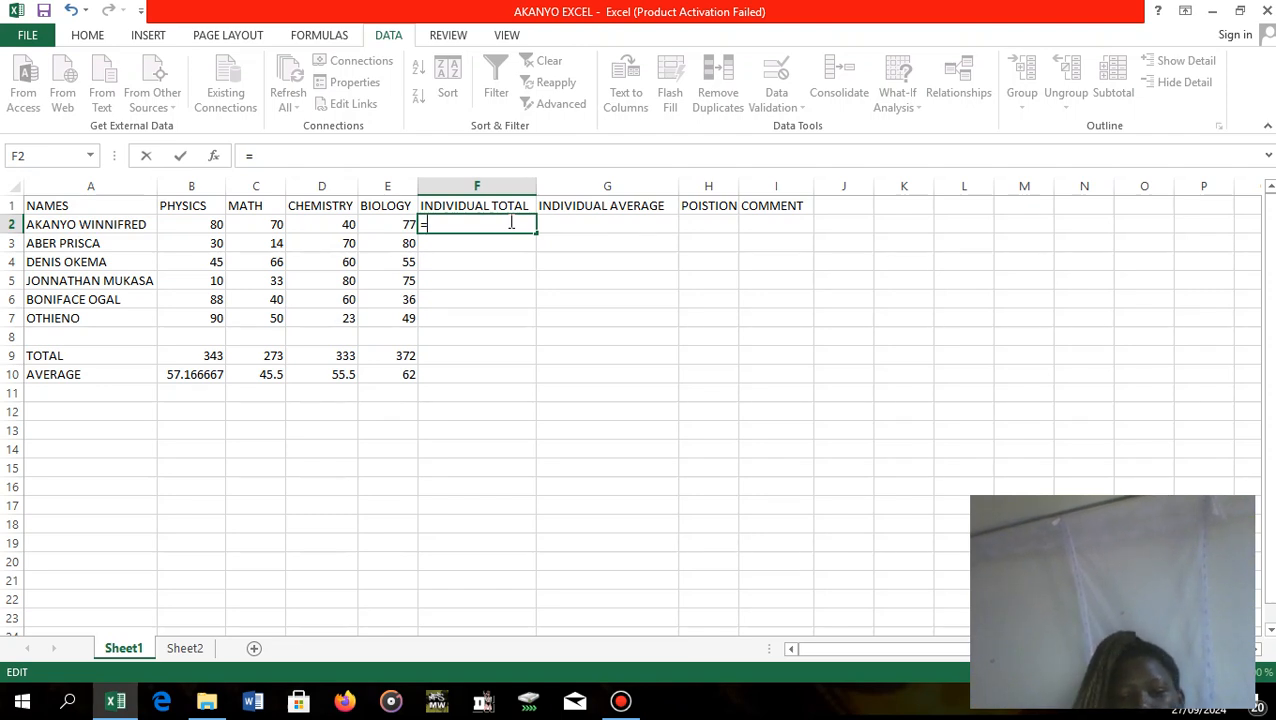
# Calculate the first student's INDIVIDUAL TOTAL in F2 with the bracketed formula =(B2+C2+D2+E2).
pyautogui.write('(')
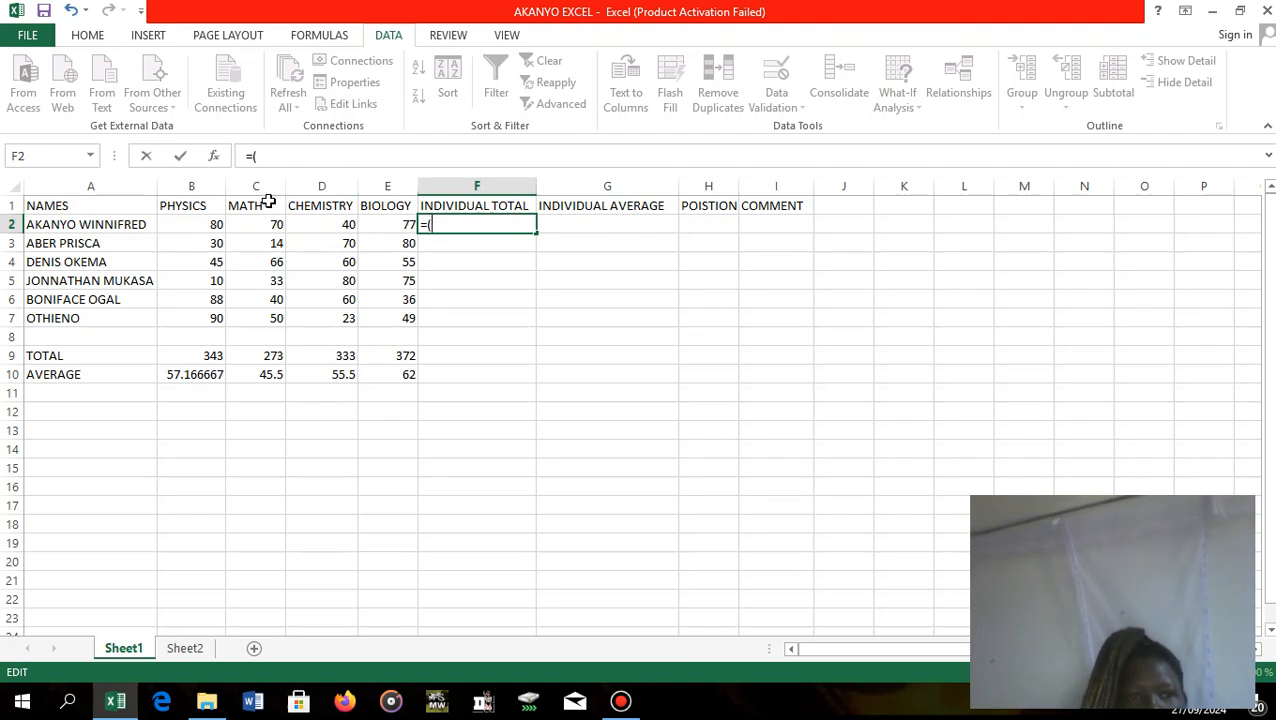
pyautogui.click(213, 222)
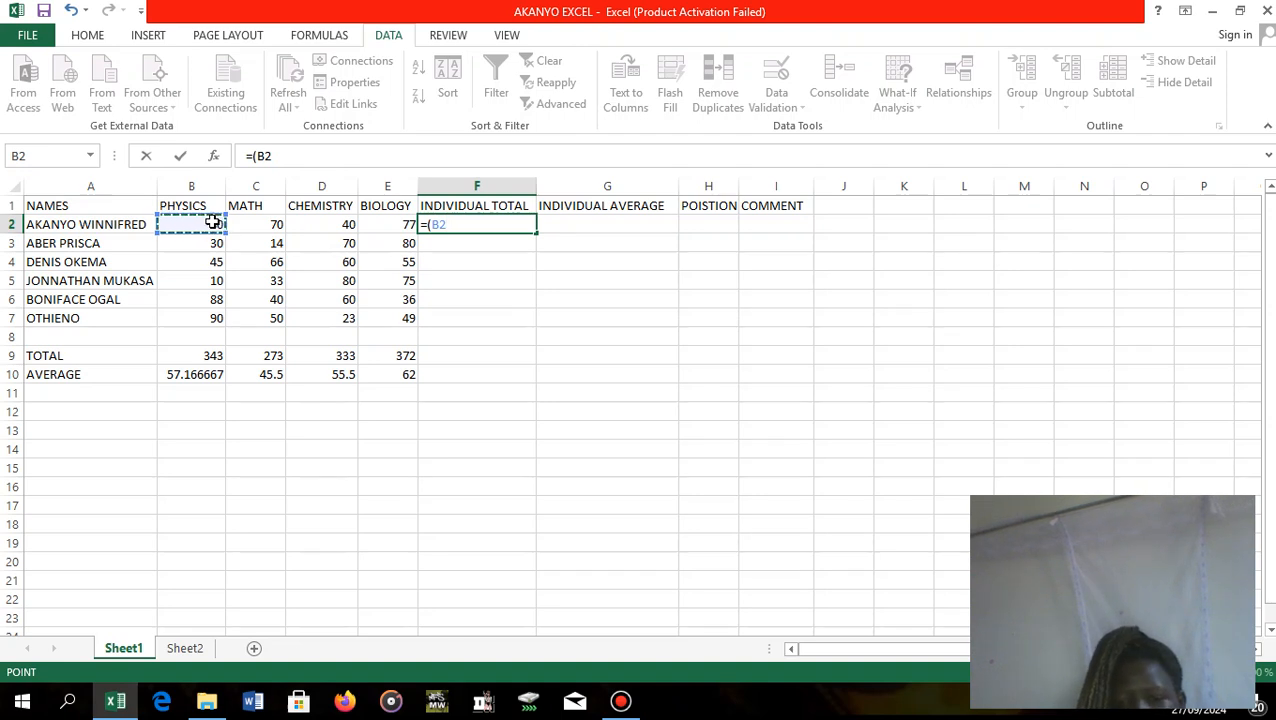
pyautogui.write('+')
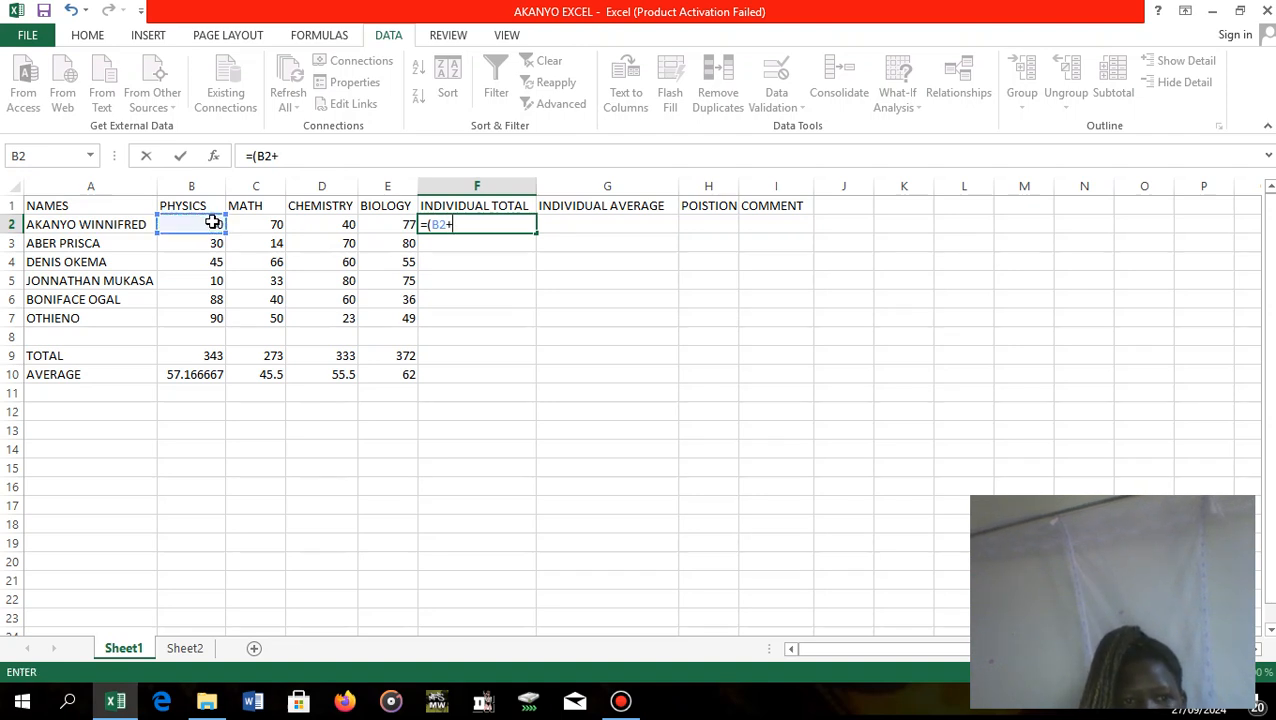
pyautogui.click(255, 225)
pyautogui.write('+')
pyautogui.click(327, 222)
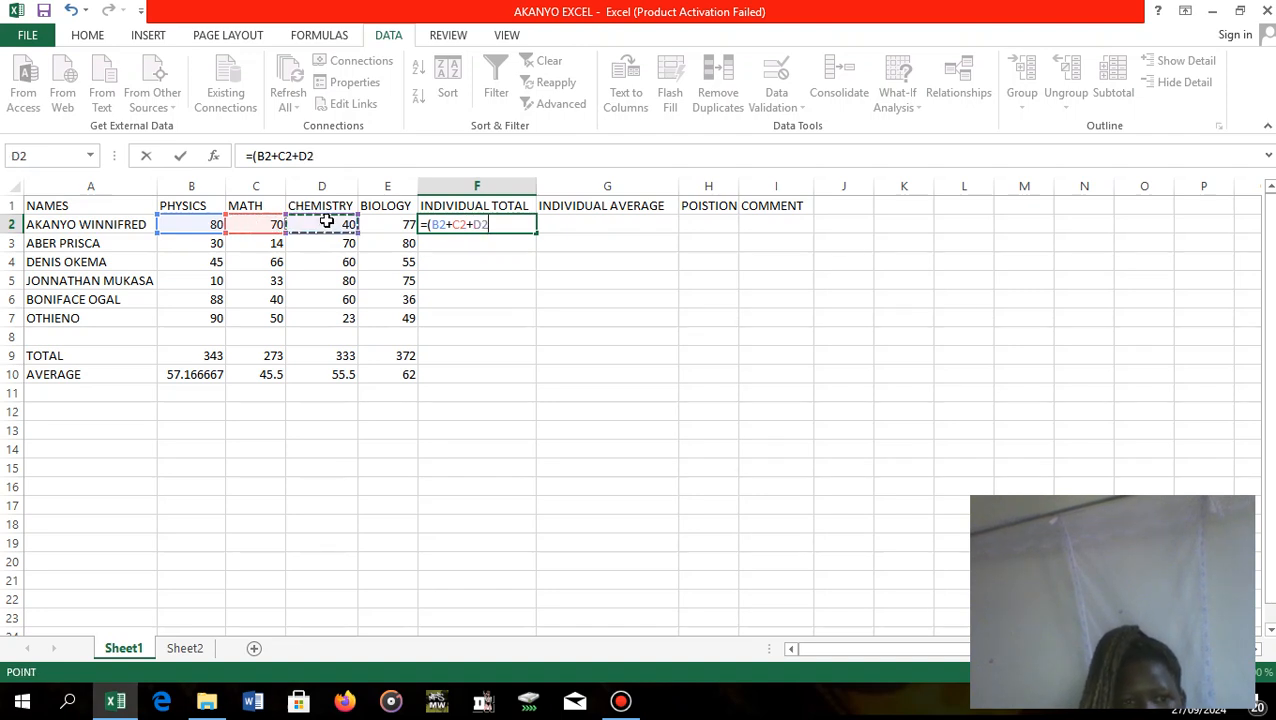
pyautogui.write('+')
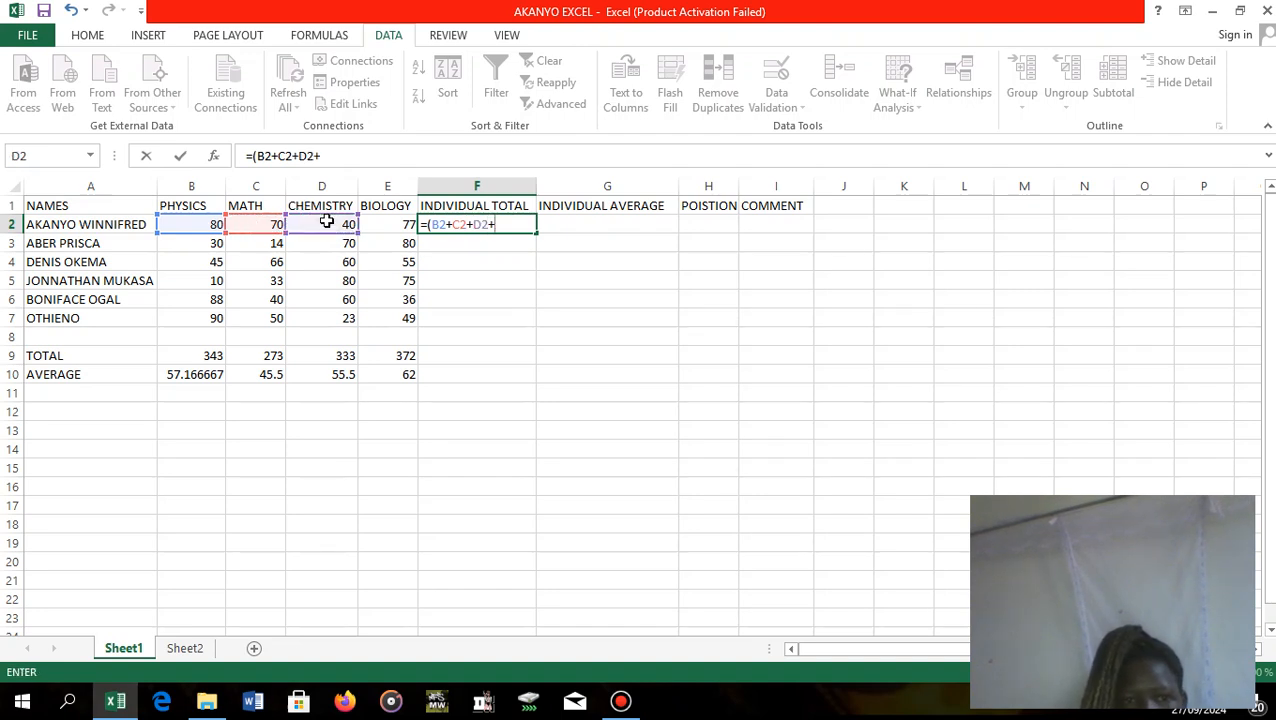
pyautogui.click(385, 225)
pyautogui.write(')')
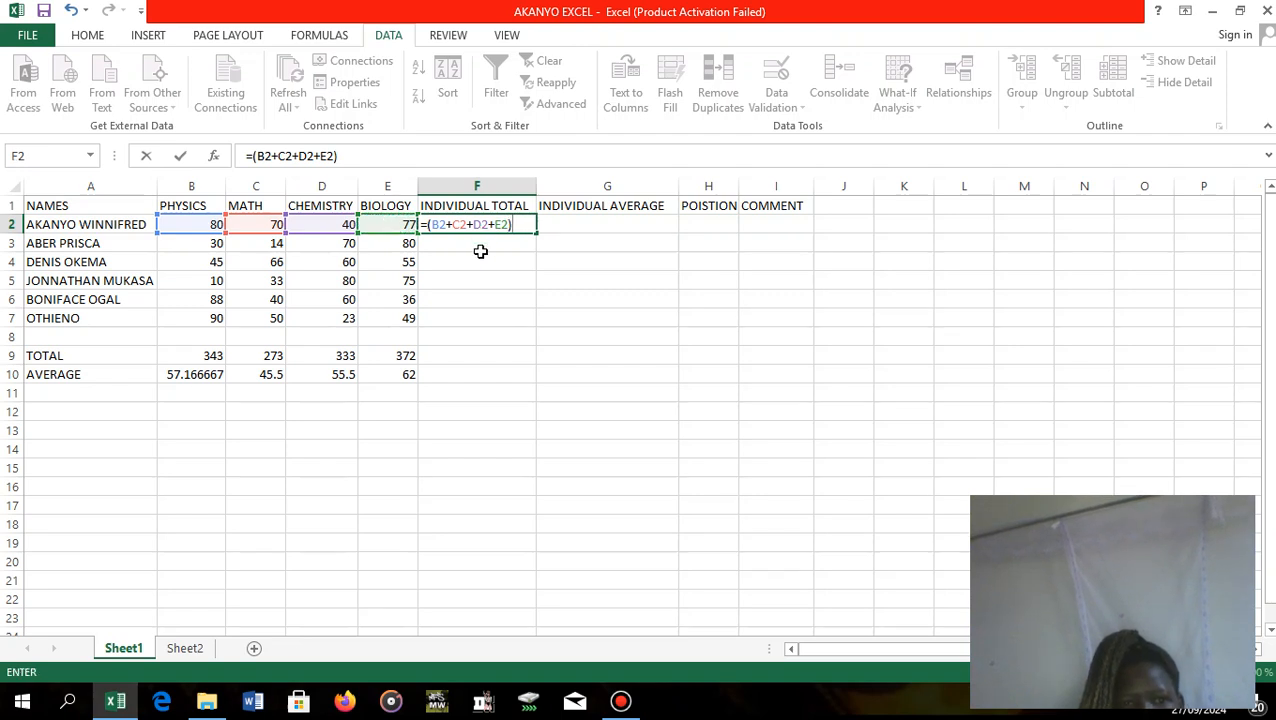
pyautogui.press('Return')
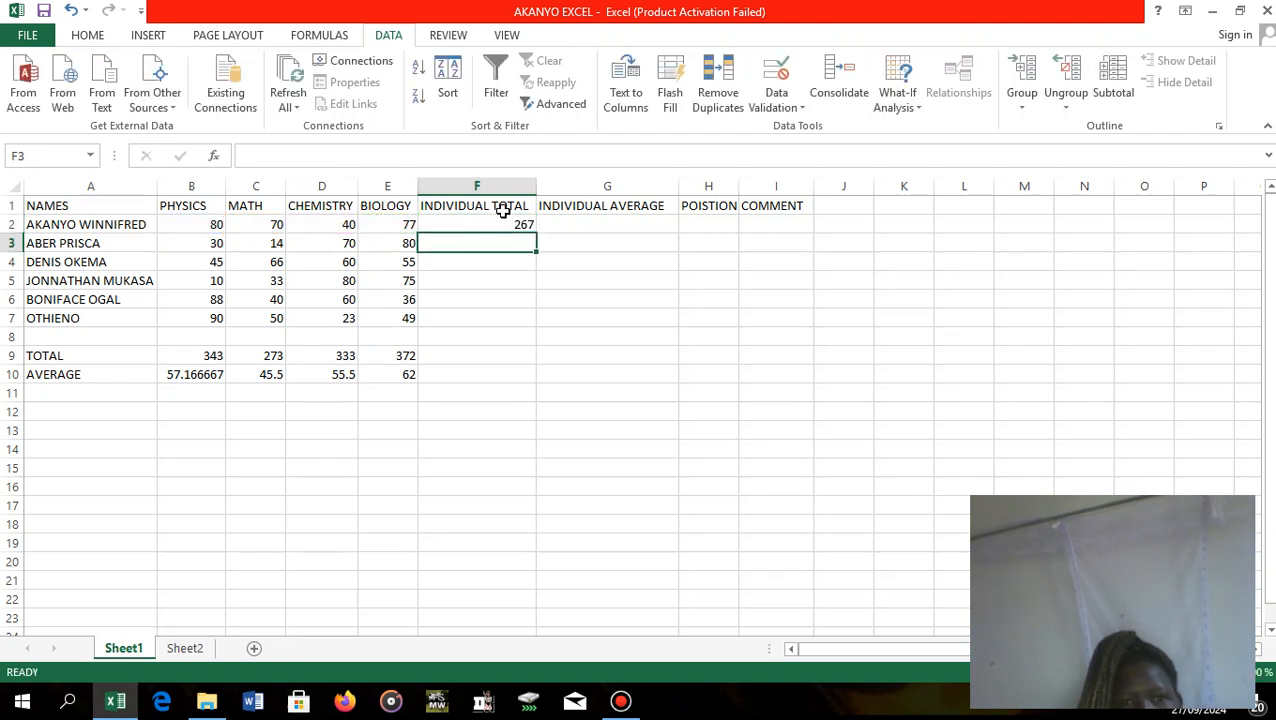
# Fill the INDIVIDUAL TOTAL formula from F2 down to F7 for the remaining students.
pyautogui.click(506, 222)
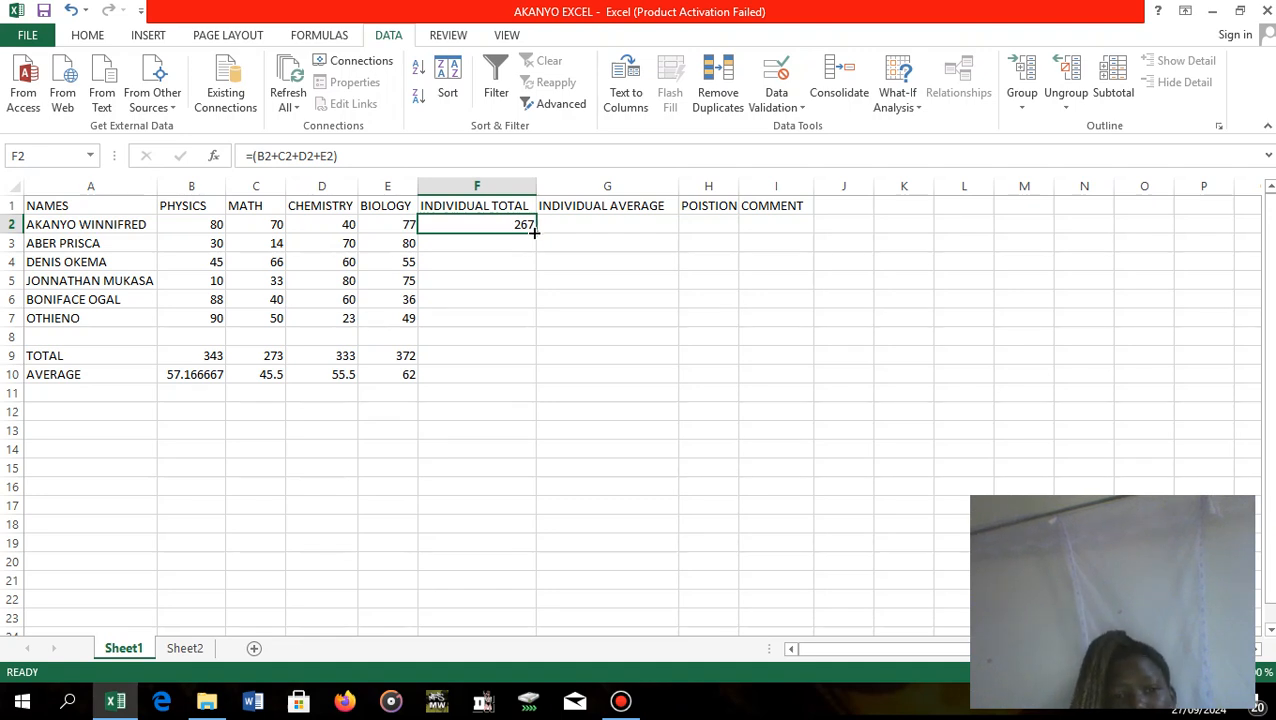
pyautogui.moveTo(535, 232); pyautogui.dragTo(541, 320)
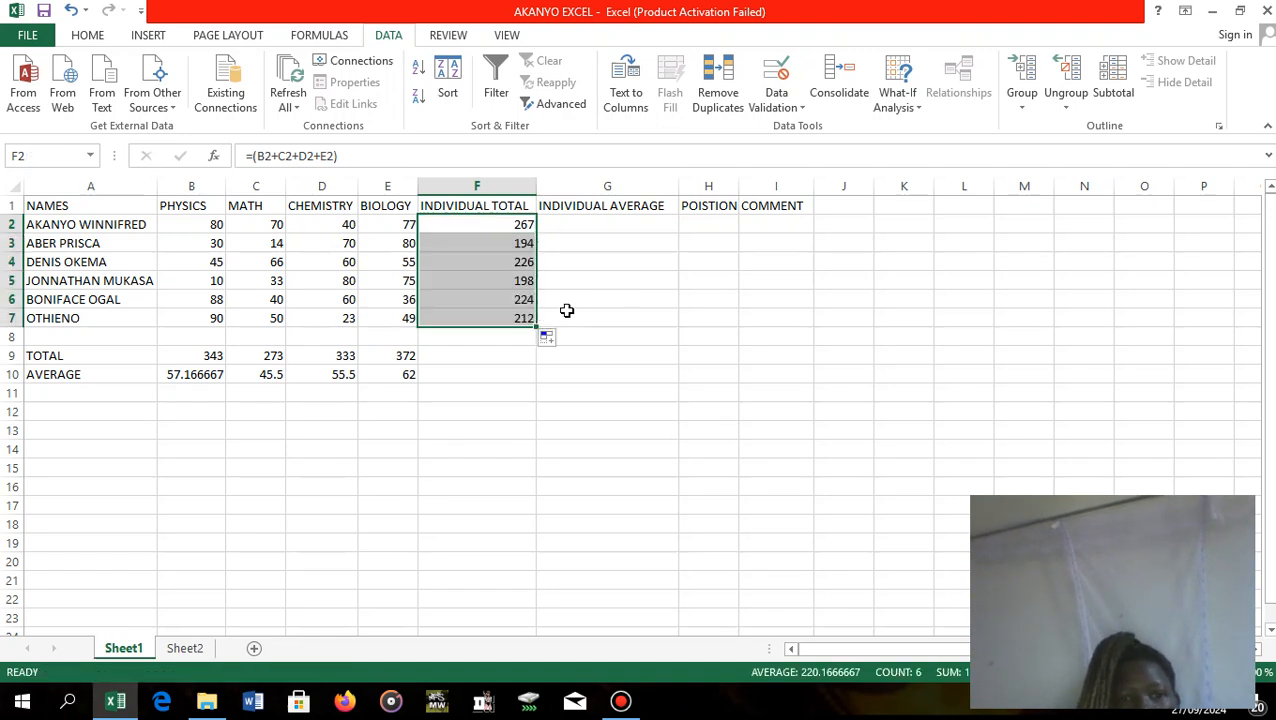
pyautogui.click(568, 315)
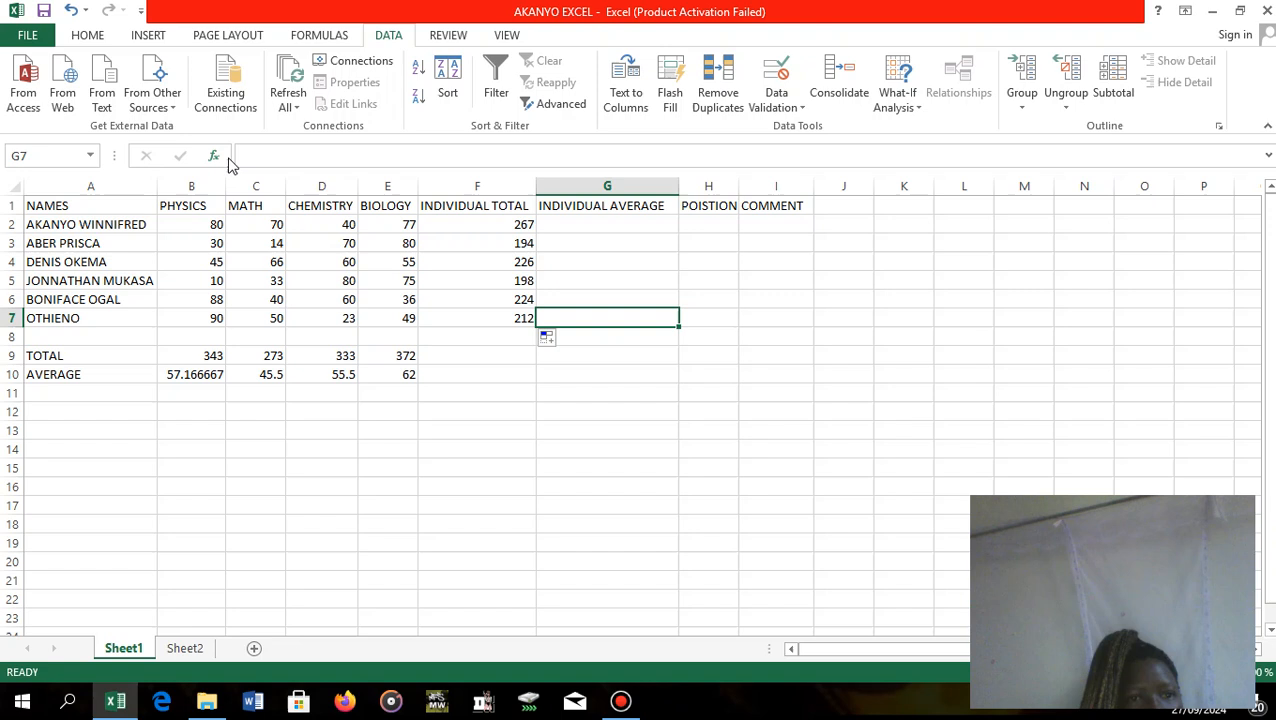
# Begin the first student's INDIVIDUAL AVERAGE formula in G2 with the bracketed sum of the four subject marks, =(B2+C2+D2+E2).
pyautogui.click(431, 224)
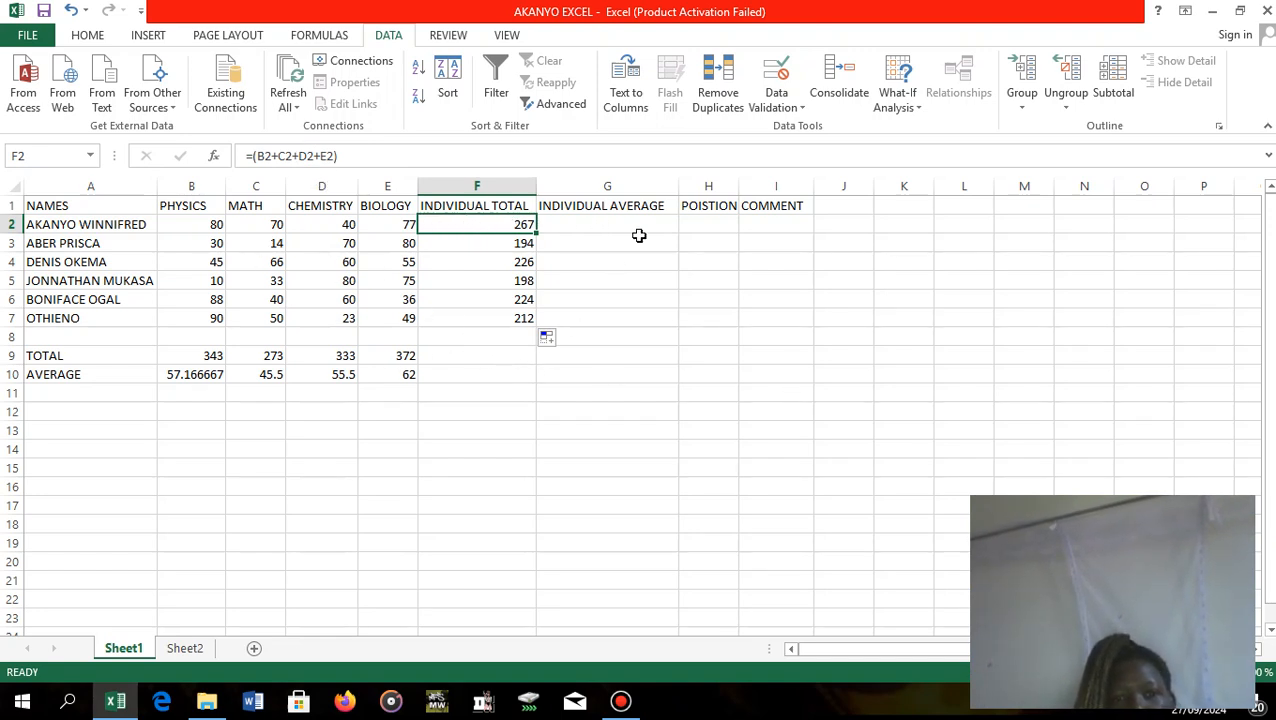
pyautogui.click(597, 222)
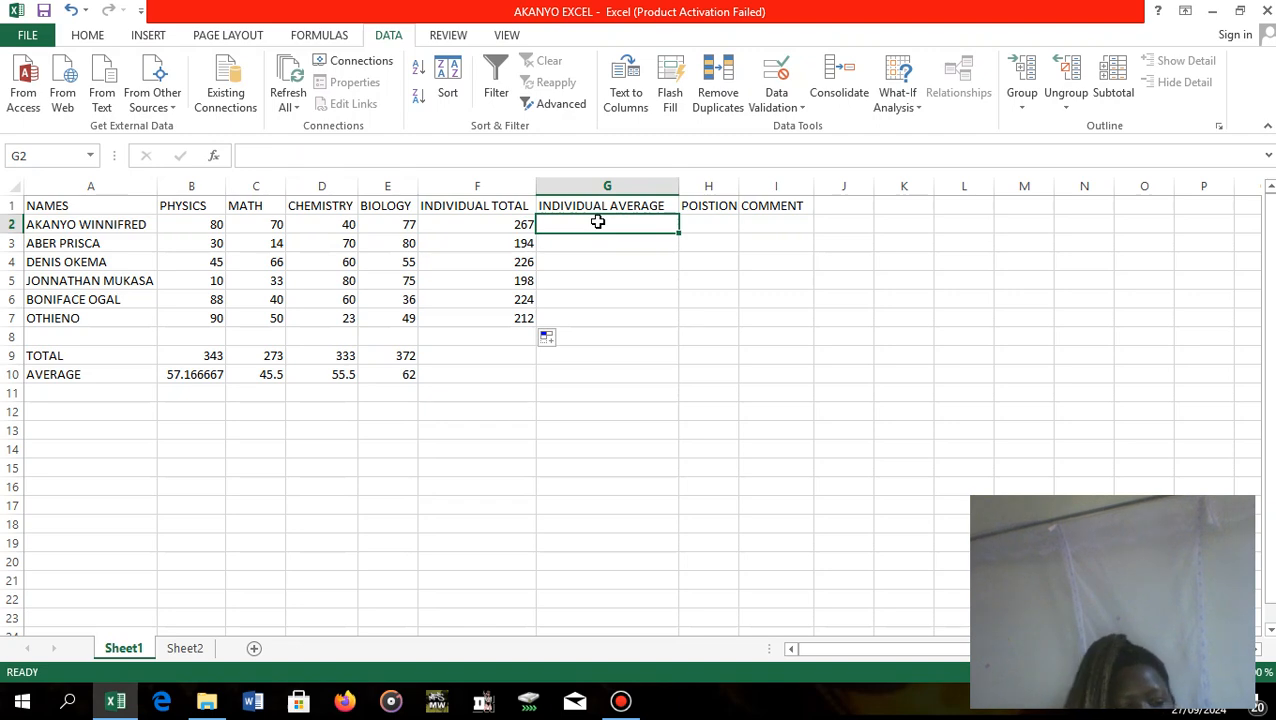
pyautogui.write('+')
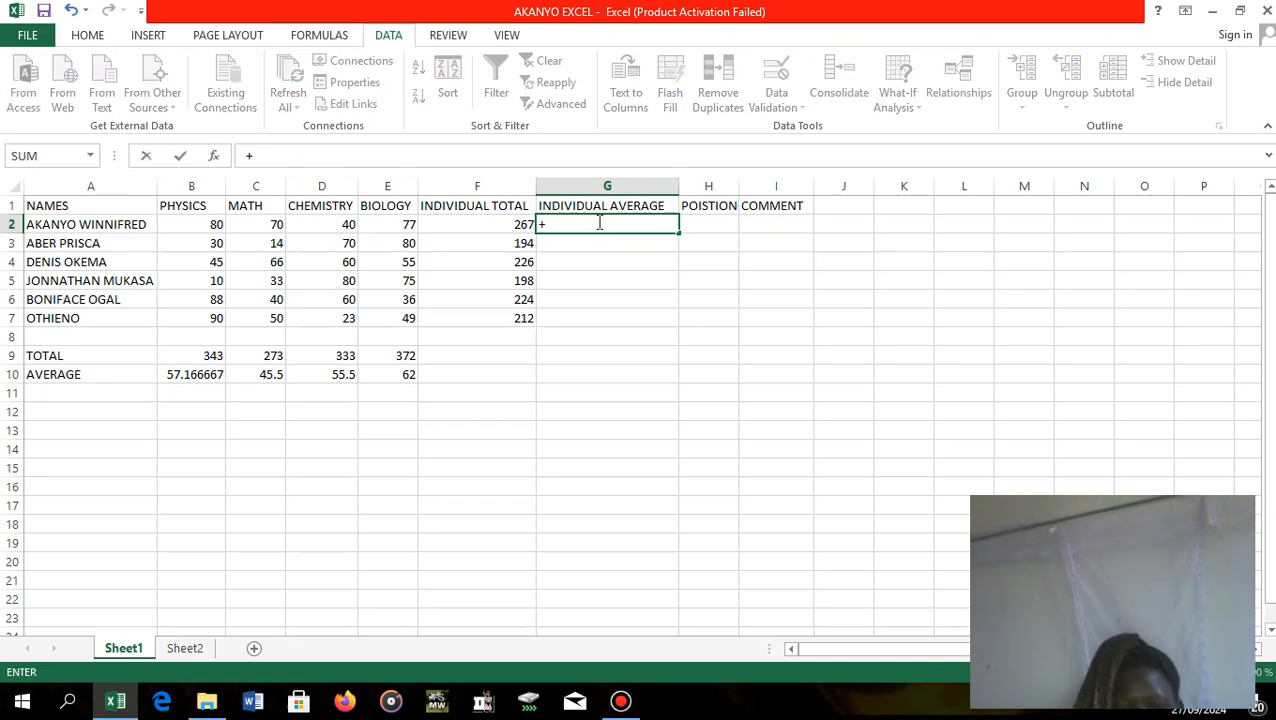
pyautogui.press('BackSpace')
pyautogui.write('=(')
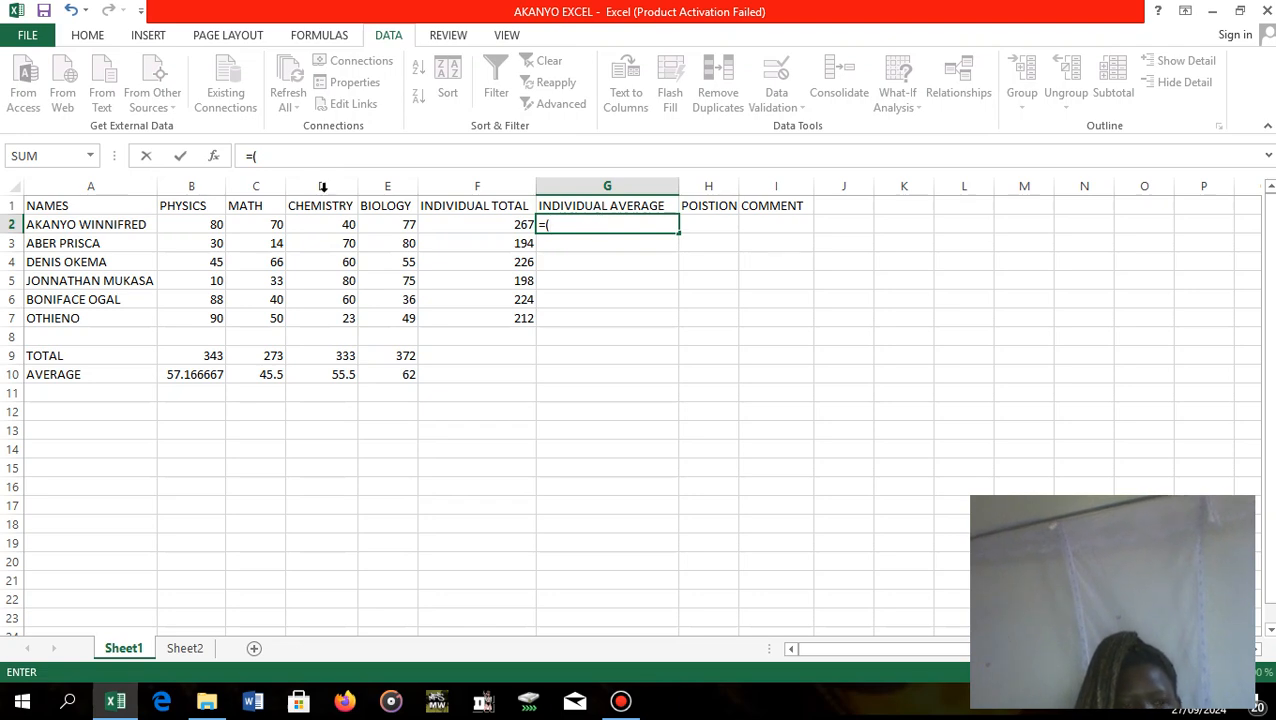
pyautogui.click(198, 224)
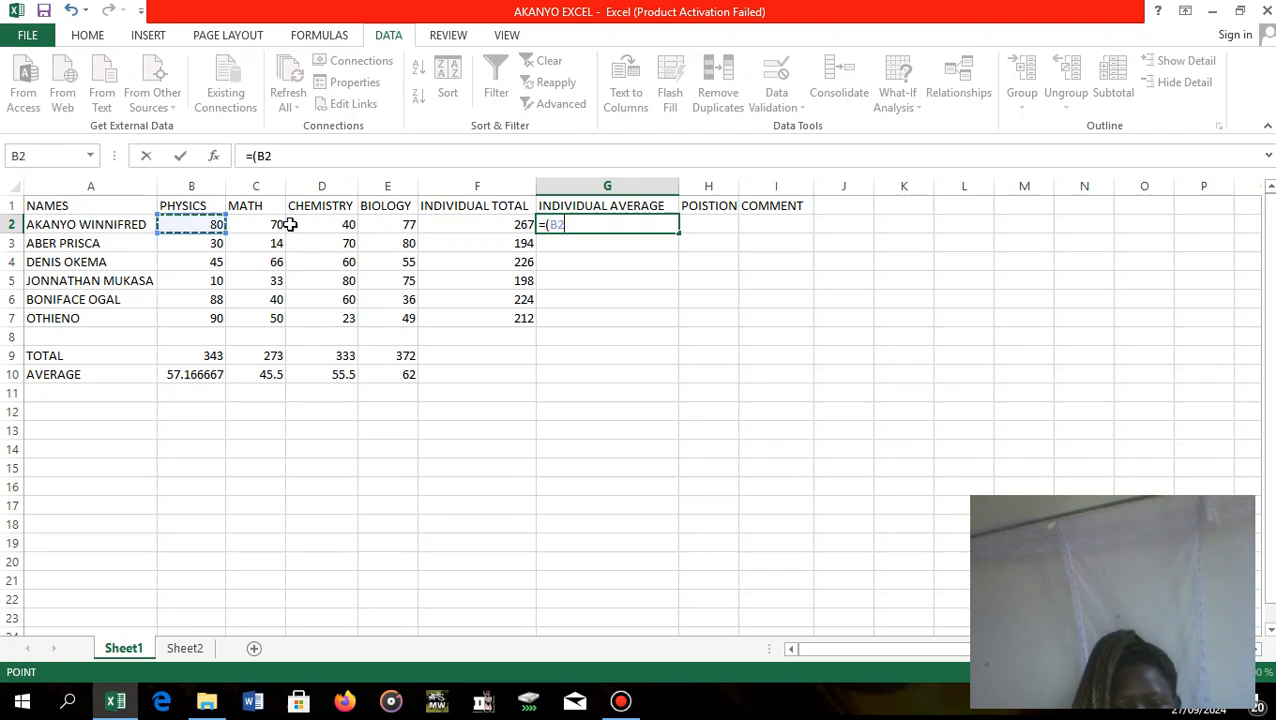
pyautogui.write('+')
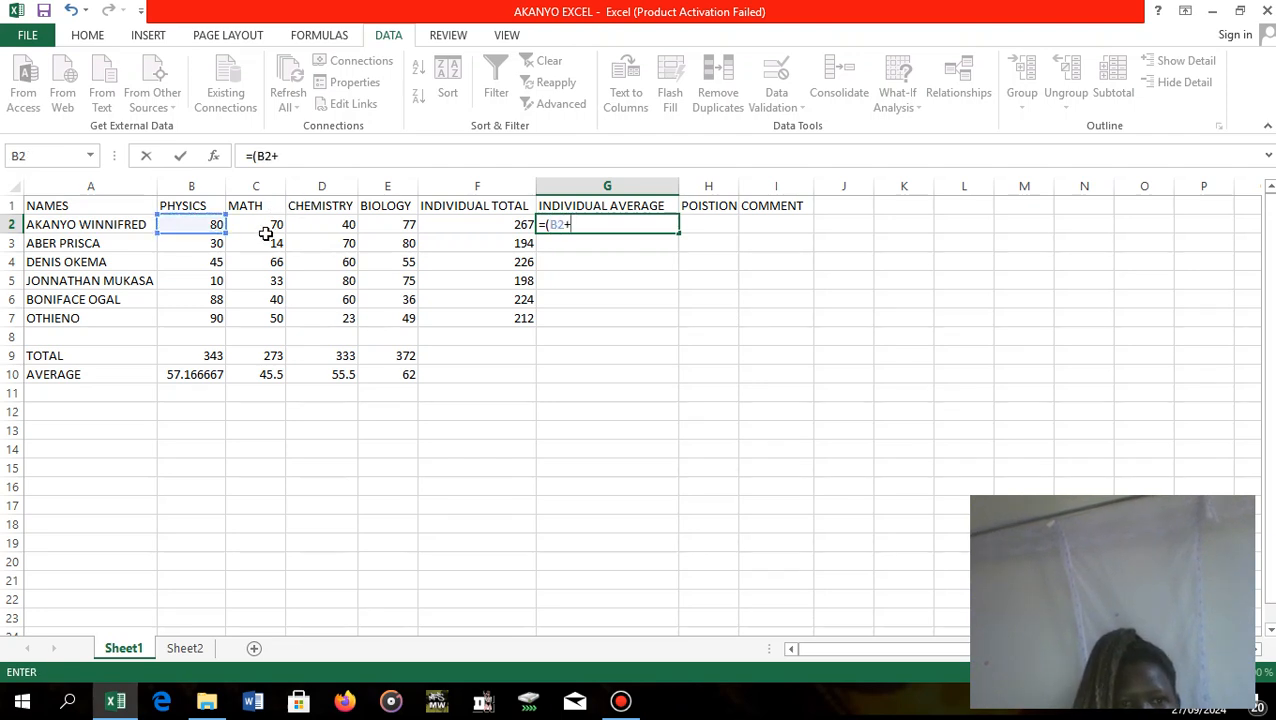
pyautogui.click(263, 228)
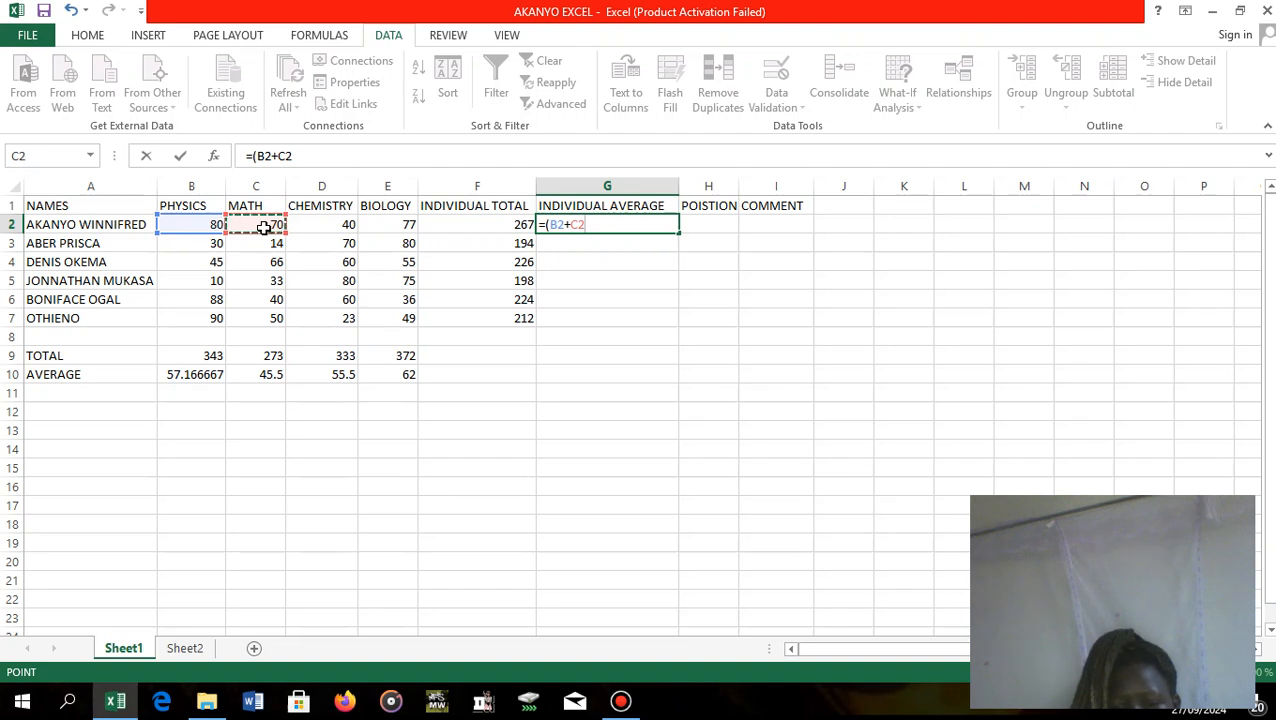
pyautogui.write('+')
pyautogui.click(336, 226)
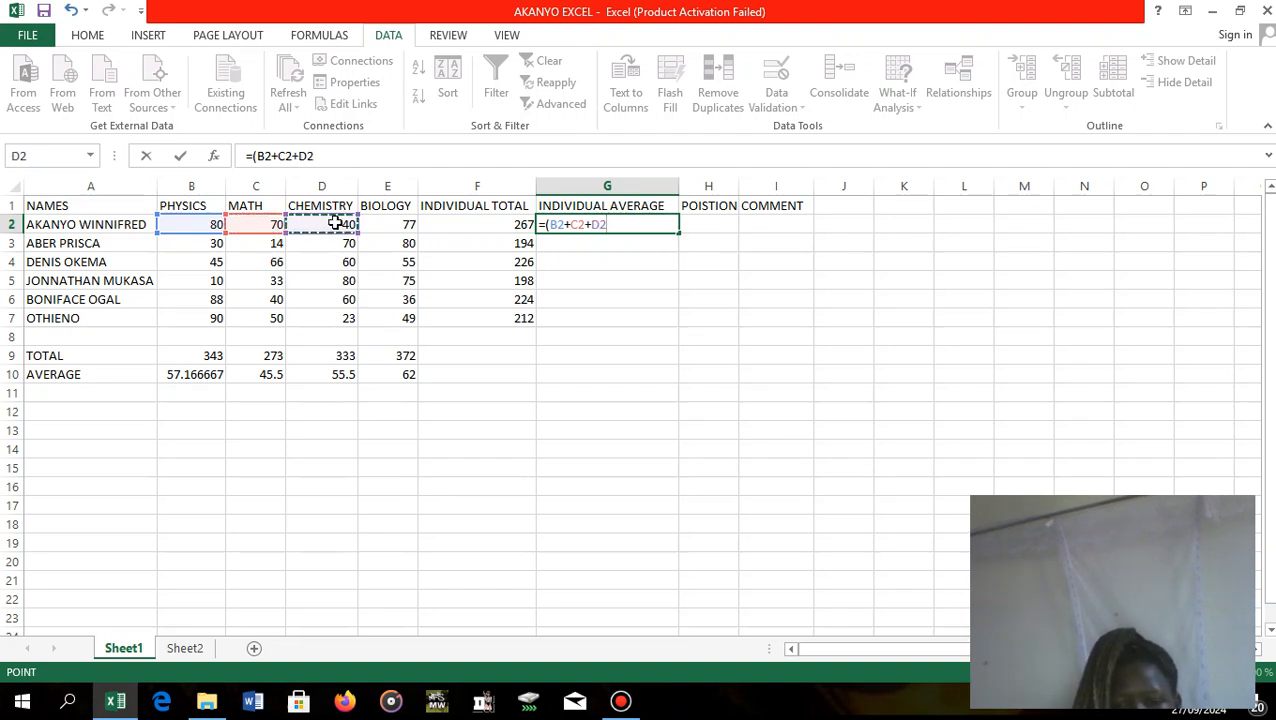
pyautogui.write('+')
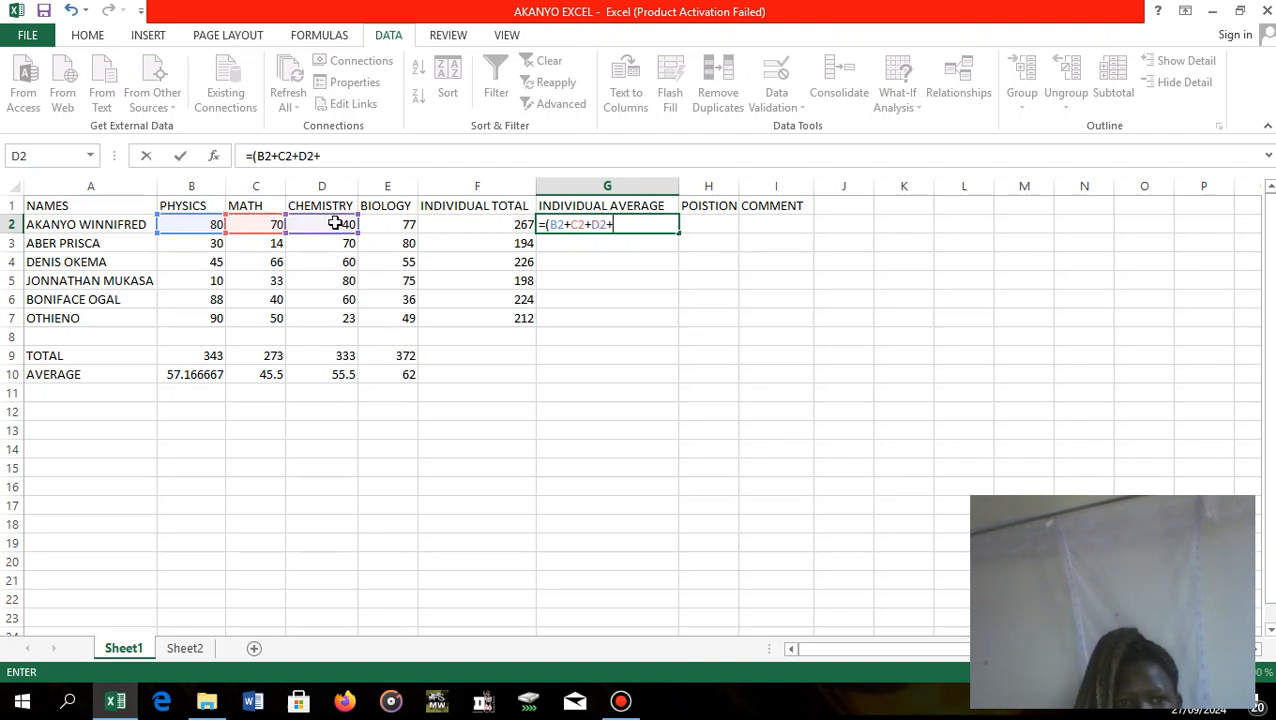
pyautogui.click(405, 229)
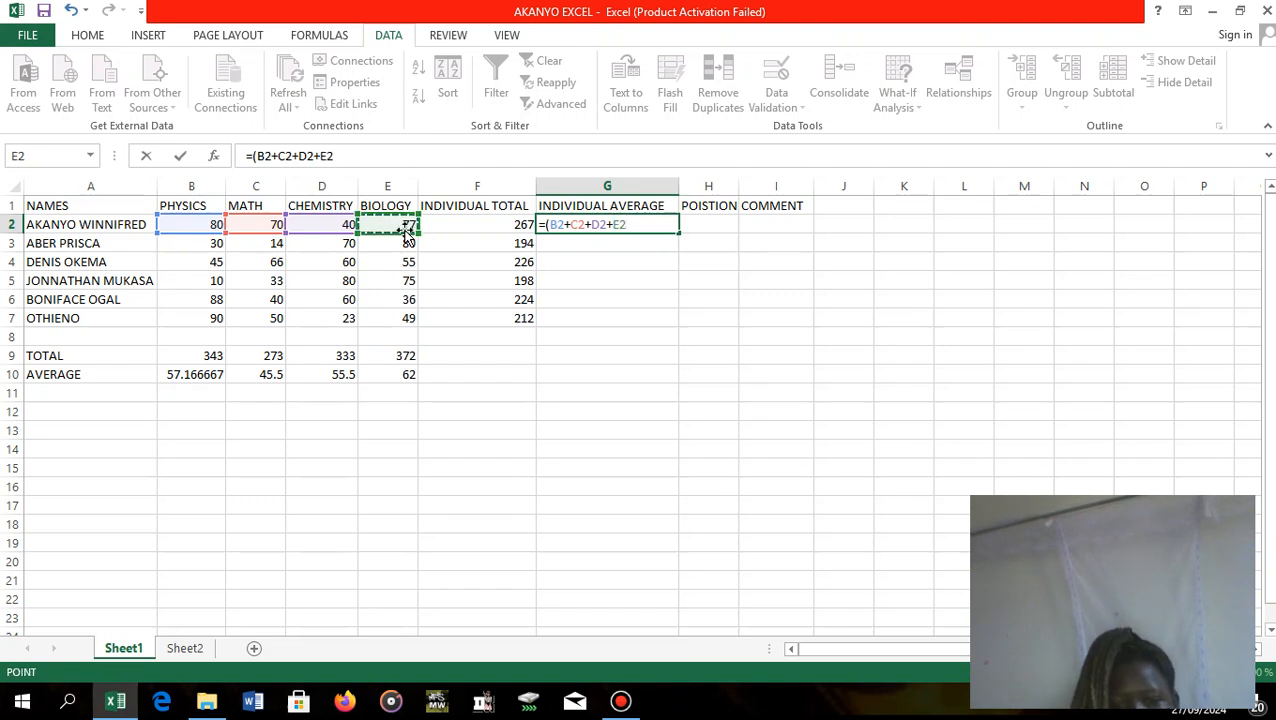
pyautogui.write(')/')
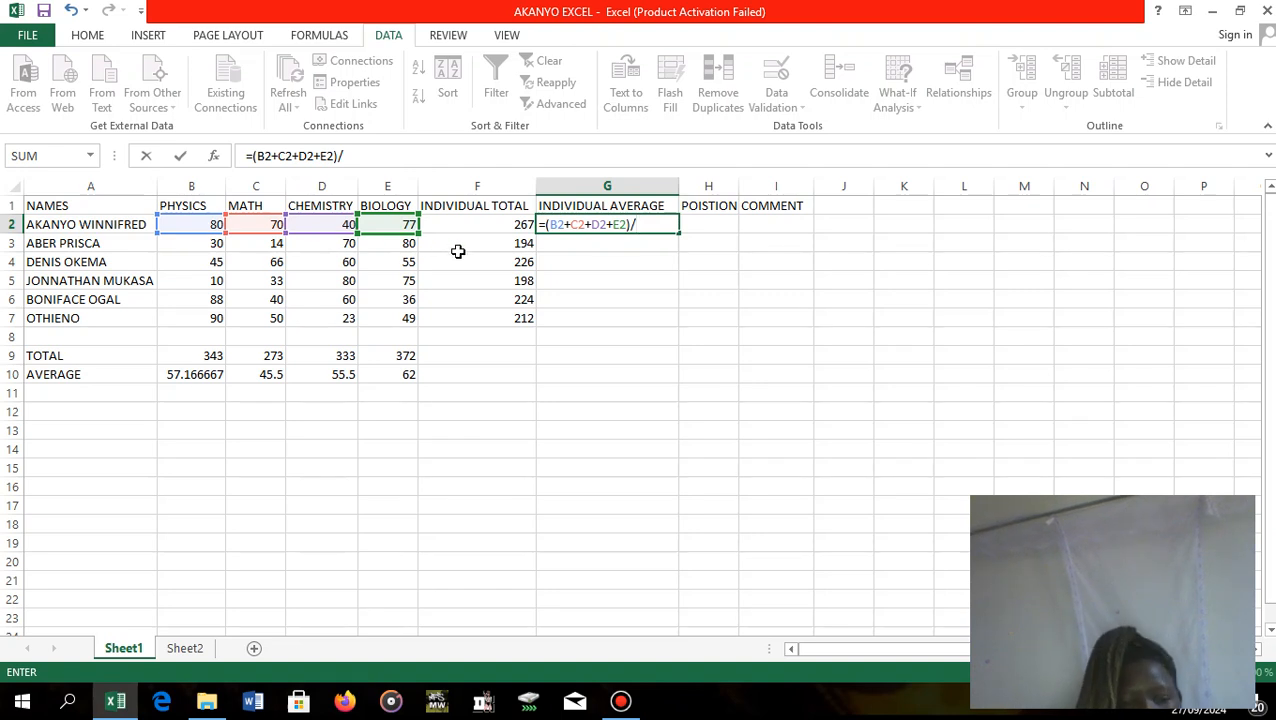
# Complete the G2 average formula by dividing the bracketed sum by 4, and fill it down to G7 for the remaining students.
pyautogui.write('$')
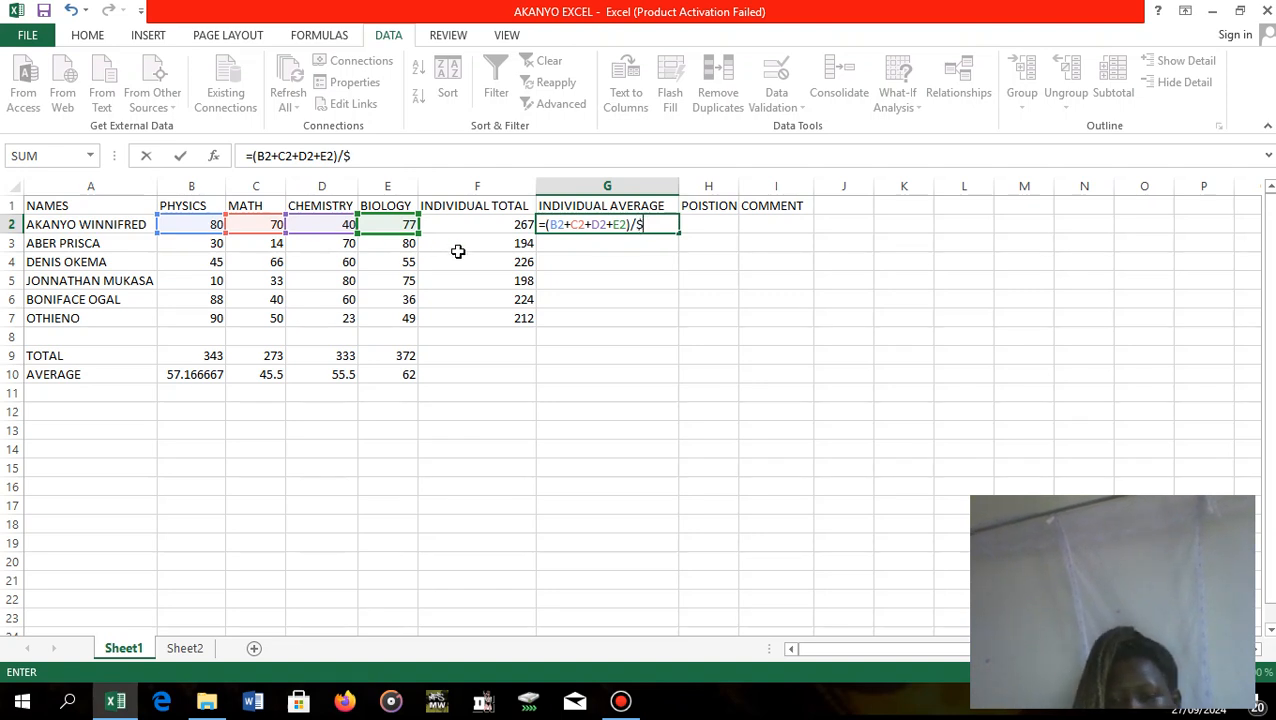
pyautogui.press('BackSpace')
pyautogui.write('4')
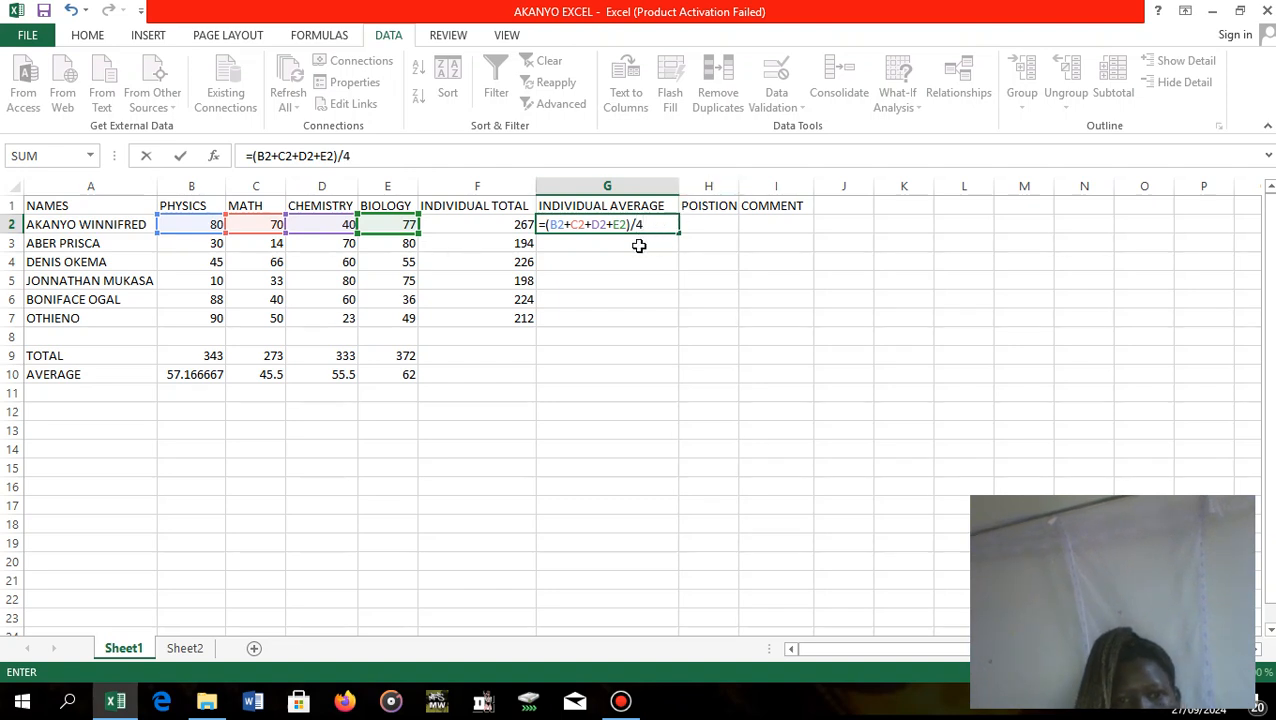
pyautogui.press('Return')
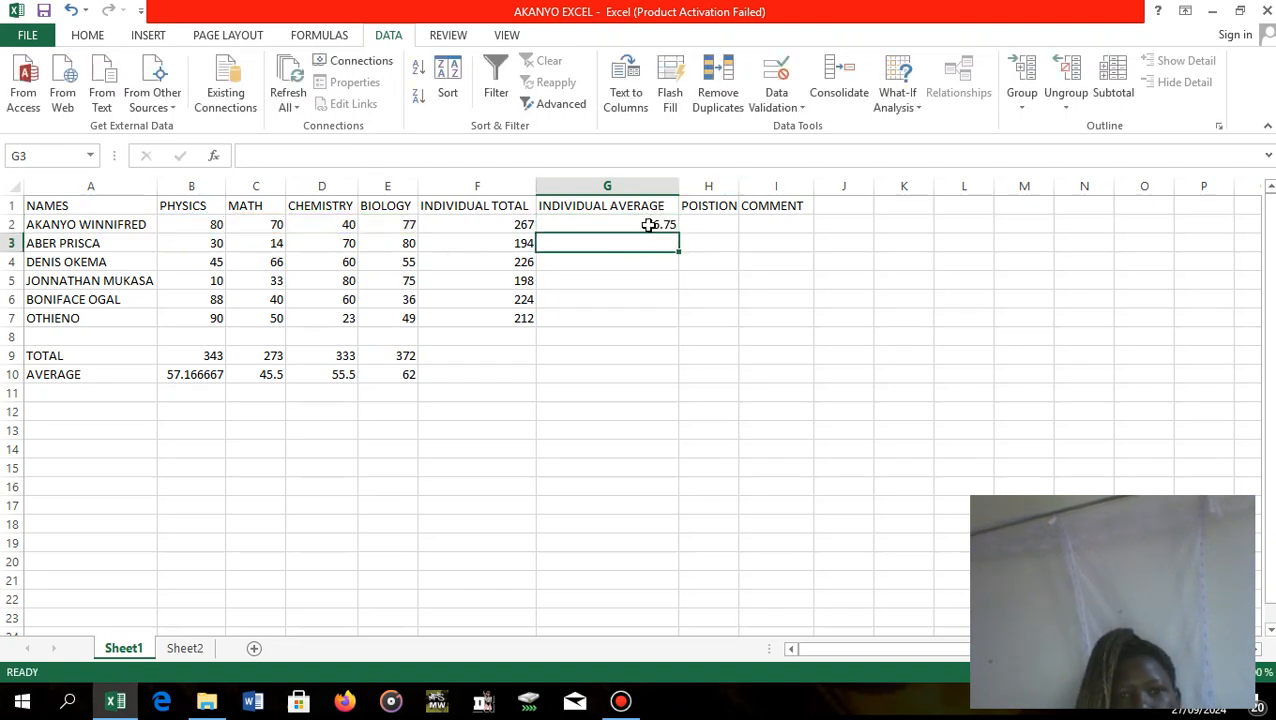
pyautogui.click(655, 224)
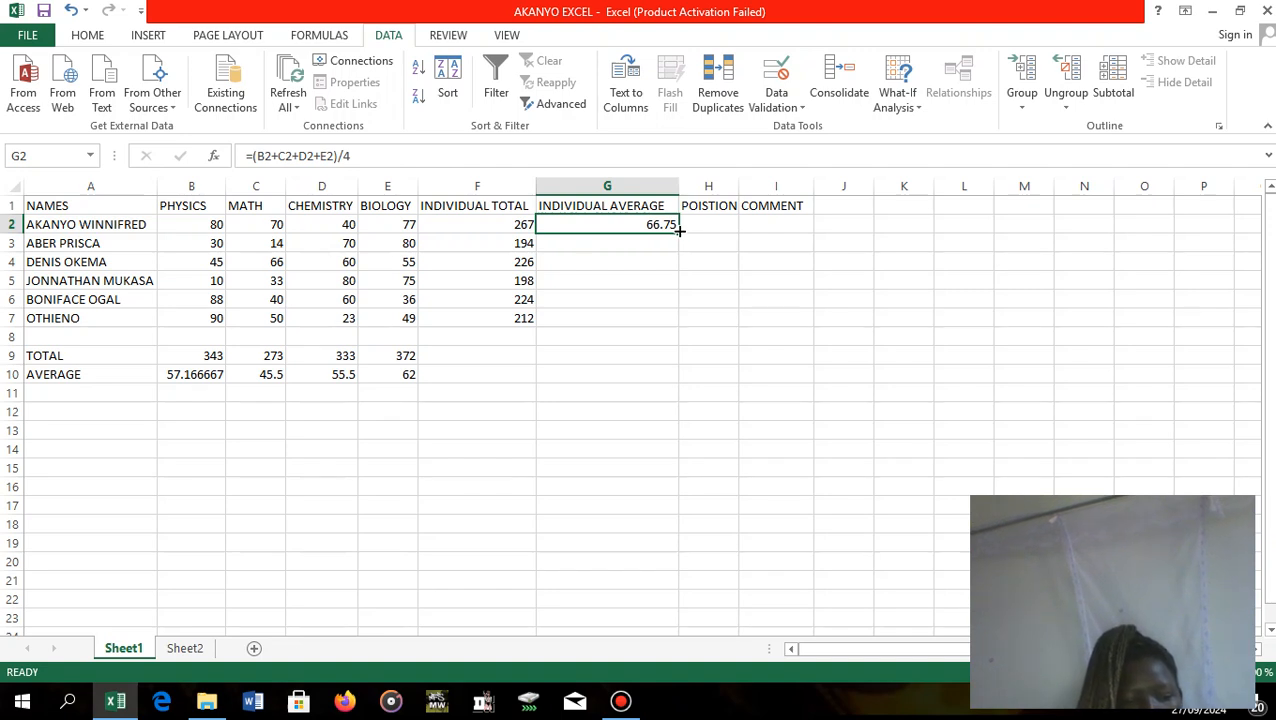
pyautogui.moveTo(679, 230); pyautogui.dragTo(684, 323)
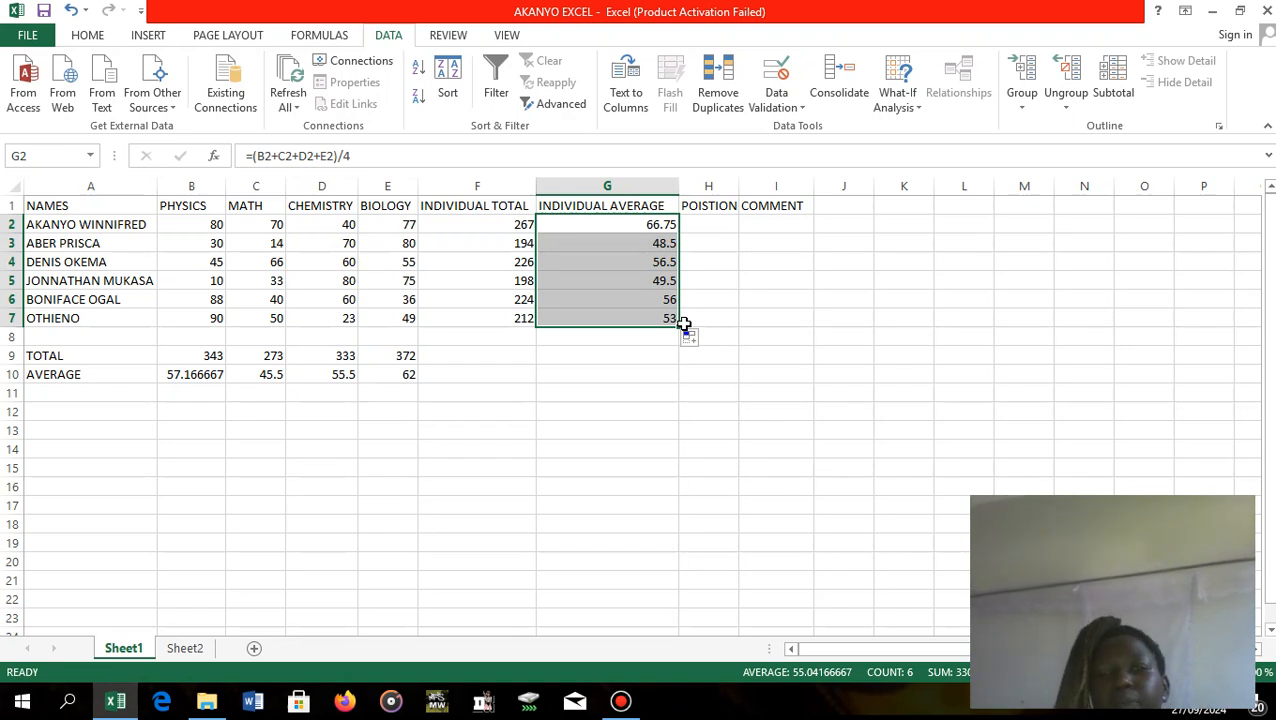
# Correct the misspelled header in H1 to POSITIONS and widen column H to fit the whole word.
pyautogui.click(702, 205)
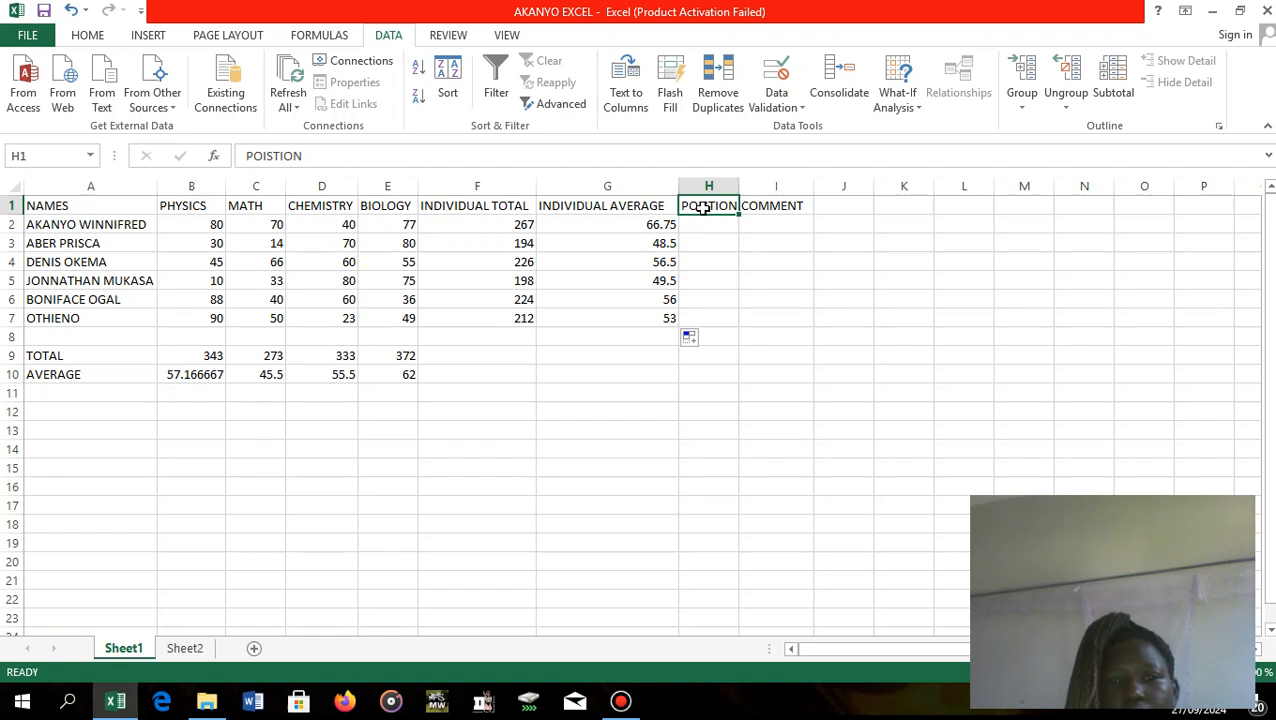
pyautogui.press('BackSpace')
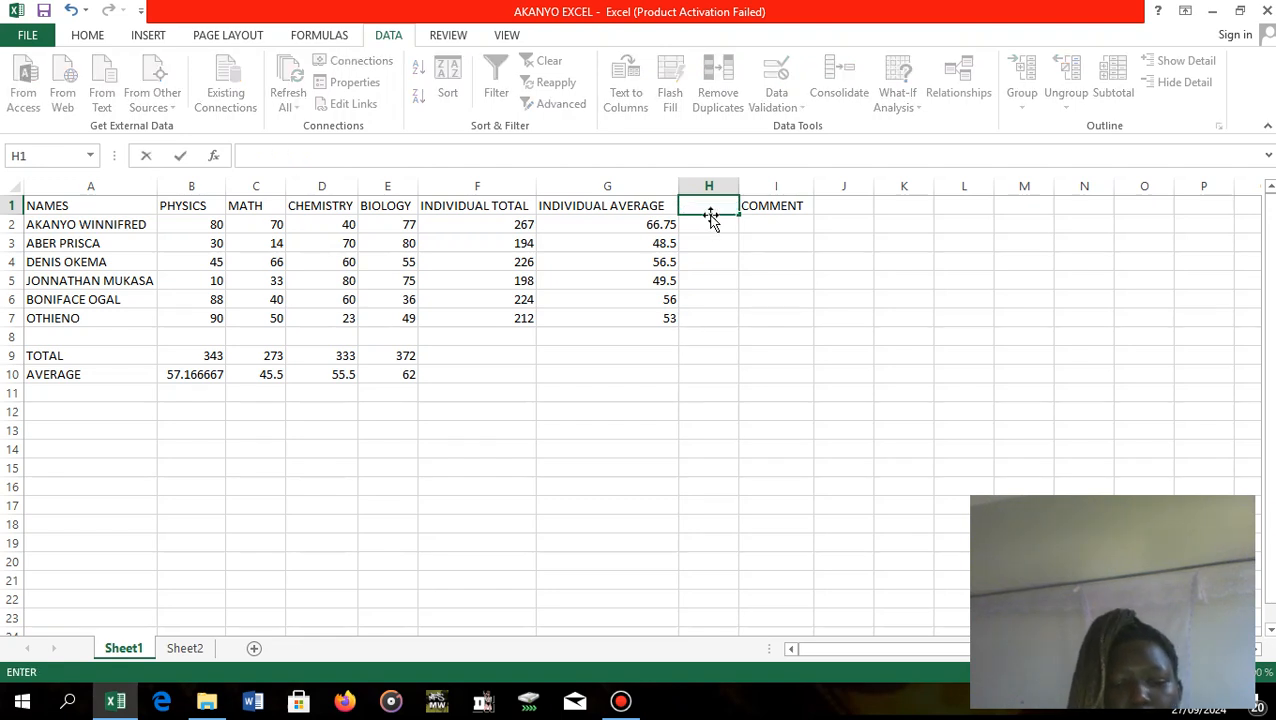
pyautogui.write('POS')
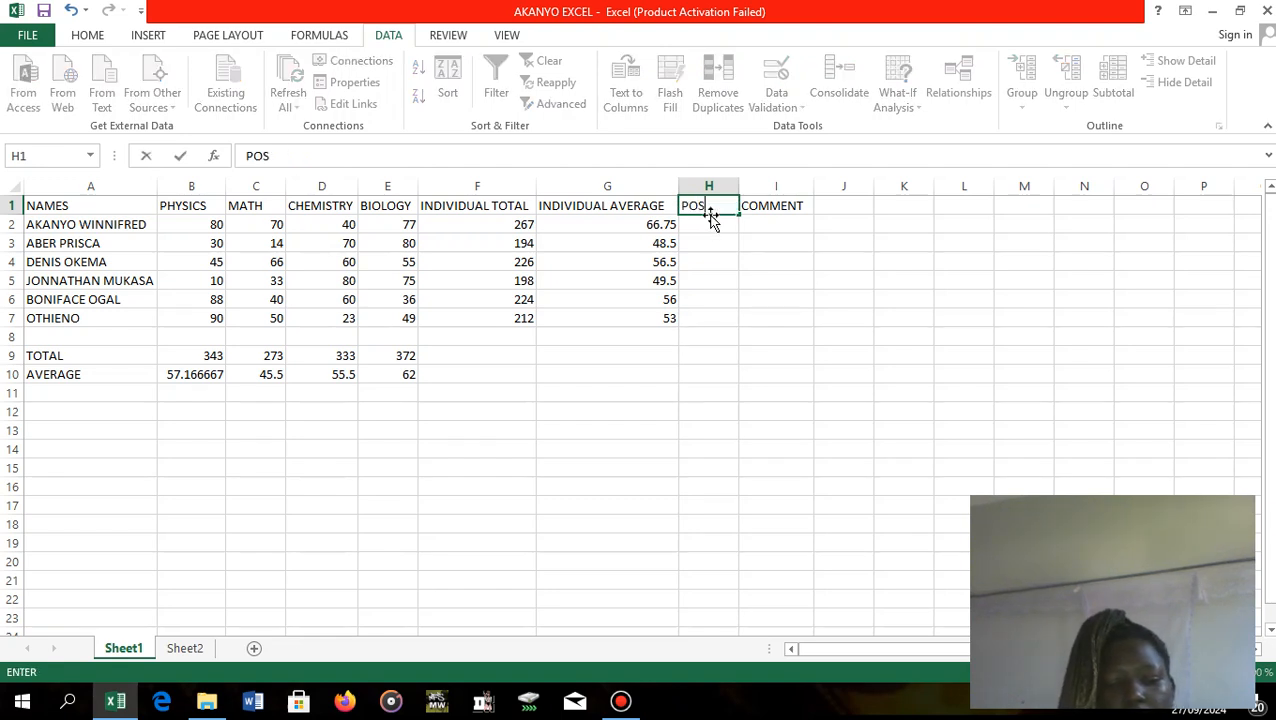
pyautogui.write('ITI')
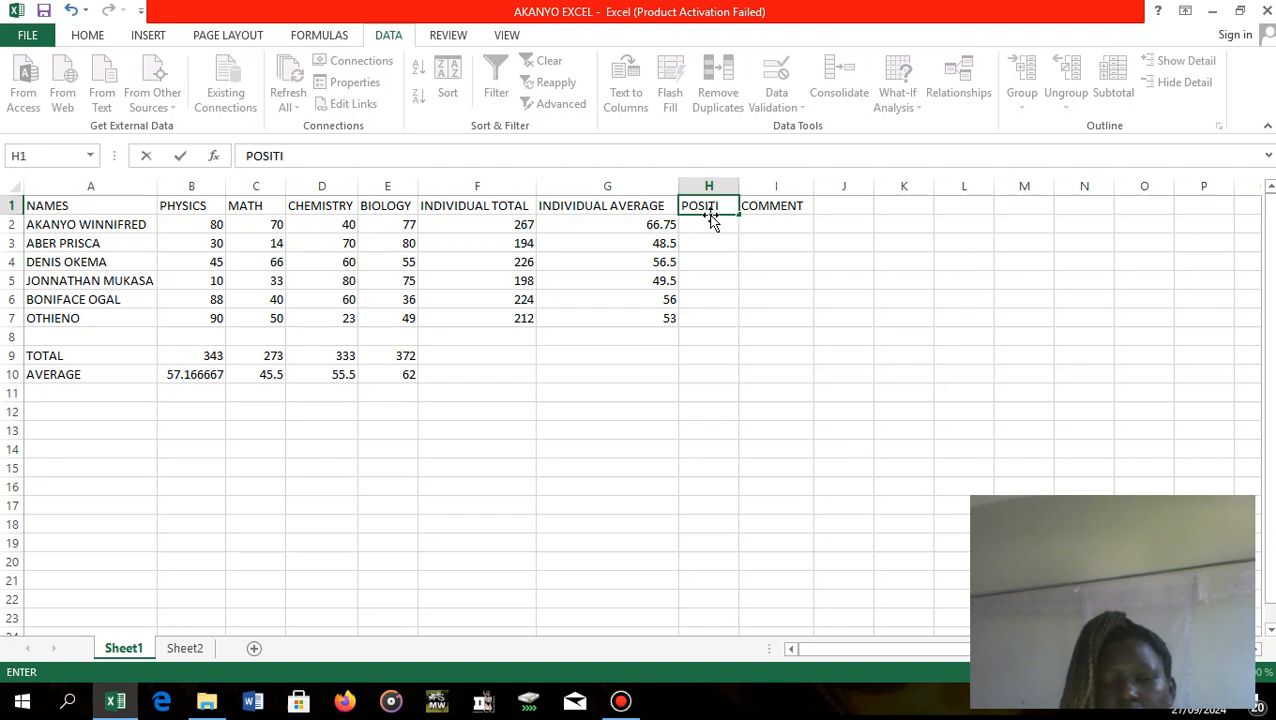
pyautogui.write('ONS')
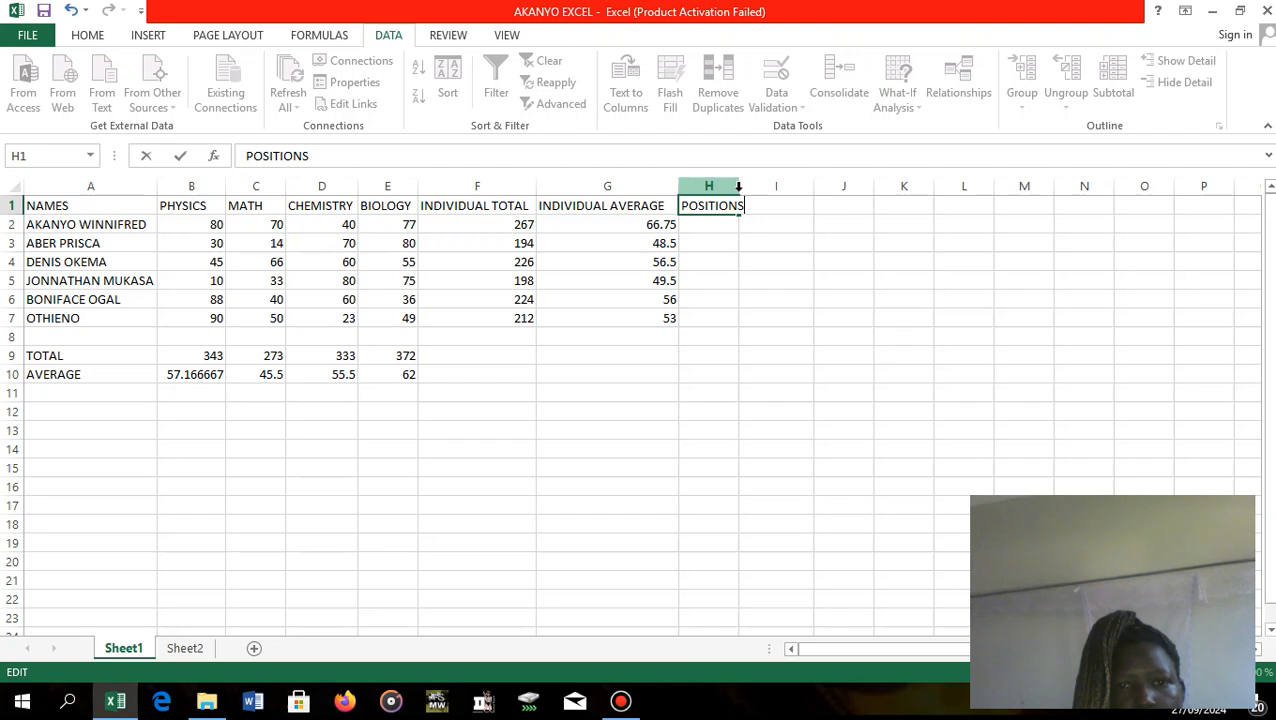
pyautogui.click(738, 187)
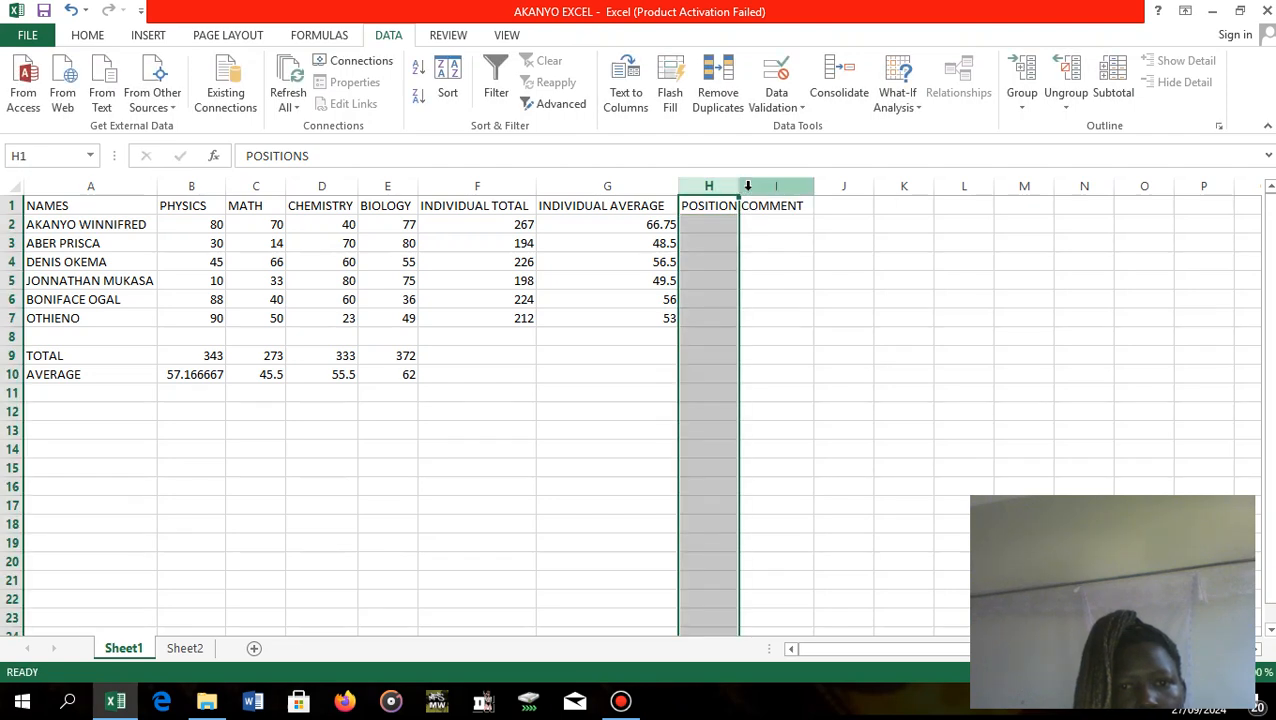
pyautogui.moveTo(738, 190); pyautogui.dragTo(756, 187)
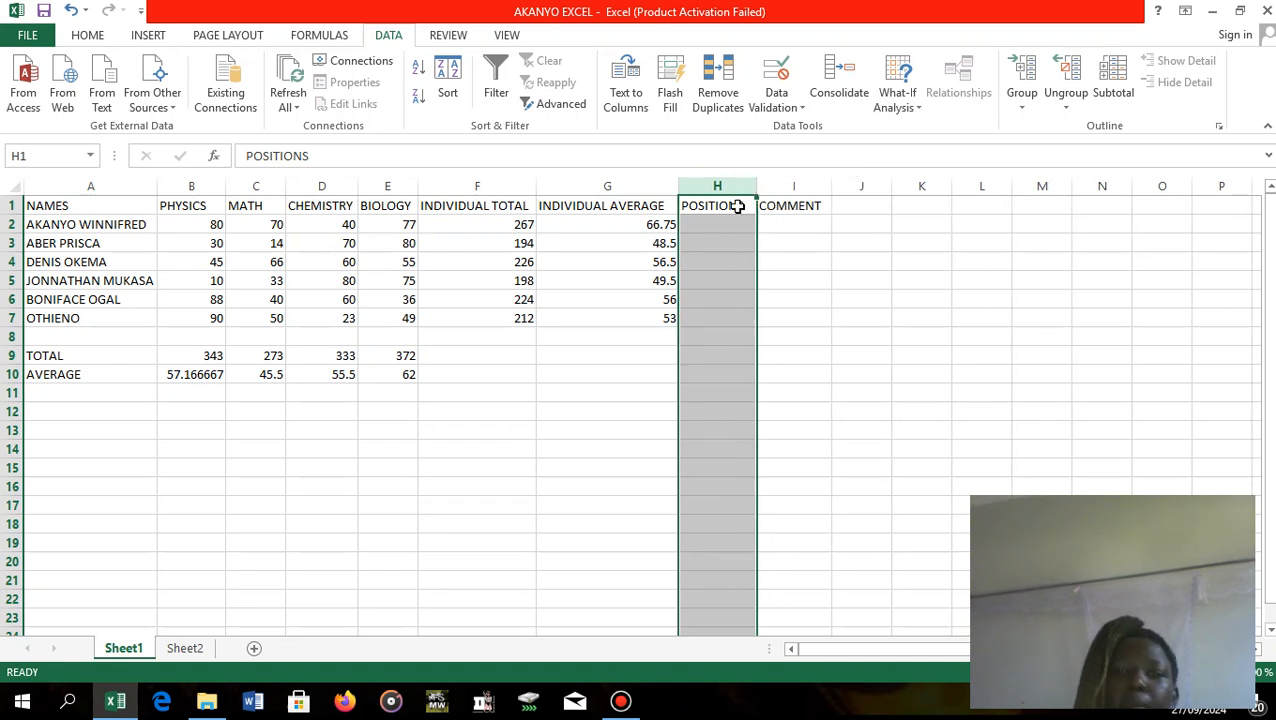
pyautogui.click(803, 258)
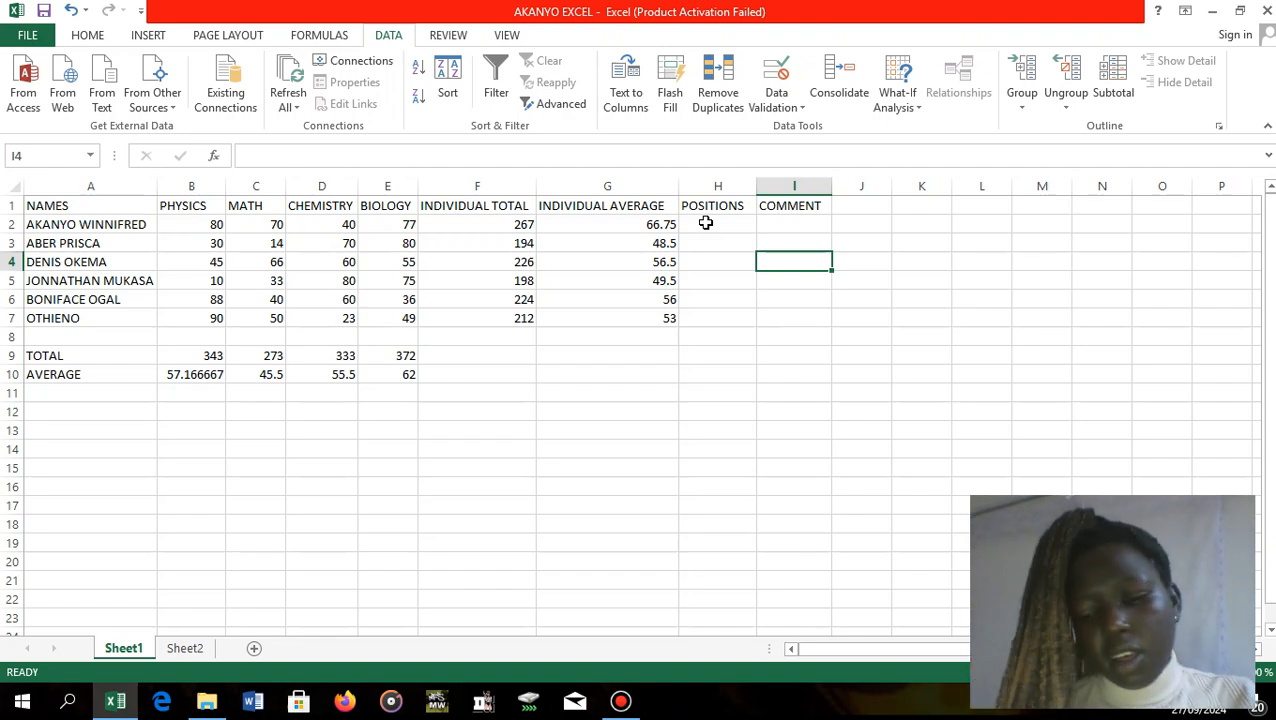
# Begin the first student's POSITIONS formula in H2 with the RANK function and G2 as the number, =RANK(G2,.
pyautogui.write('=')
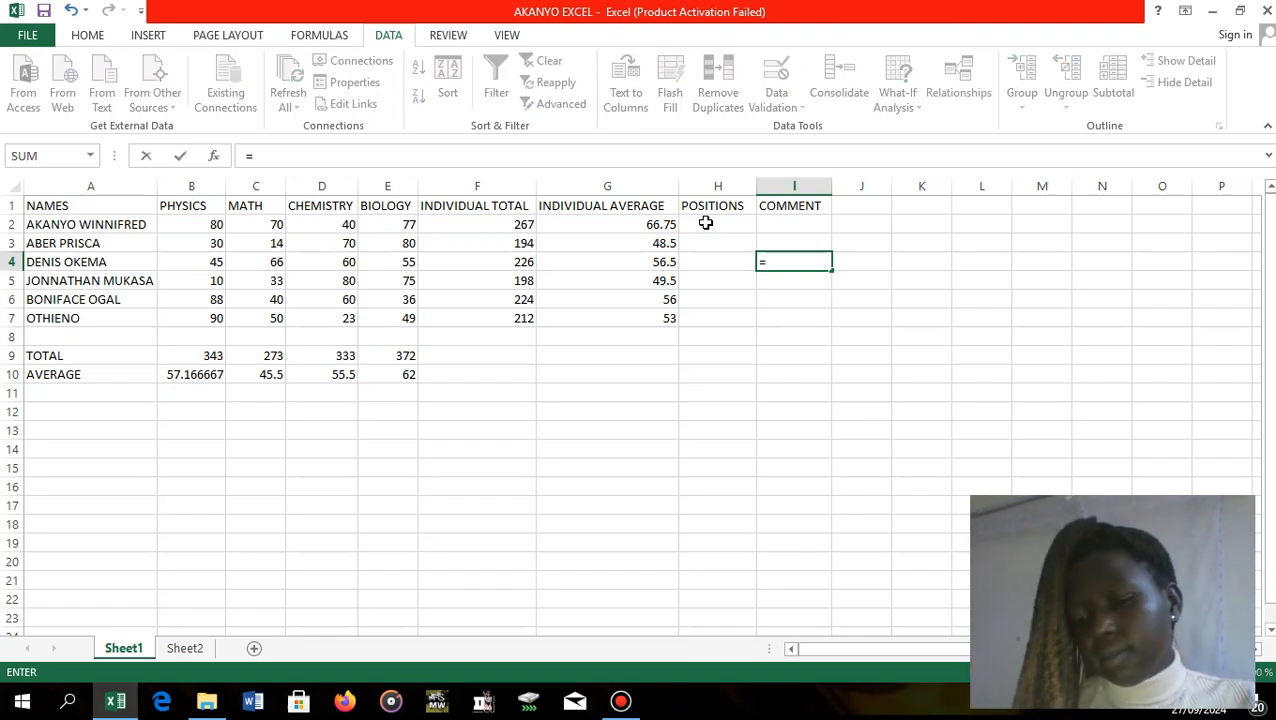
pyautogui.press('BackSpace')
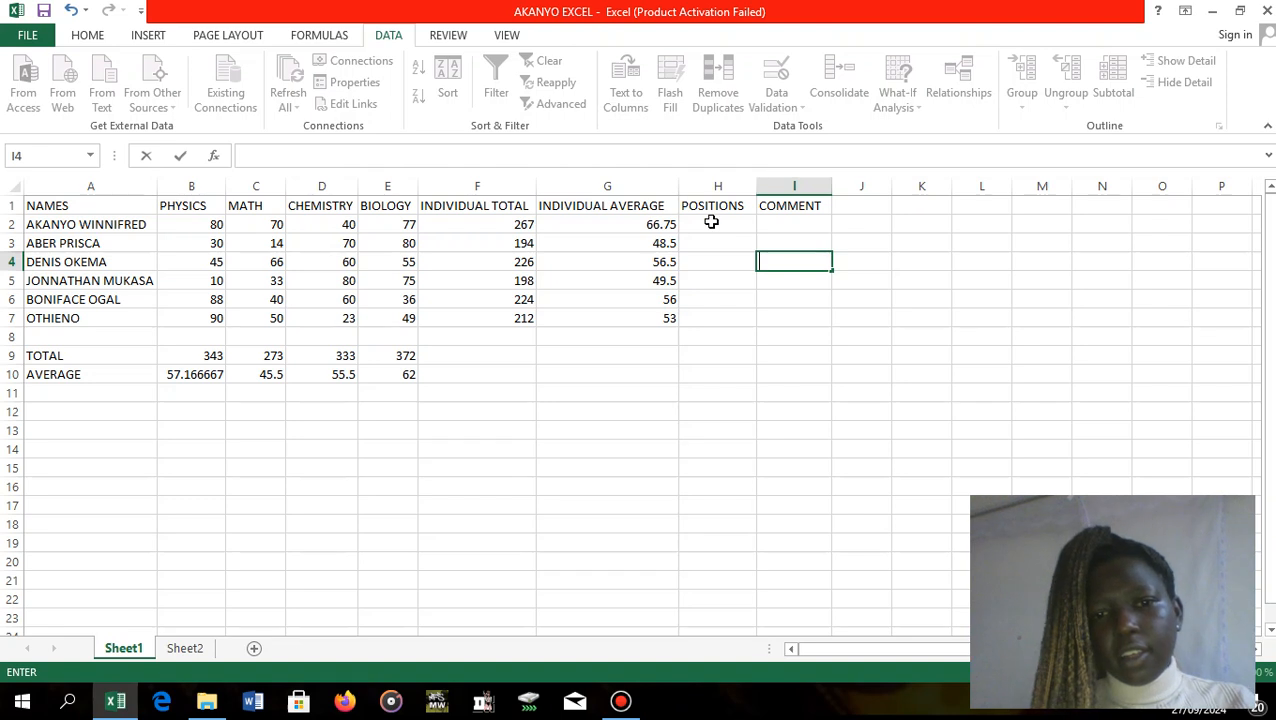
pyautogui.click(712, 222)
pyautogui.write('=')
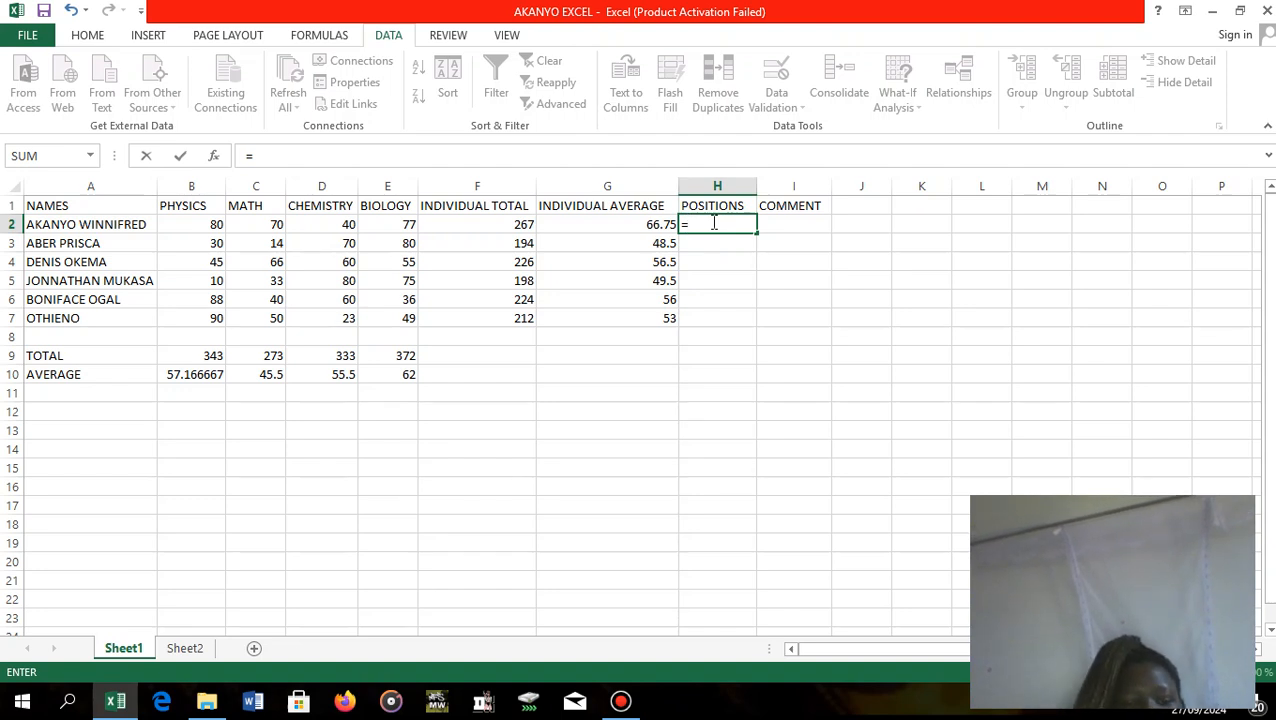
pyautogui.write('RA')
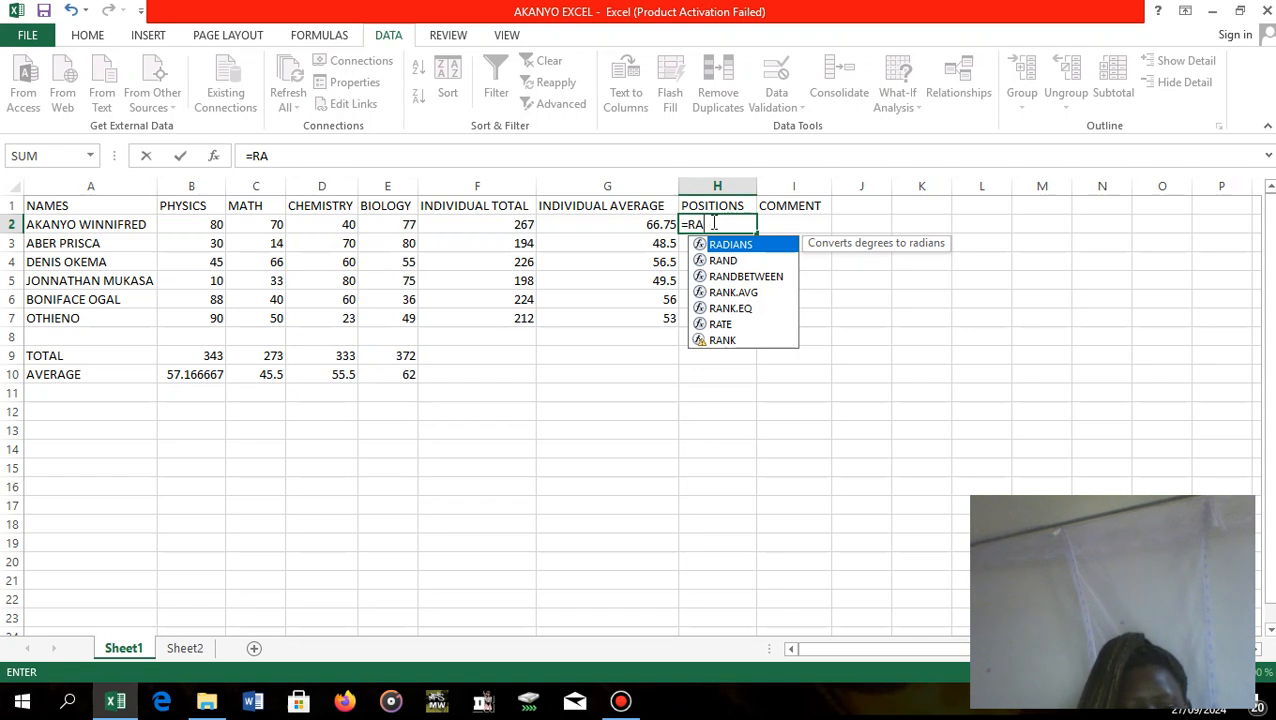
pyautogui.write('NK')
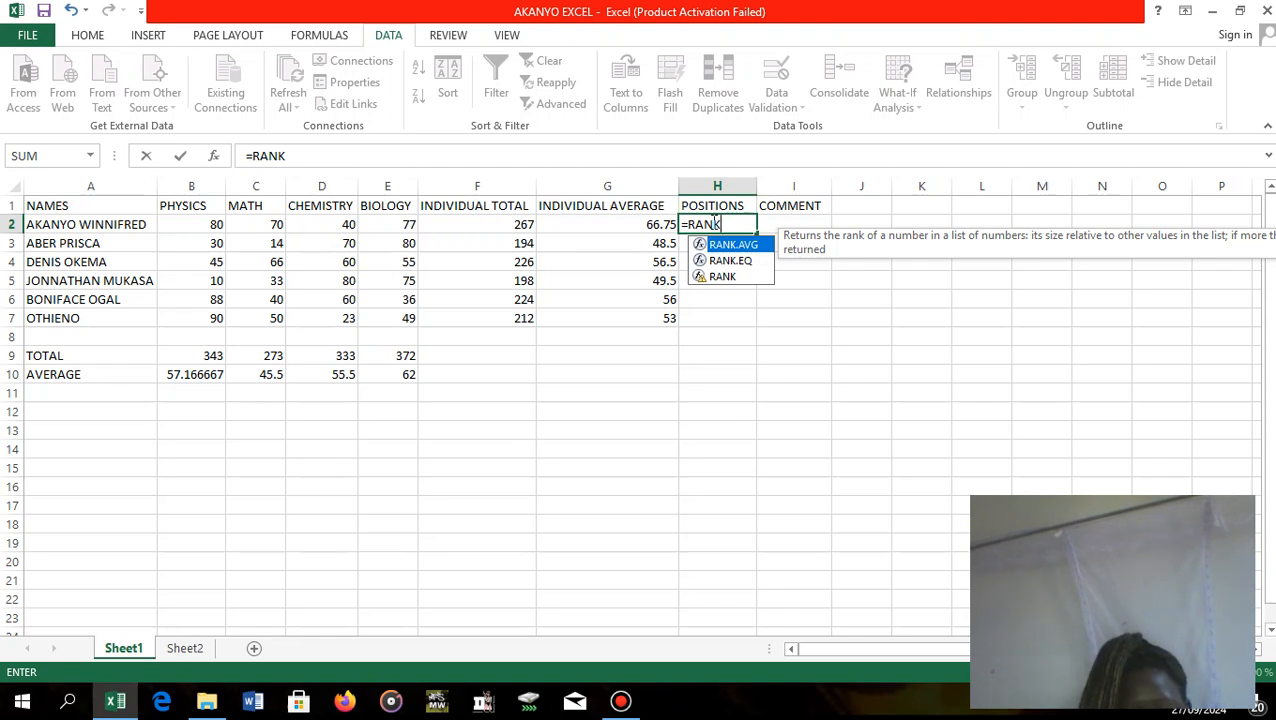
pyautogui.write('(')
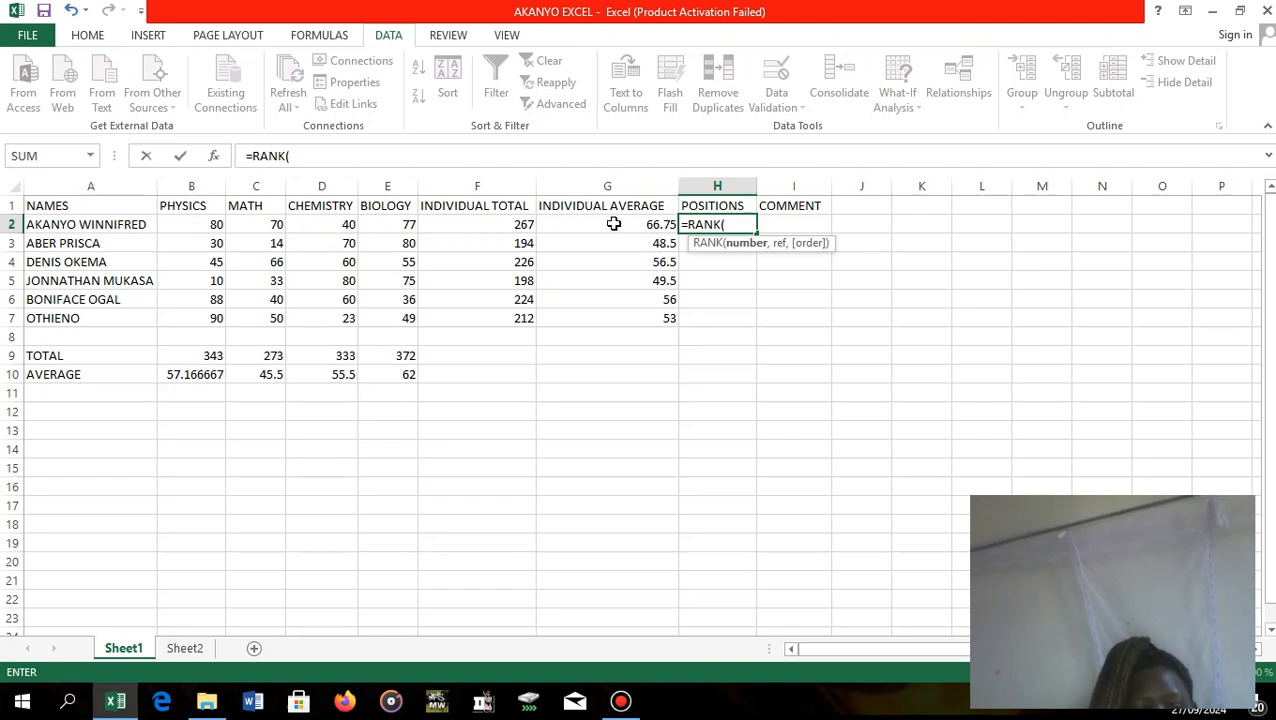
pyautogui.write('G2')
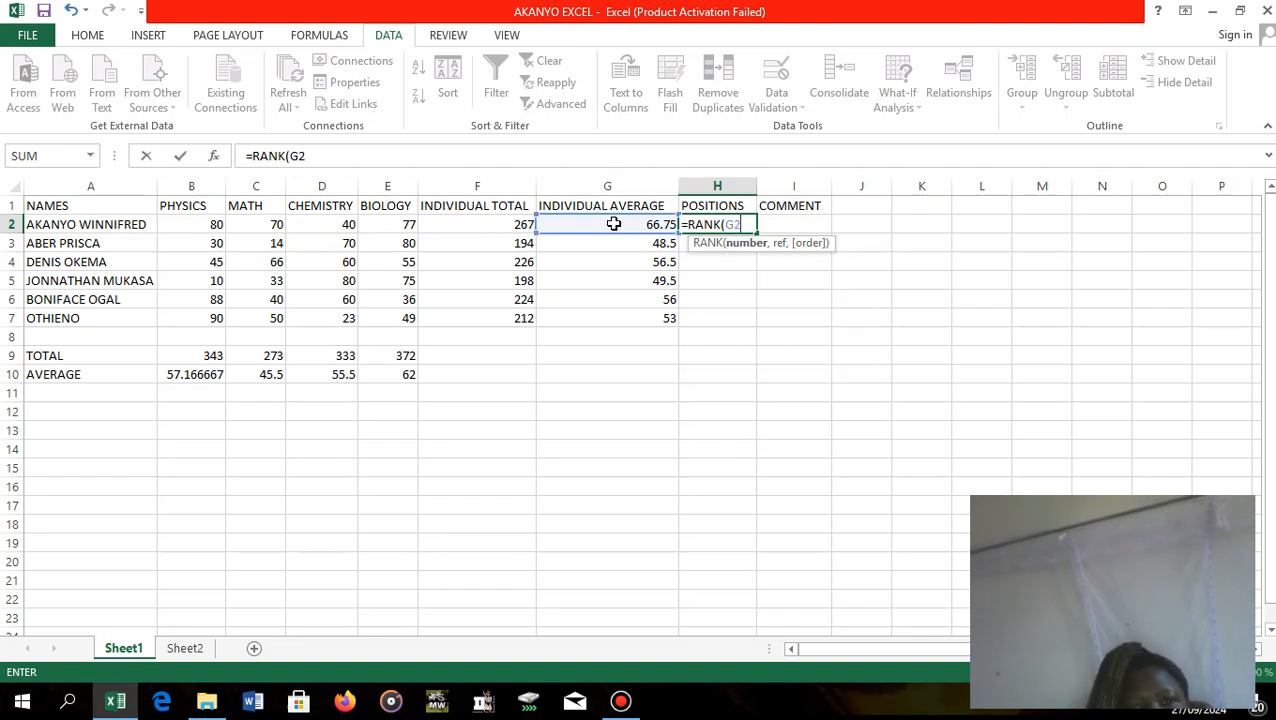
pyautogui.write(',')
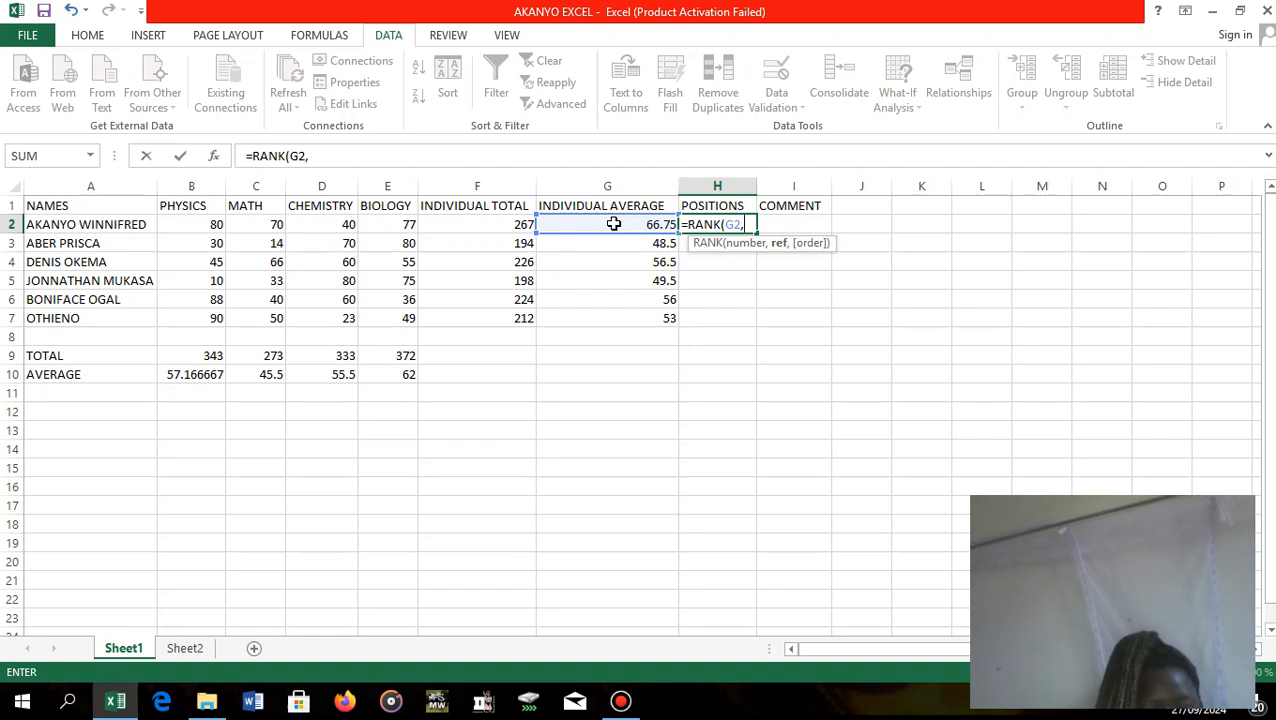
# Add the absolute range $G$2:$G$7 as the reference list in the H2 RANK formula.
pyautogui.write('$')
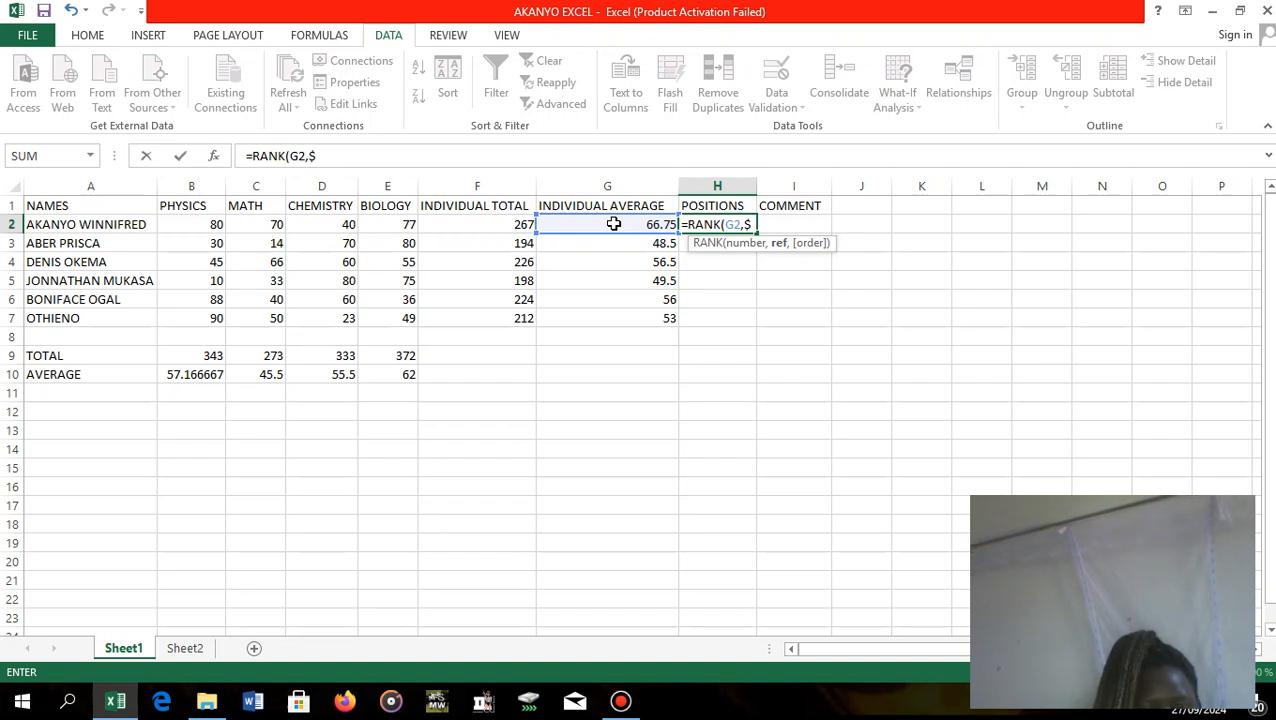
pyautogui.write('G')
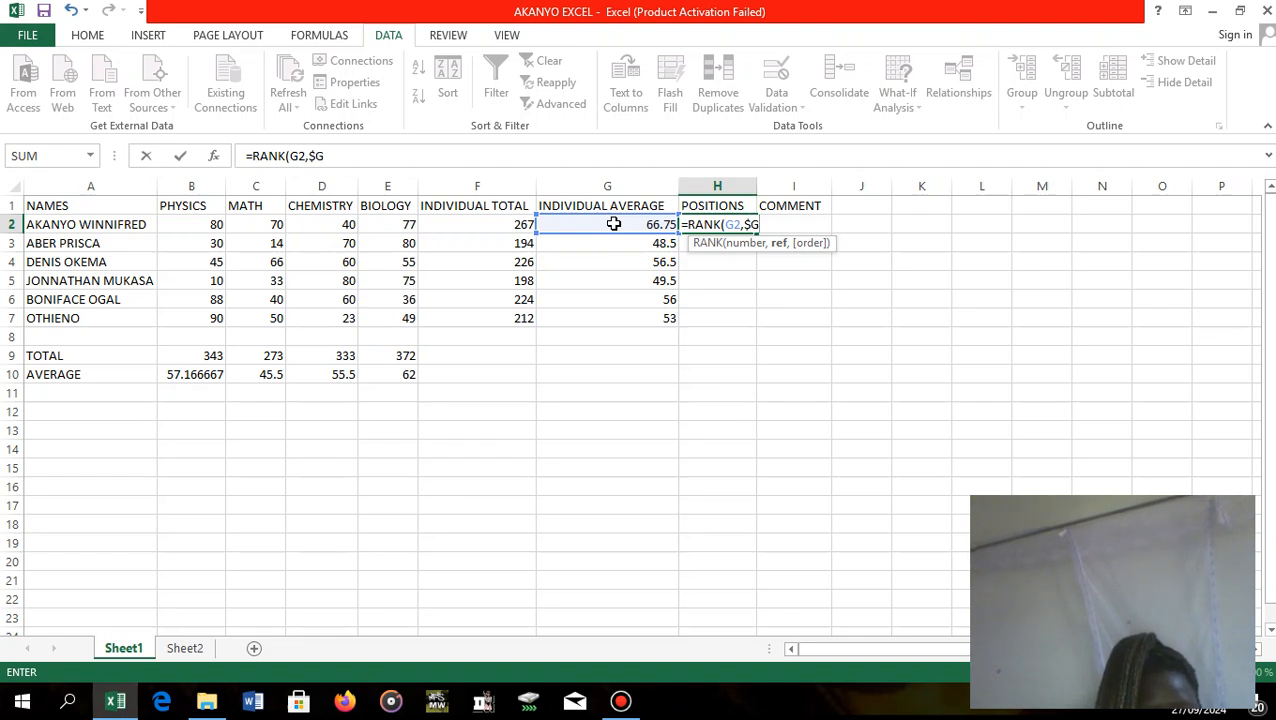
pyautogui.write('$')
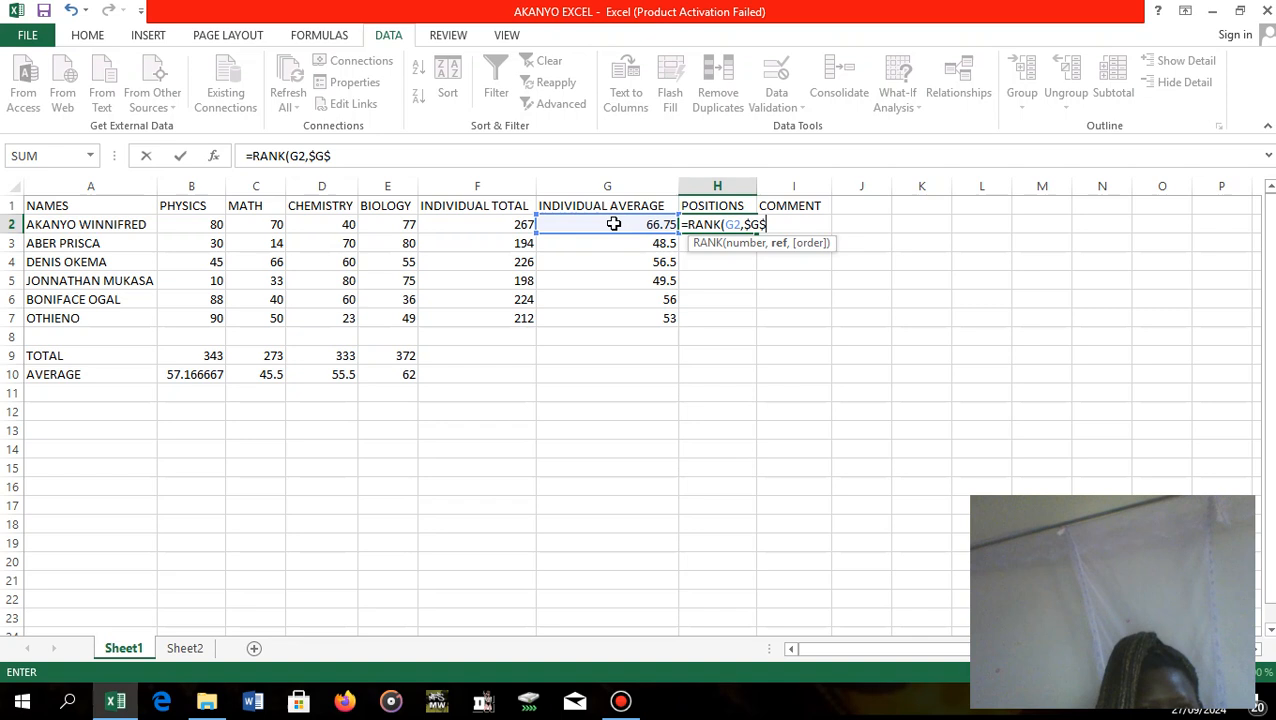
pyautogui.write('@')
pyautogui.press('BackSpace')
pyautogui.write('2:')
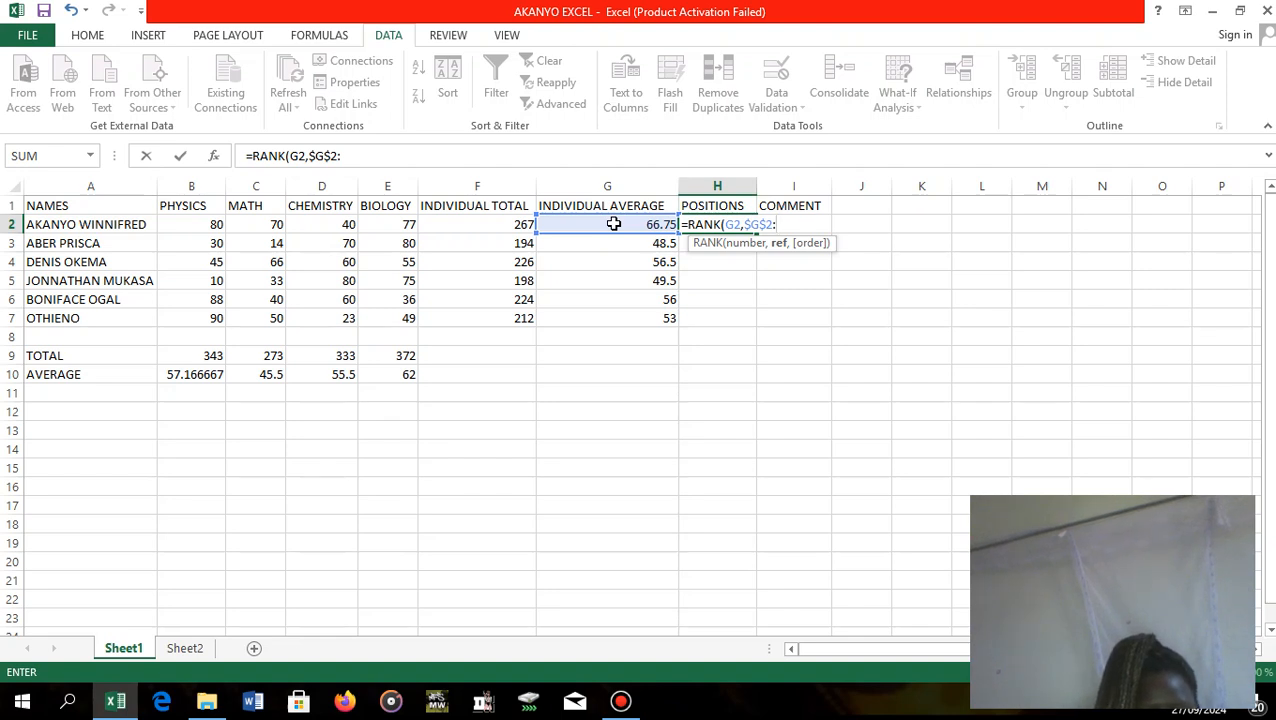
pyautogui.write('$G')
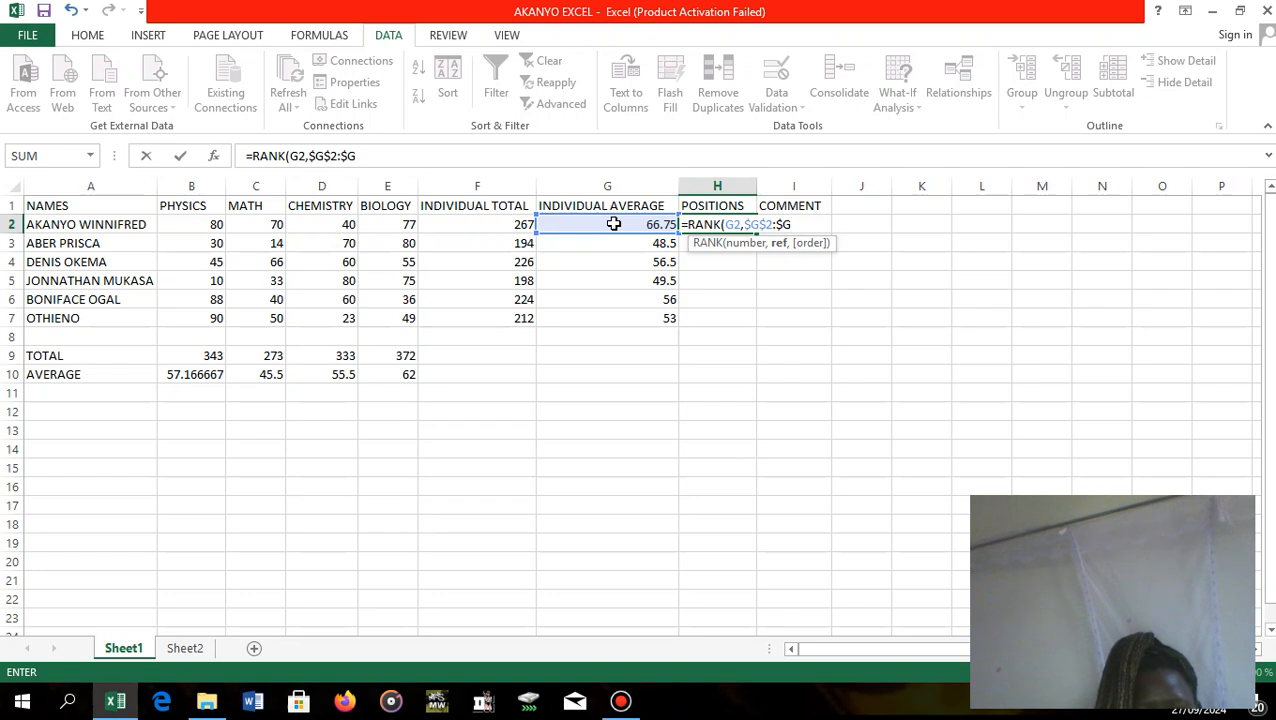
pyautogui.write('$')
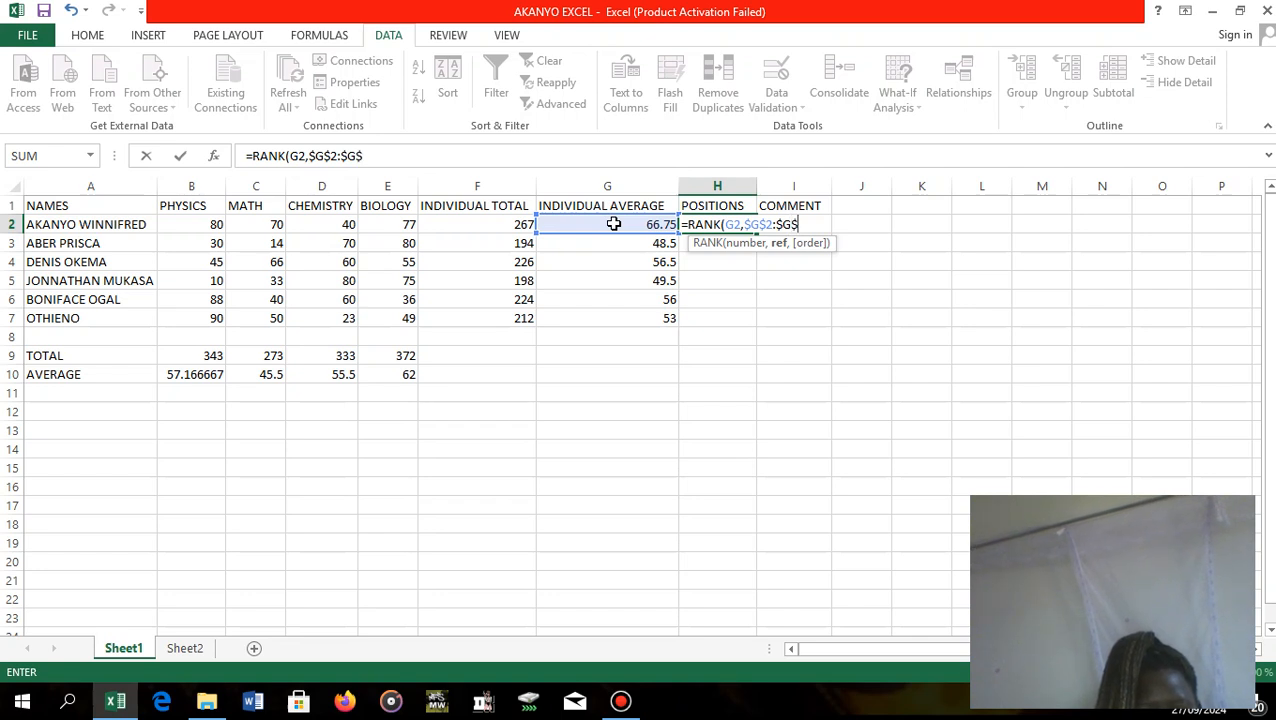
pyautogui.write('&')
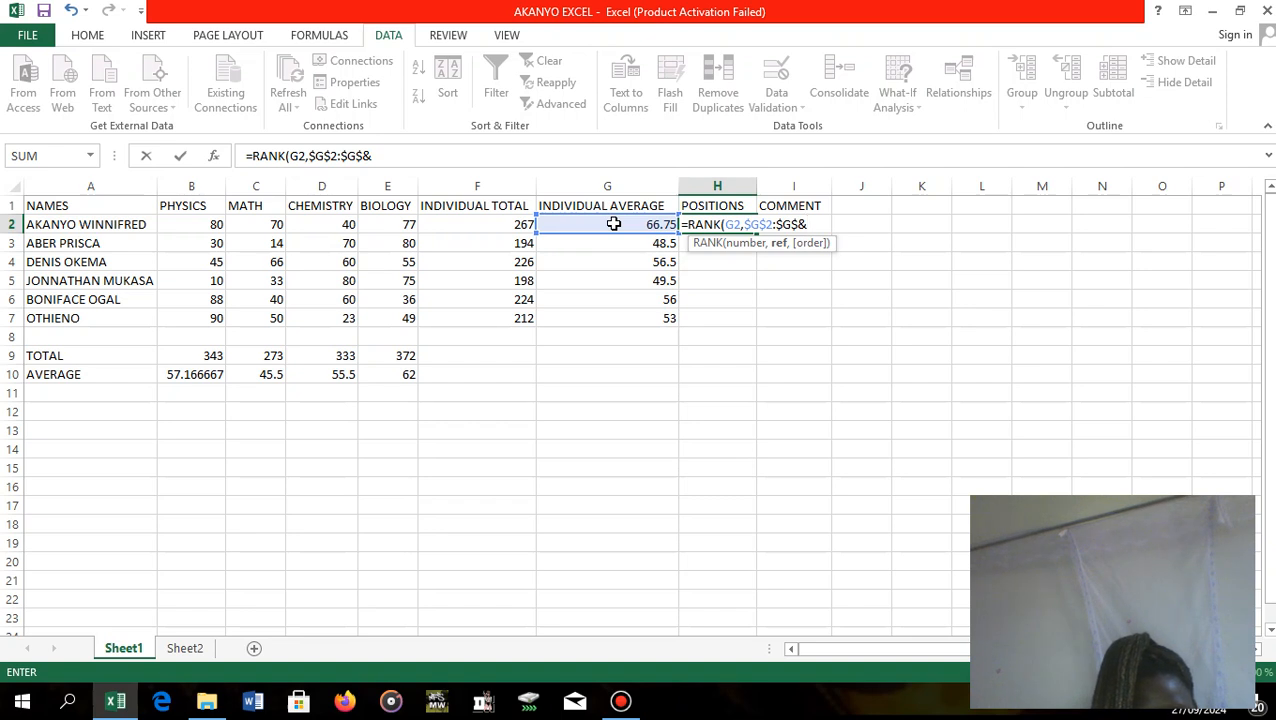
pyautogui.write(',')
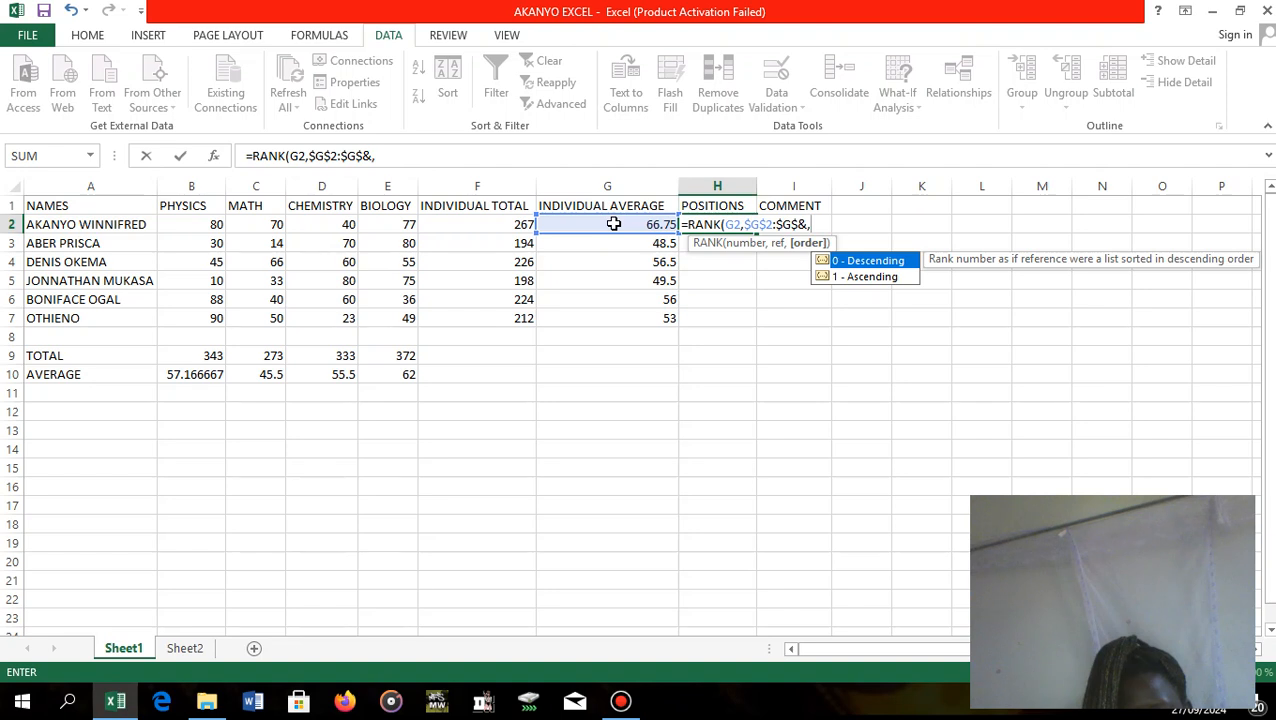
pyautogui.press('BackSpace')
pyautogui.press('BackSpace')
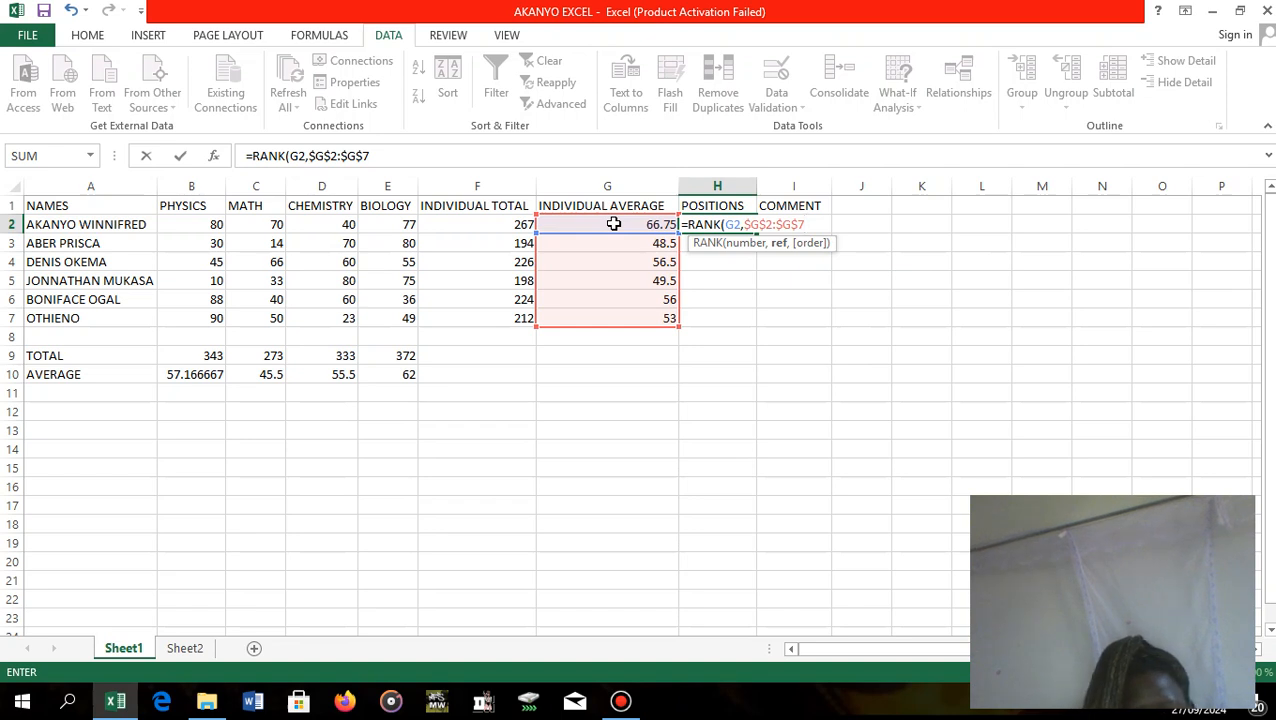
pyautogui.write('<')
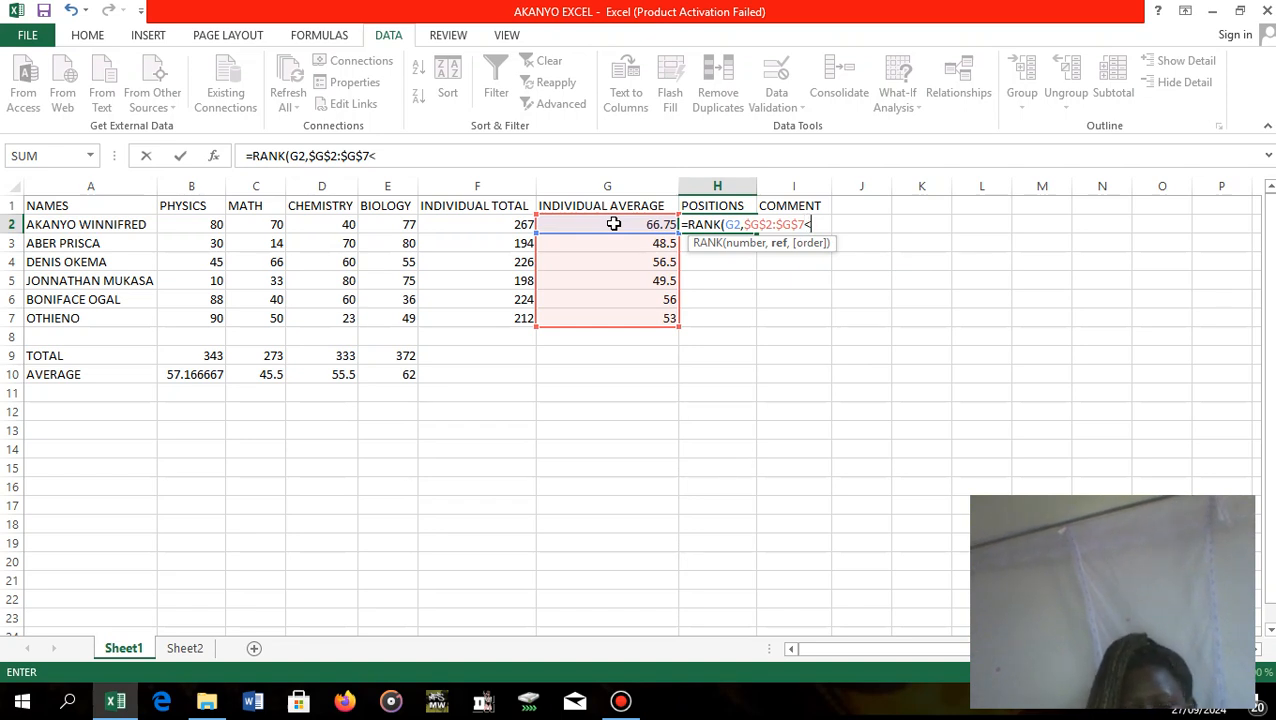
pyautogui.press('BackSpace')
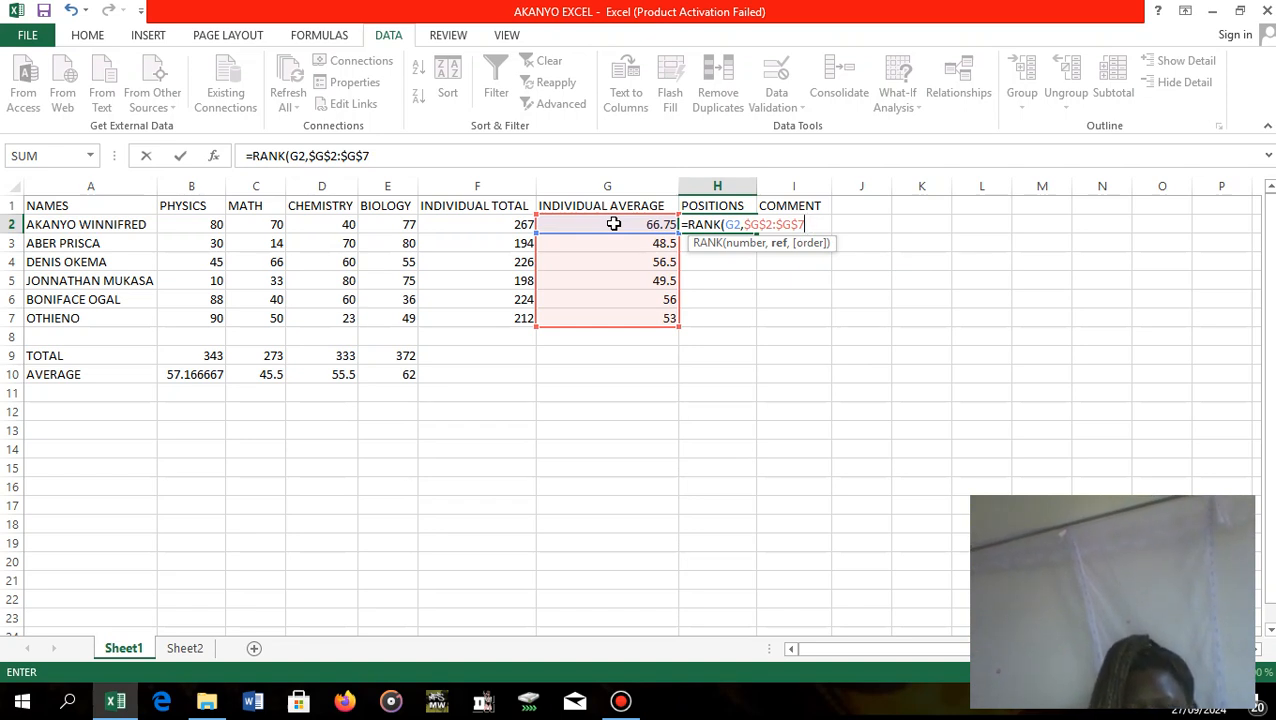
# Complete the H2 RANK formula with order 0 for descending, and fill it down to H7 for the remaining students.
pyautogui.write(',')
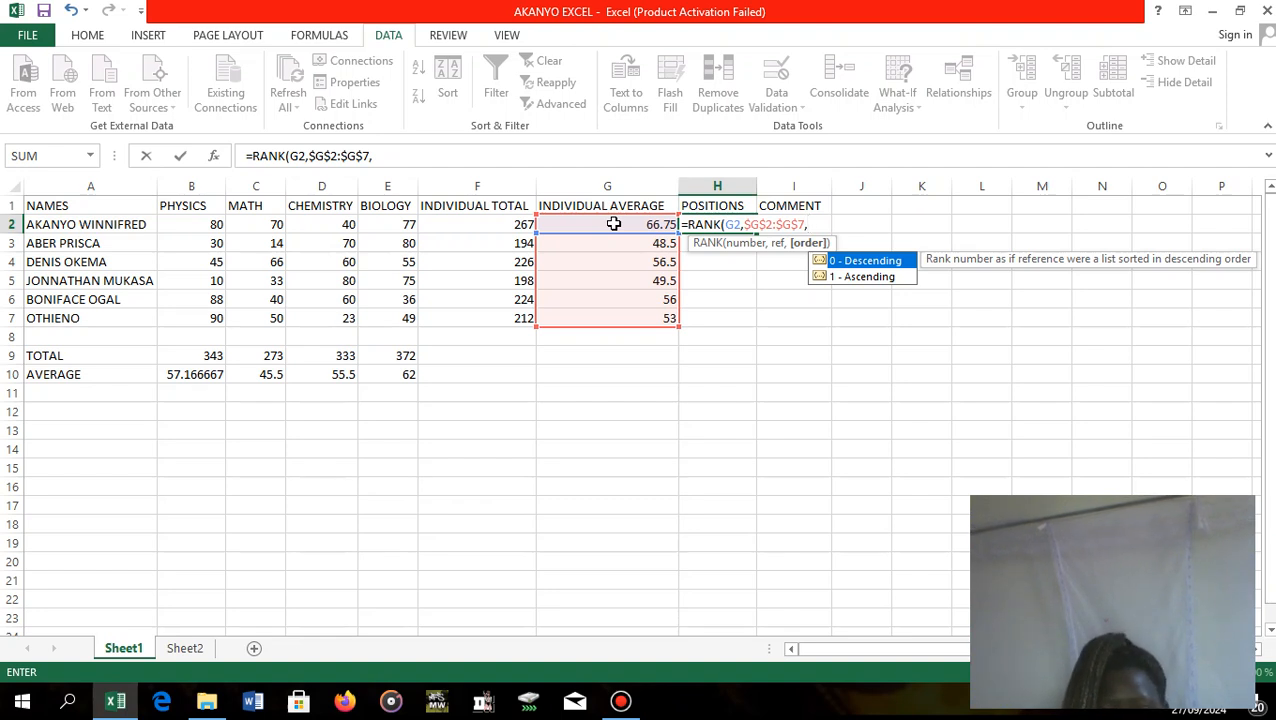
pyautogui.write('0')
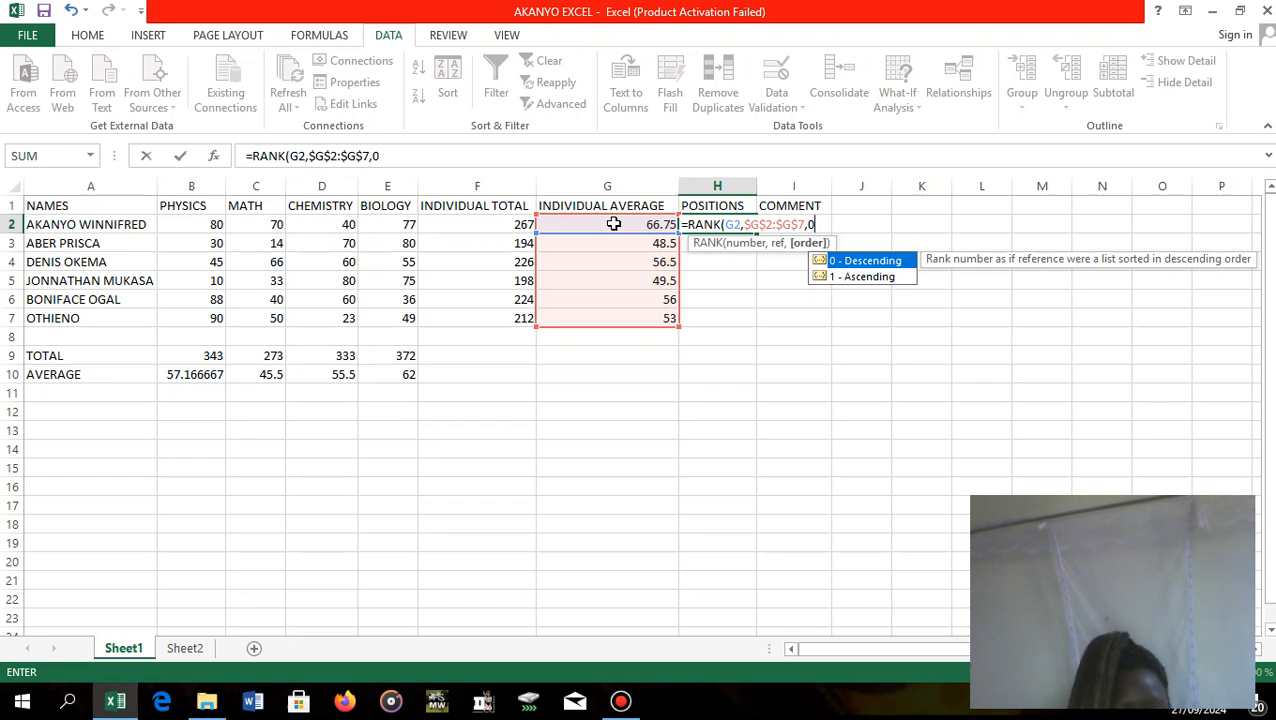
pyautogui.write(')')
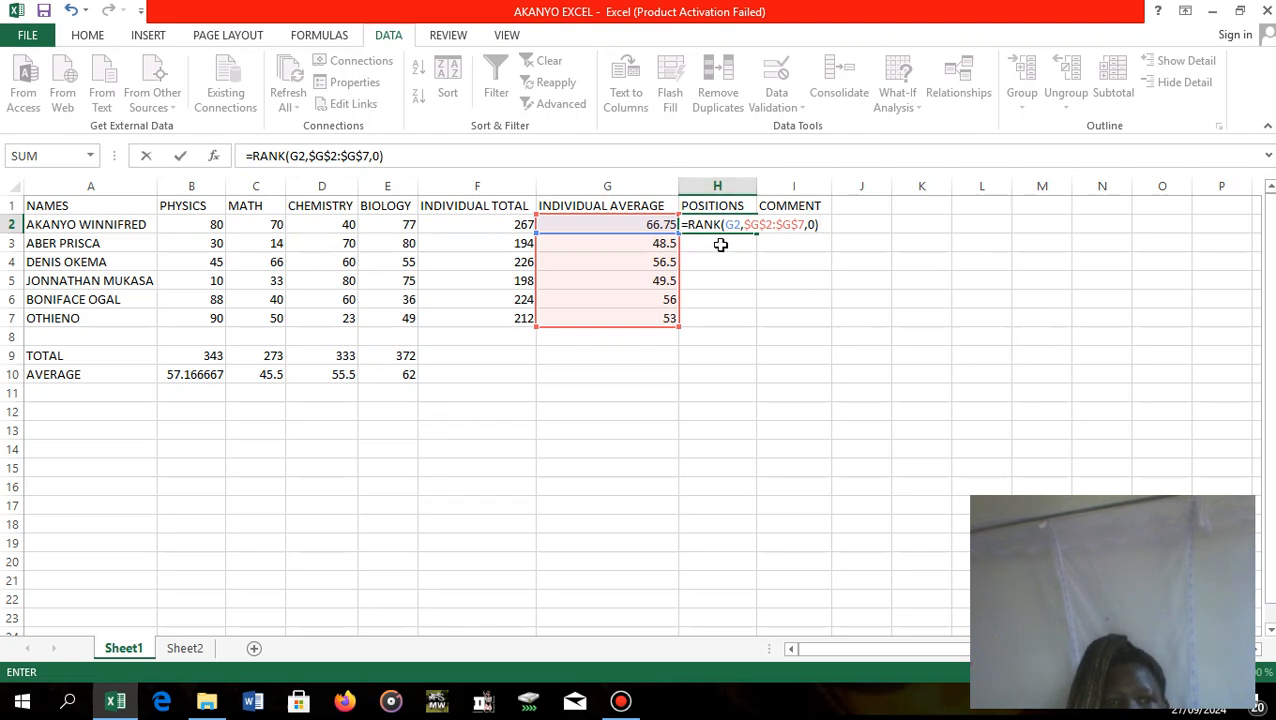
pyautogui.click(720, 244)
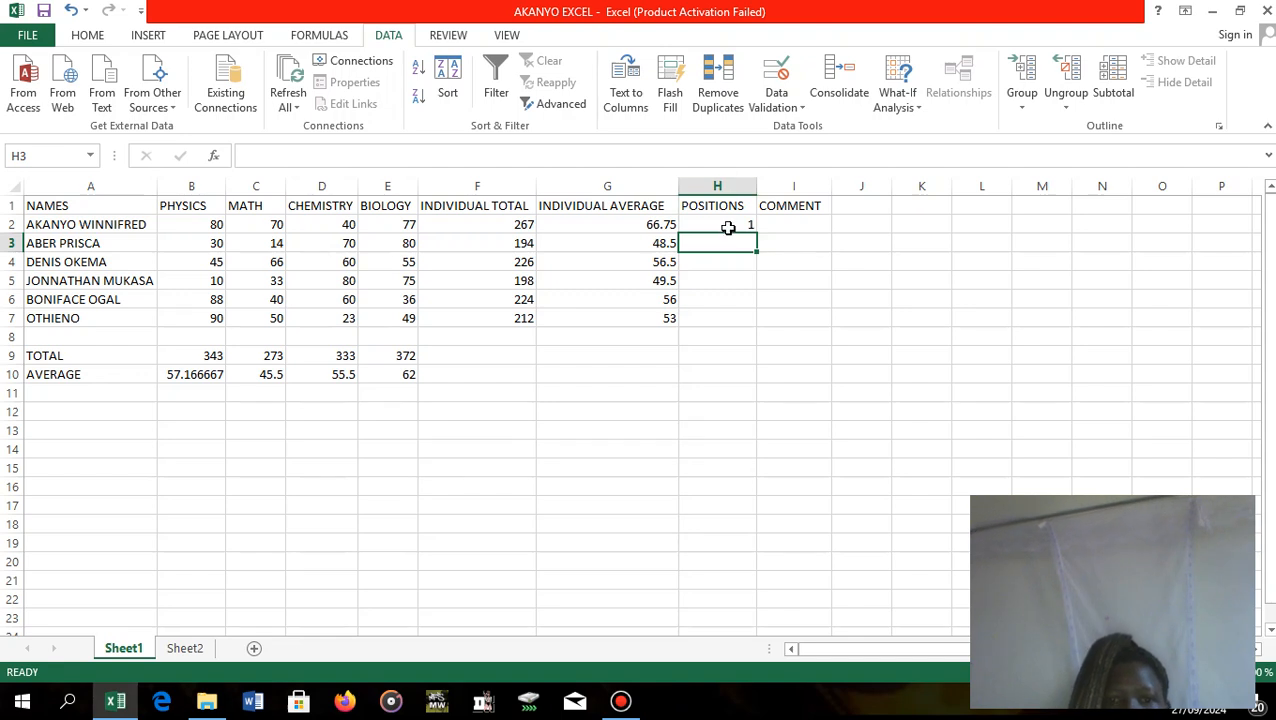
pyautogui.click(728, 224)
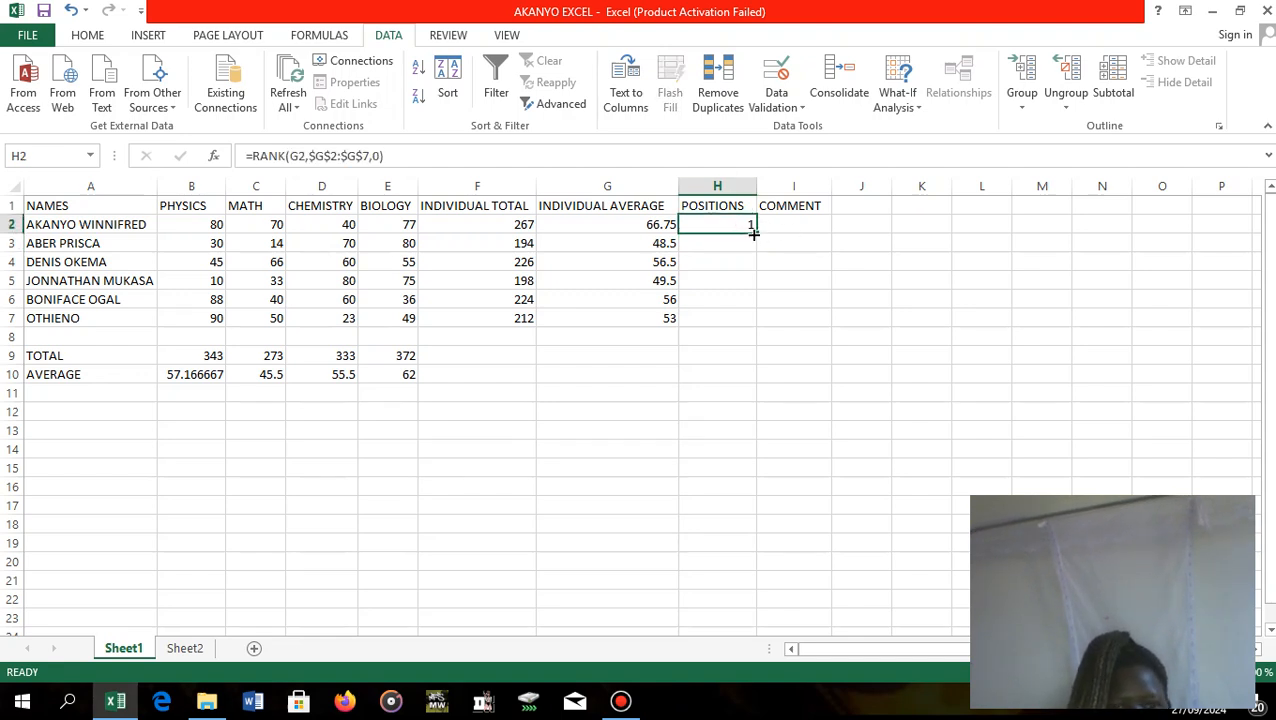
pyautogui.moveTo(754, 233); pyautogui.dragTo(755, 324)
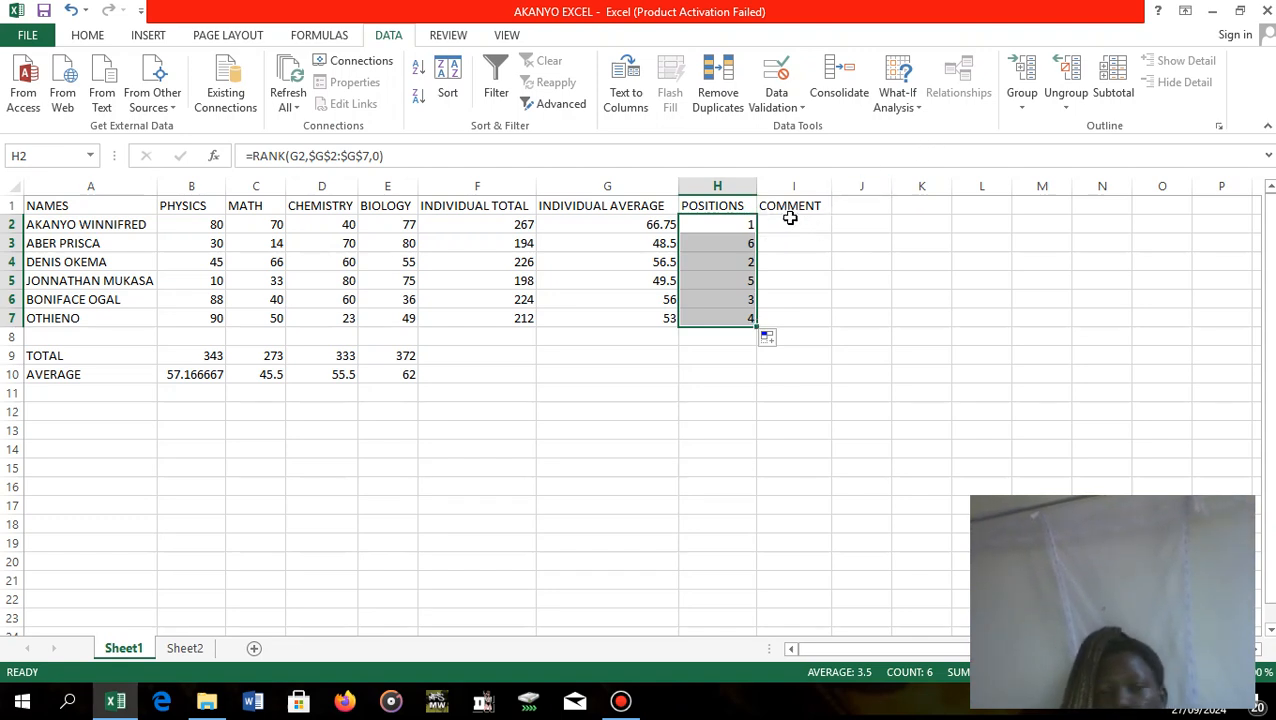
# Begin the first student's COMMENT formula in I2 with an IF test for an individual average above 70, =IF(G2>70,.
pyautogui.click(790, 219)
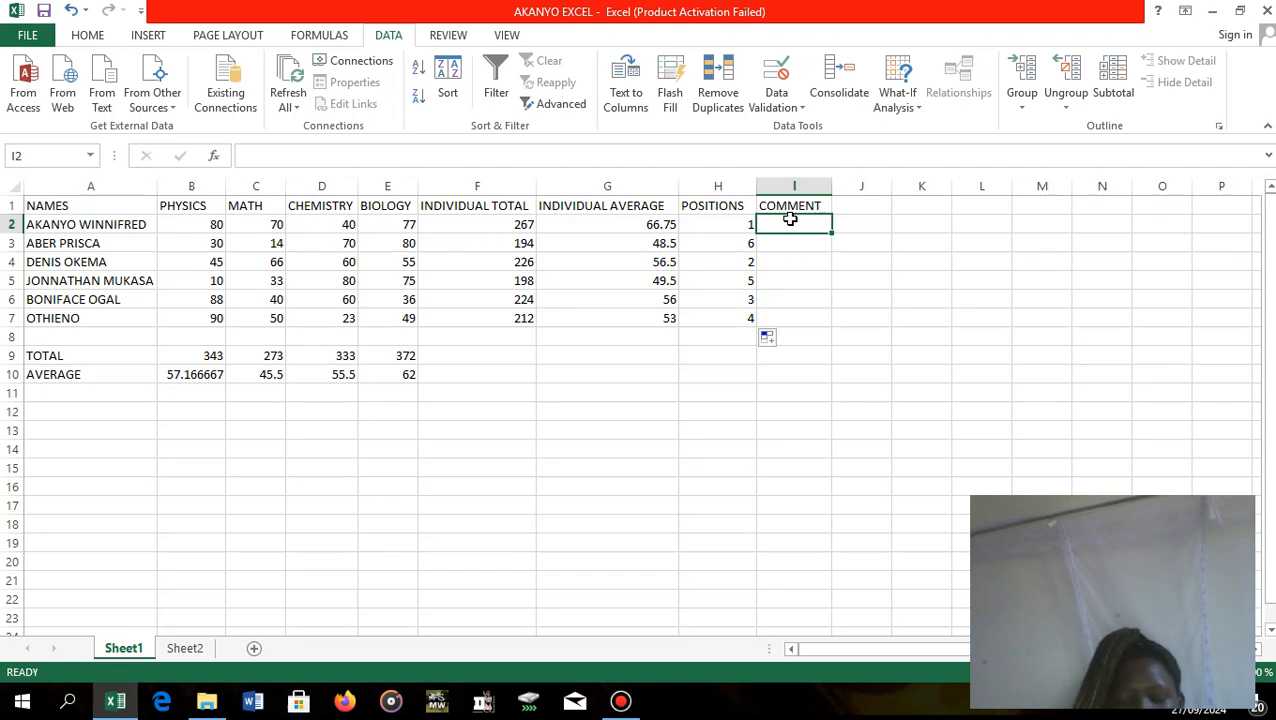
pyautogui.write('+')
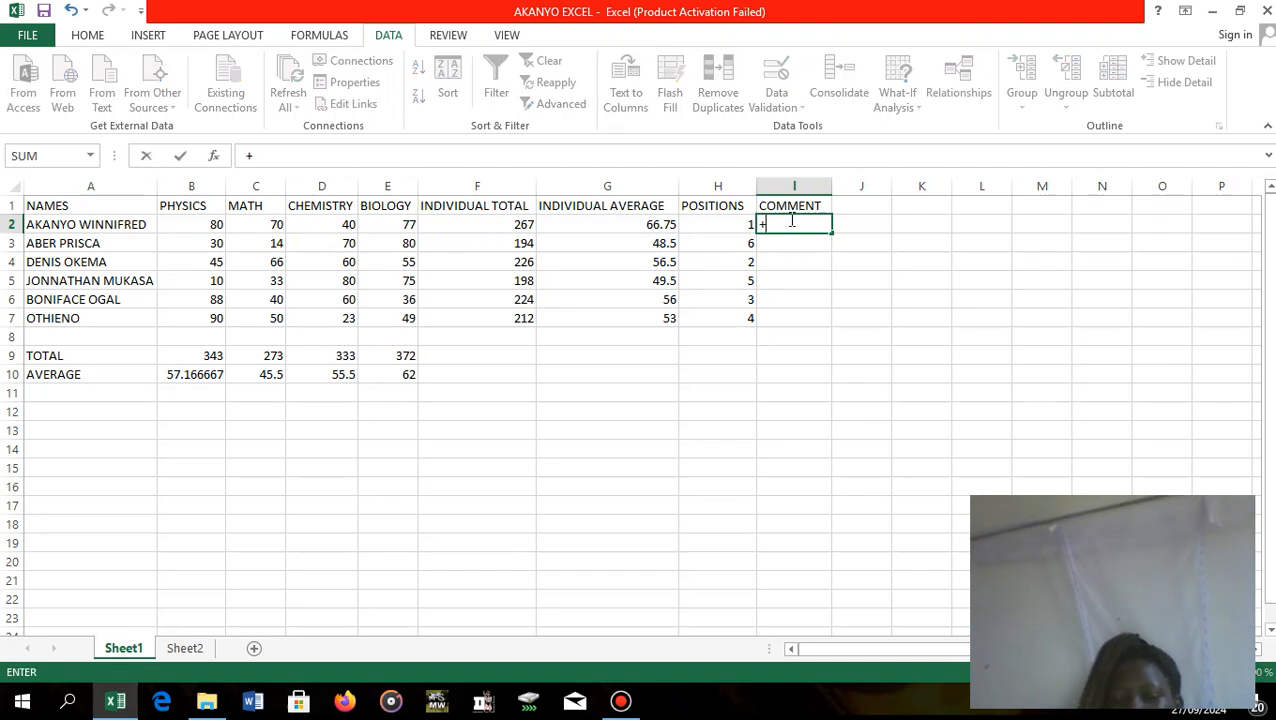
pyautogui.press('BackSpace')
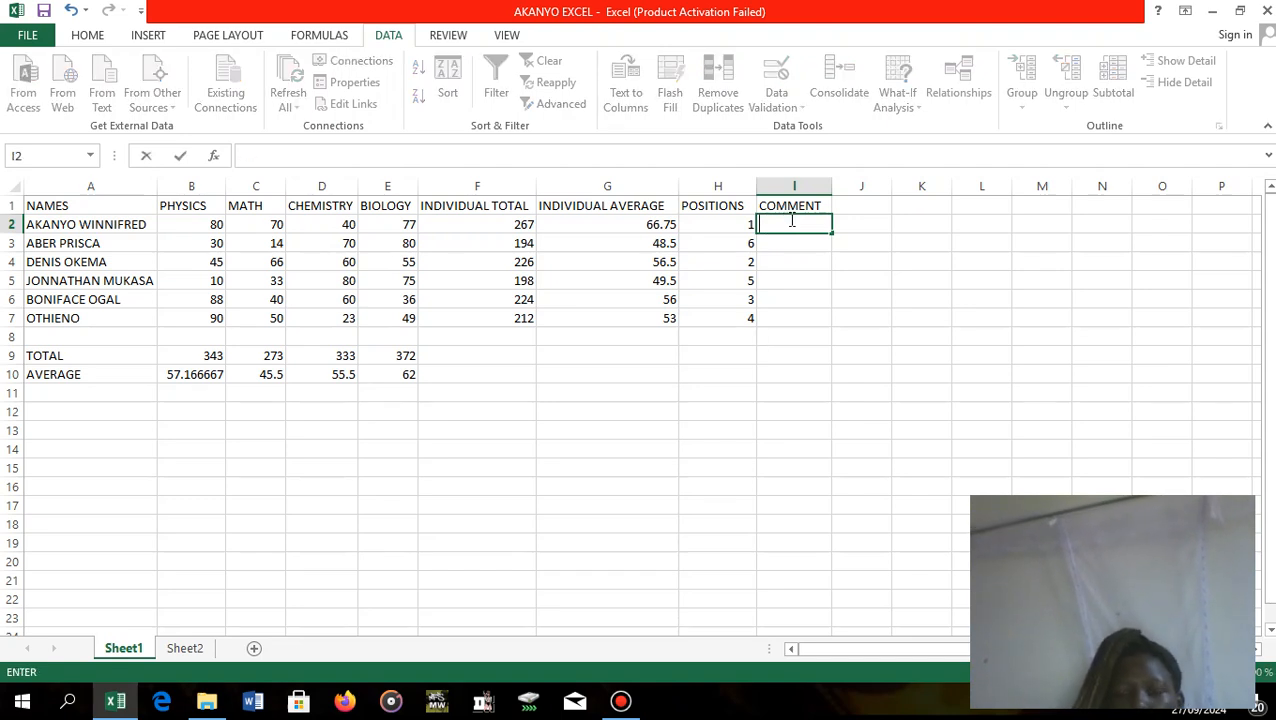
pyautogui.write('=')
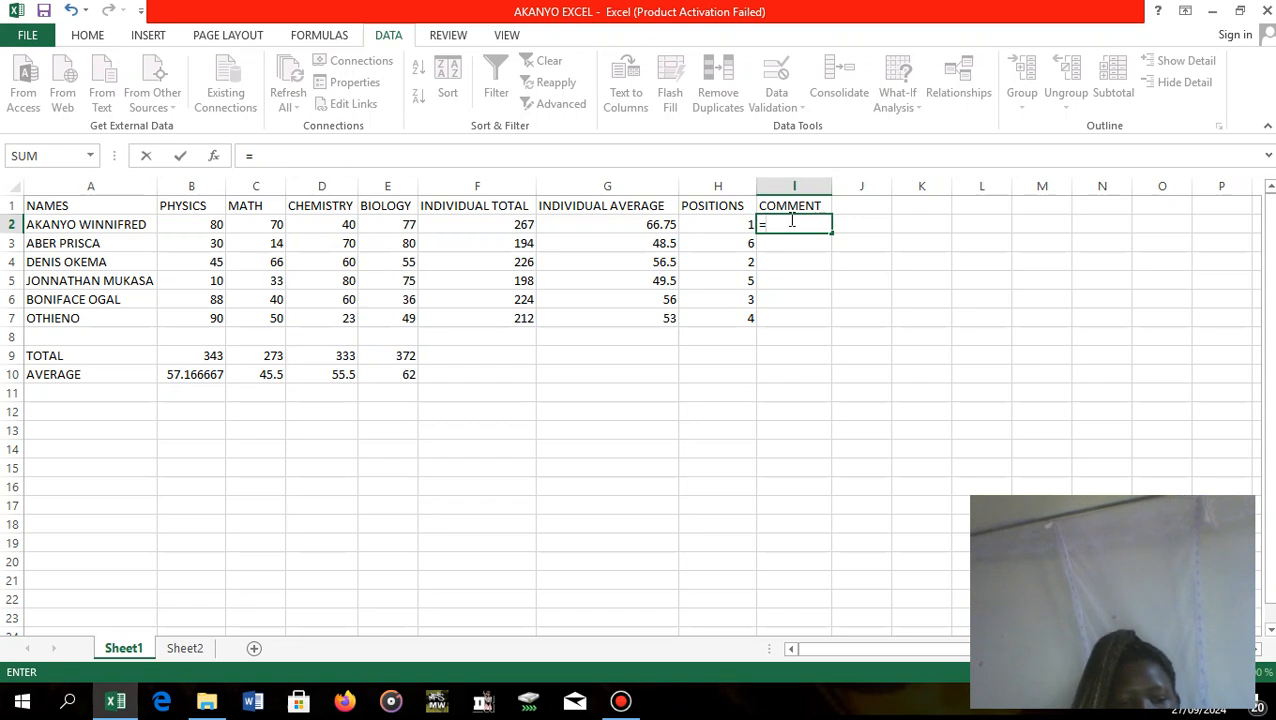
pyautogui.write('IF')
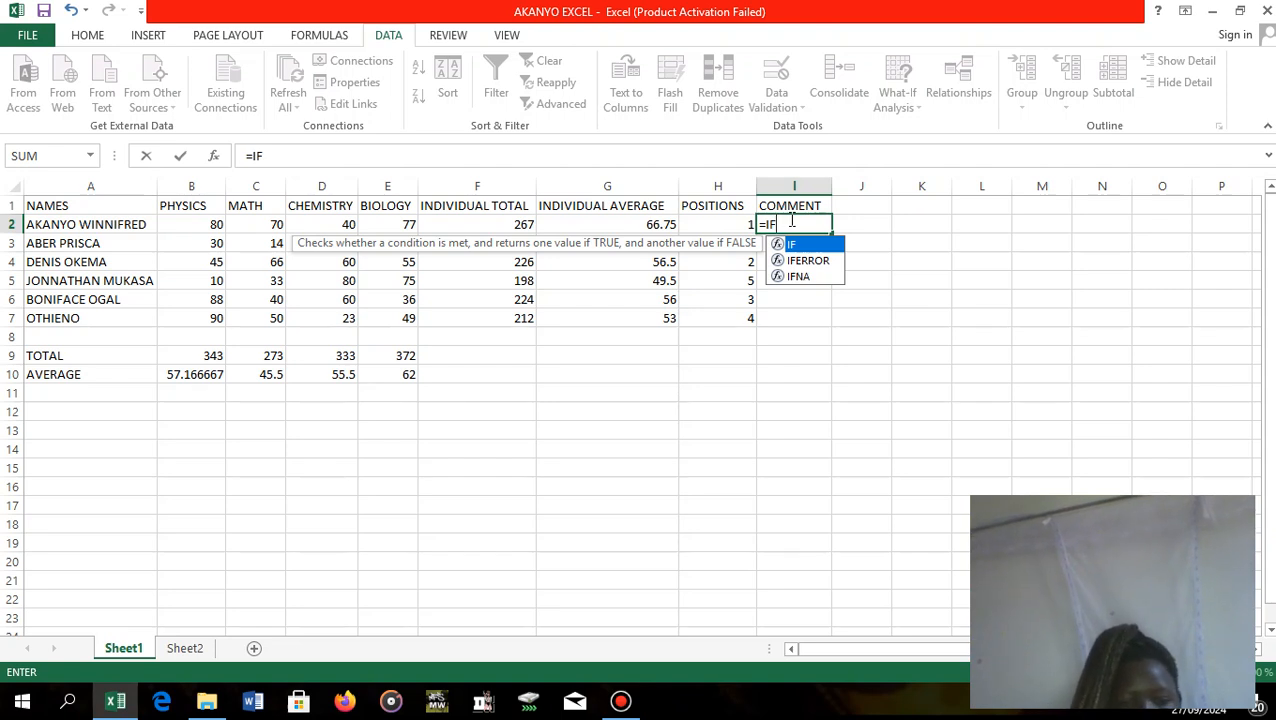
pyautogui.write('(')
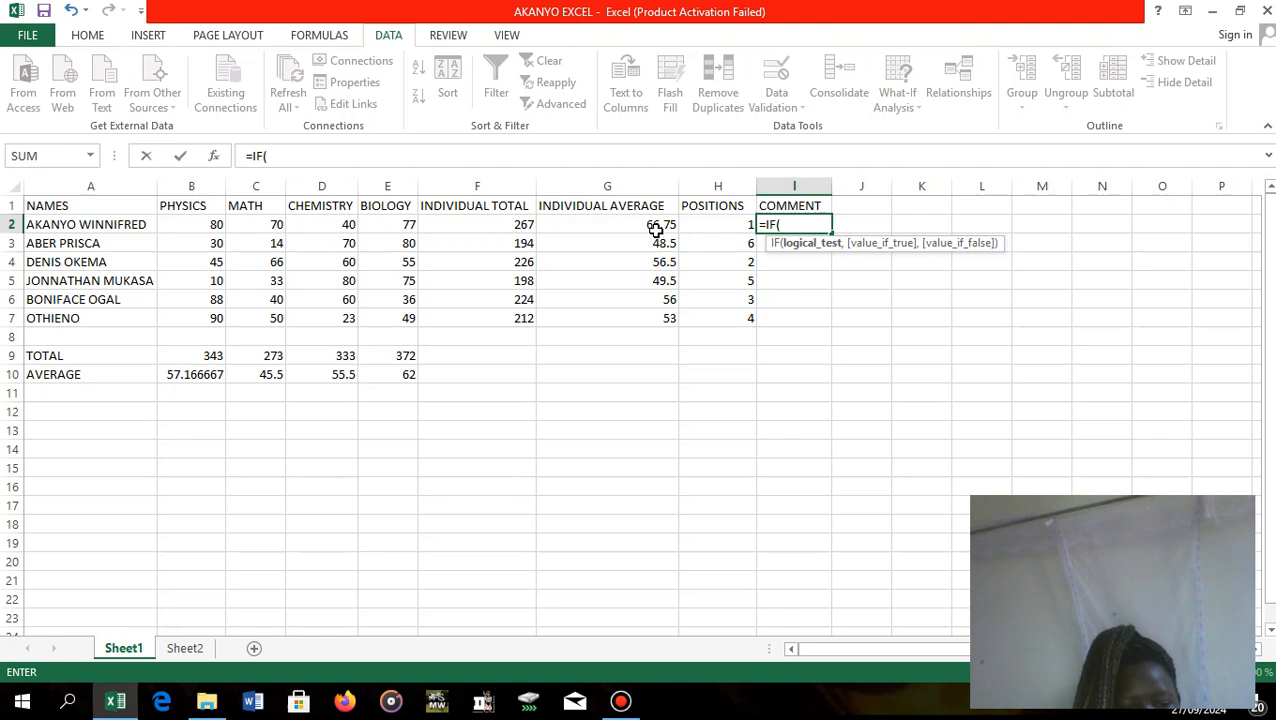
pyautogui.write('G')
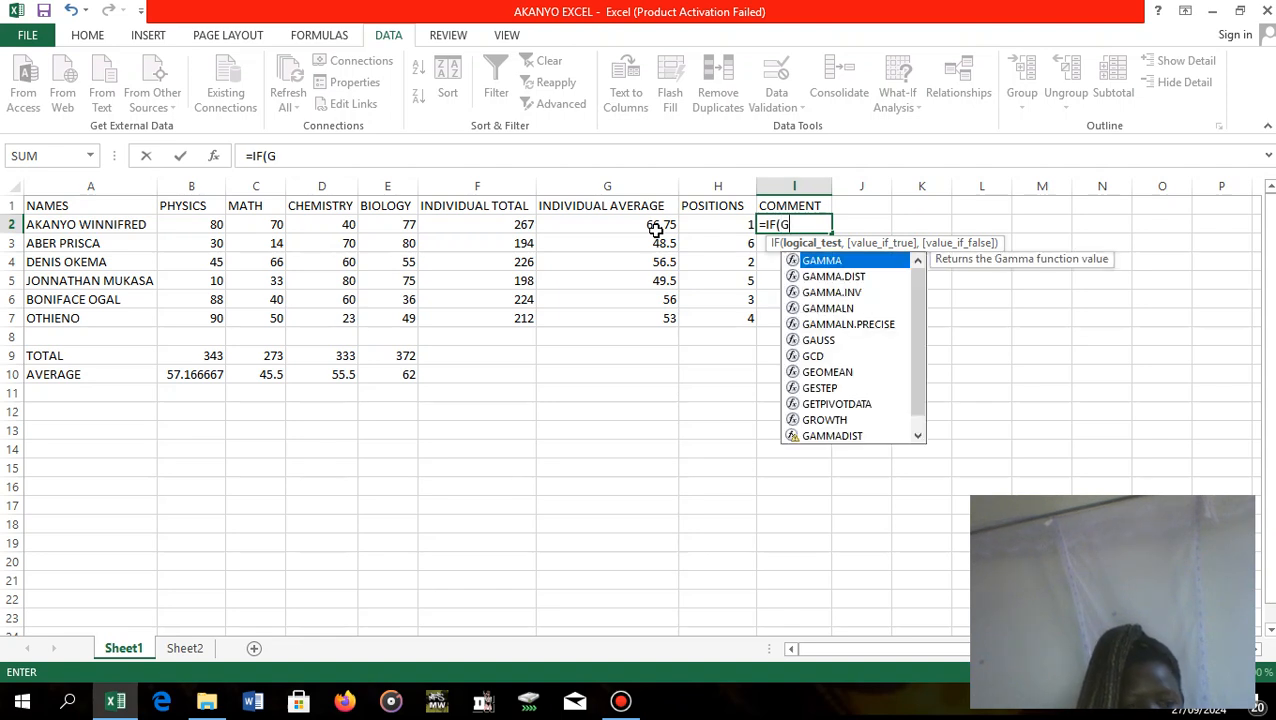
pyautogui.write('2')
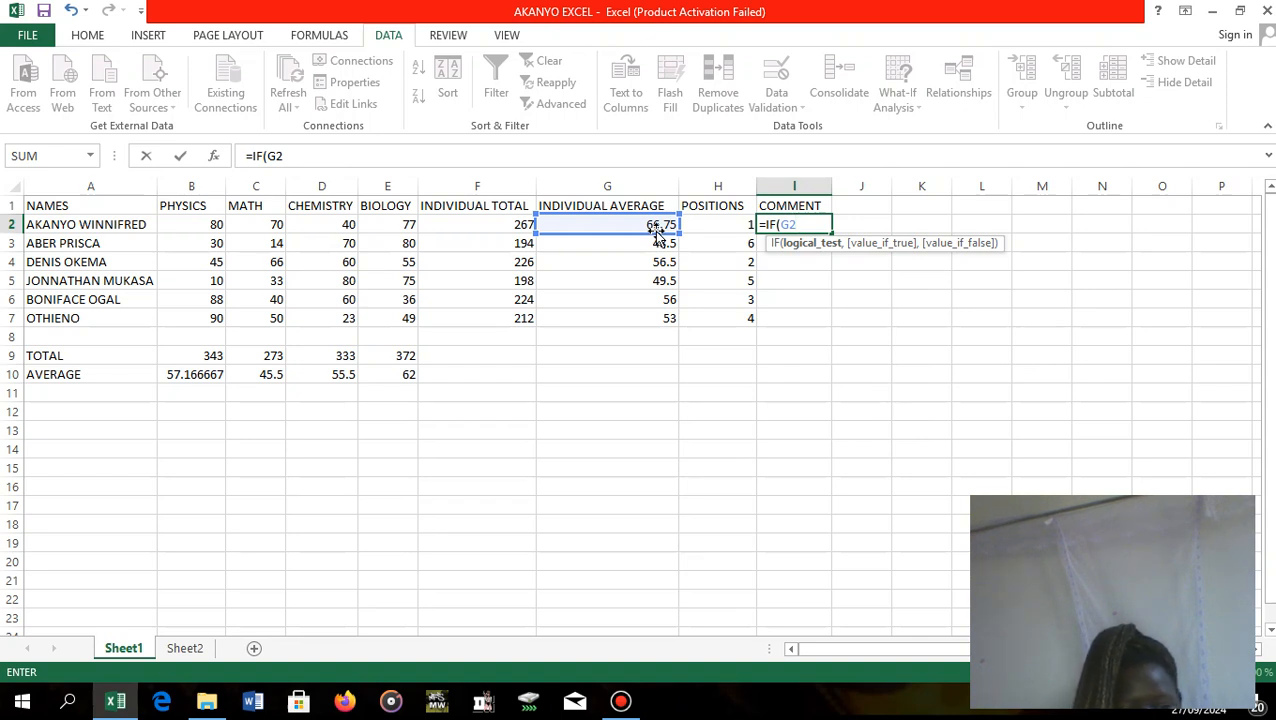
pyautogui.write('>')
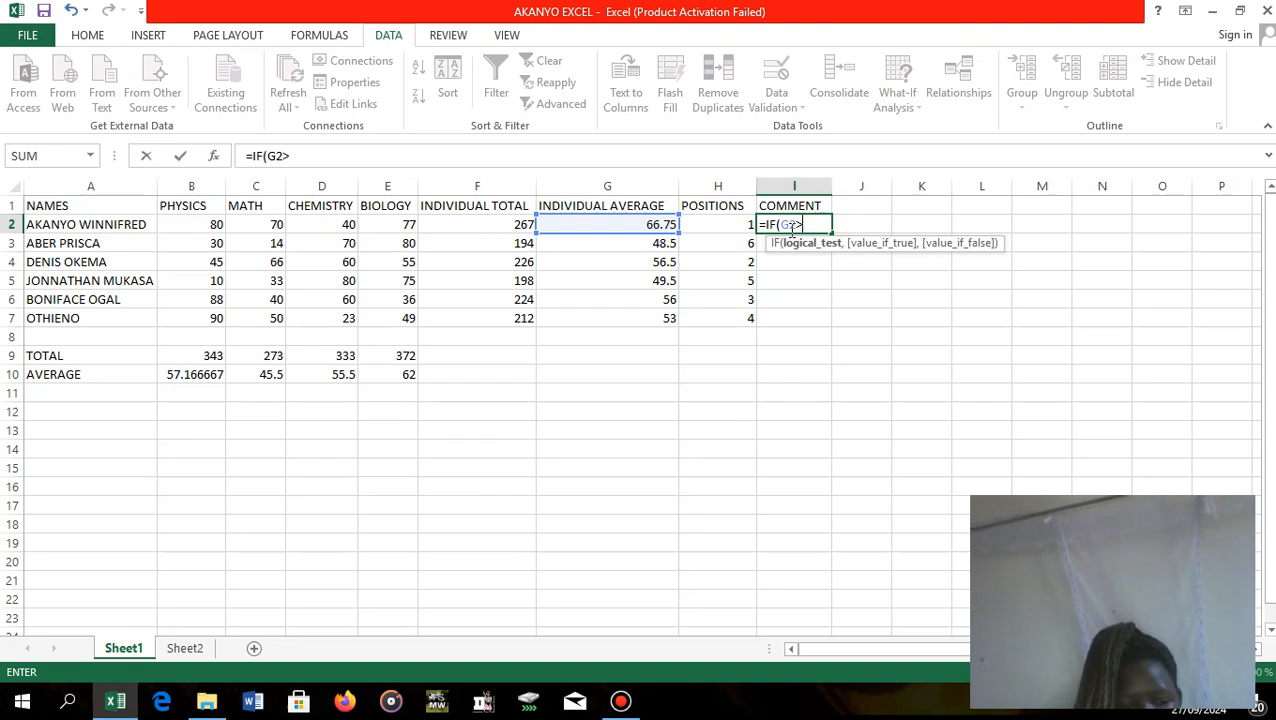
pyautogui.write('7')
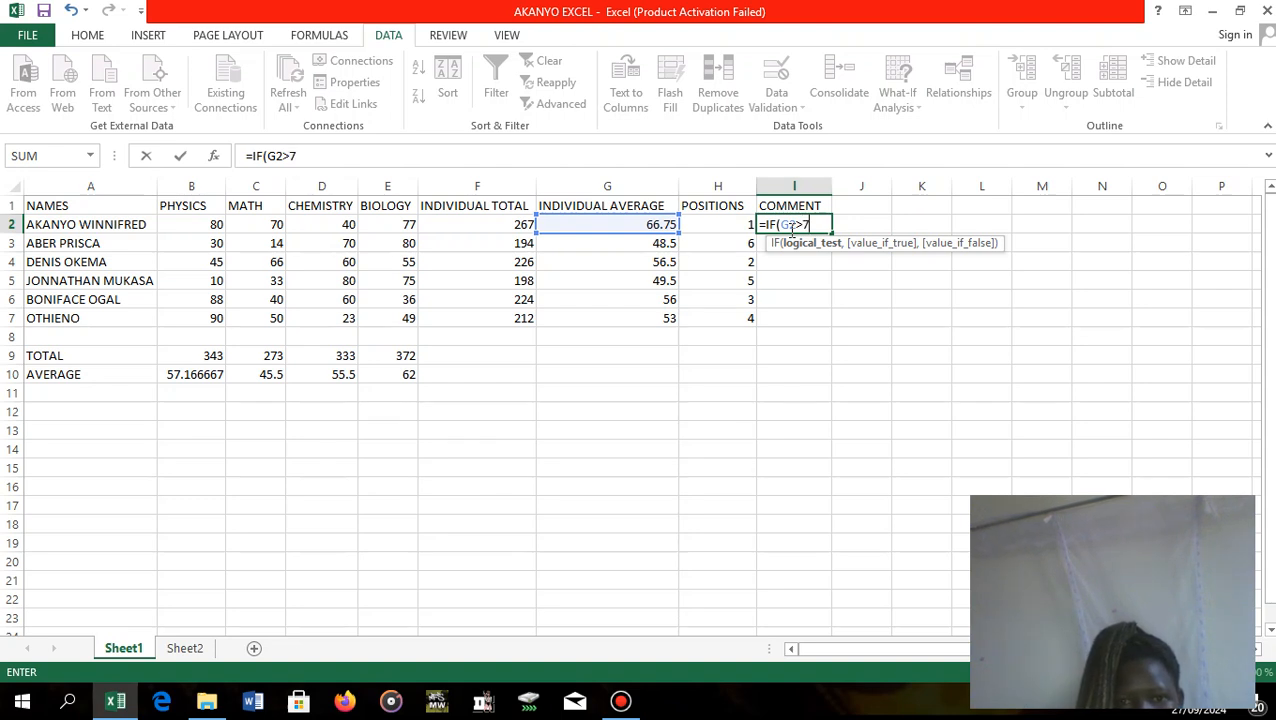
pyautogui.write('0')
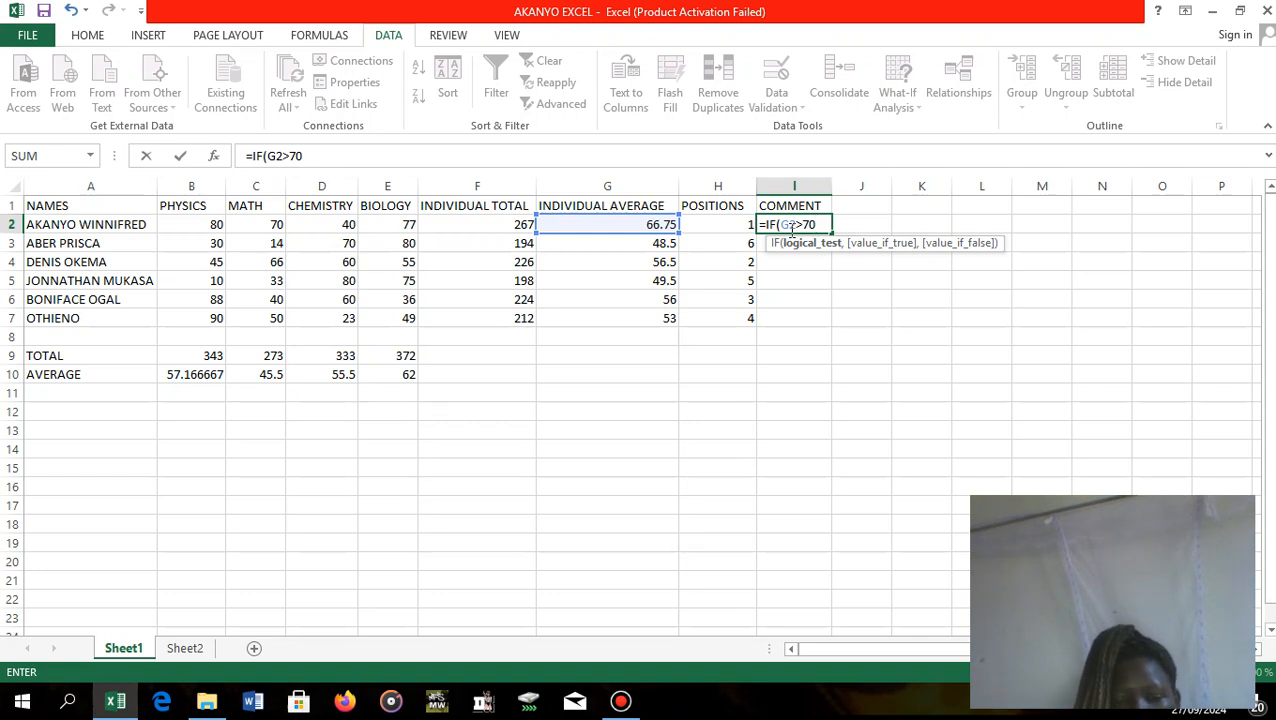
pyautogui.write(',')
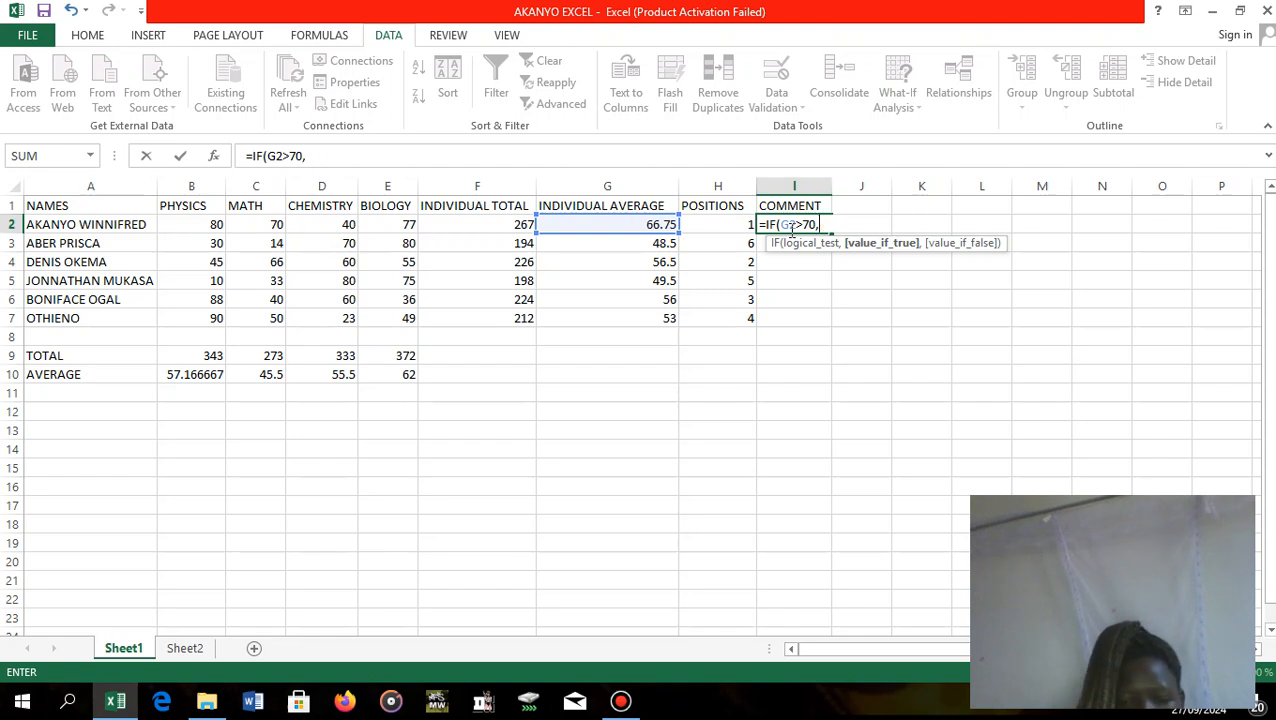
# Add "VGOOD" as the value if true in the I2 IF formula, followed by a comma.
pyautogui.write('"')
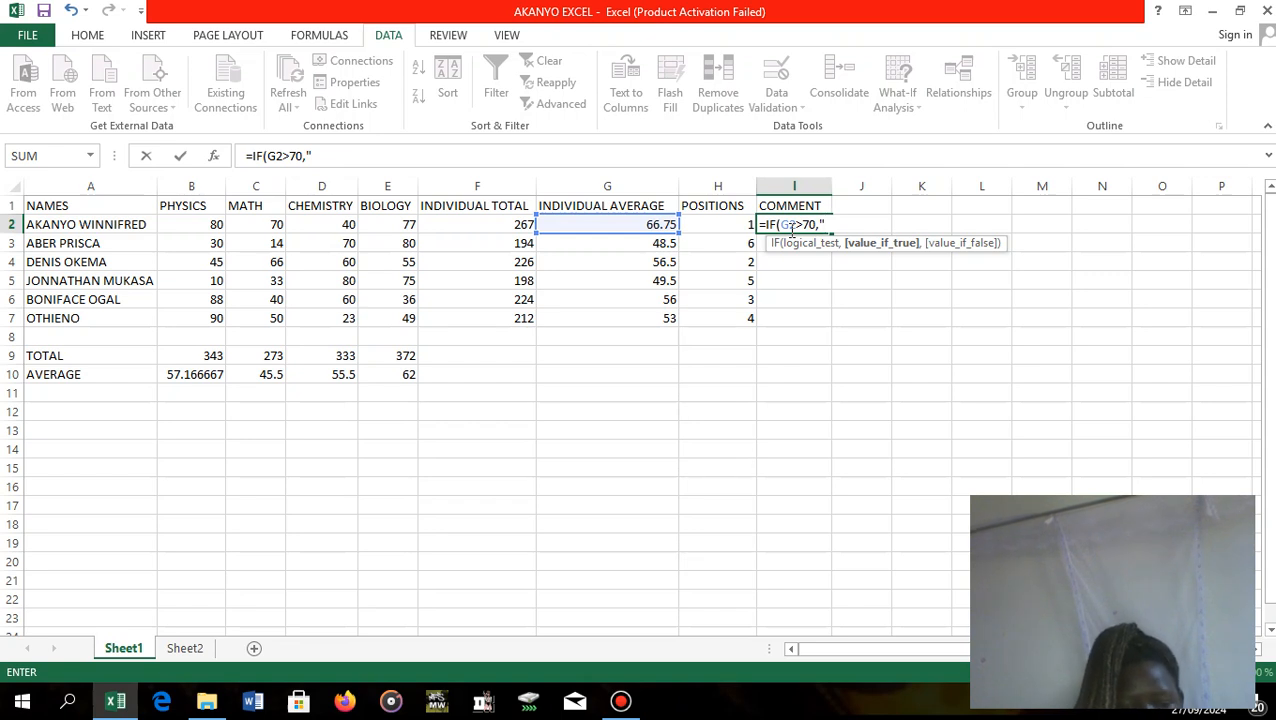
pyautogui.write('V')
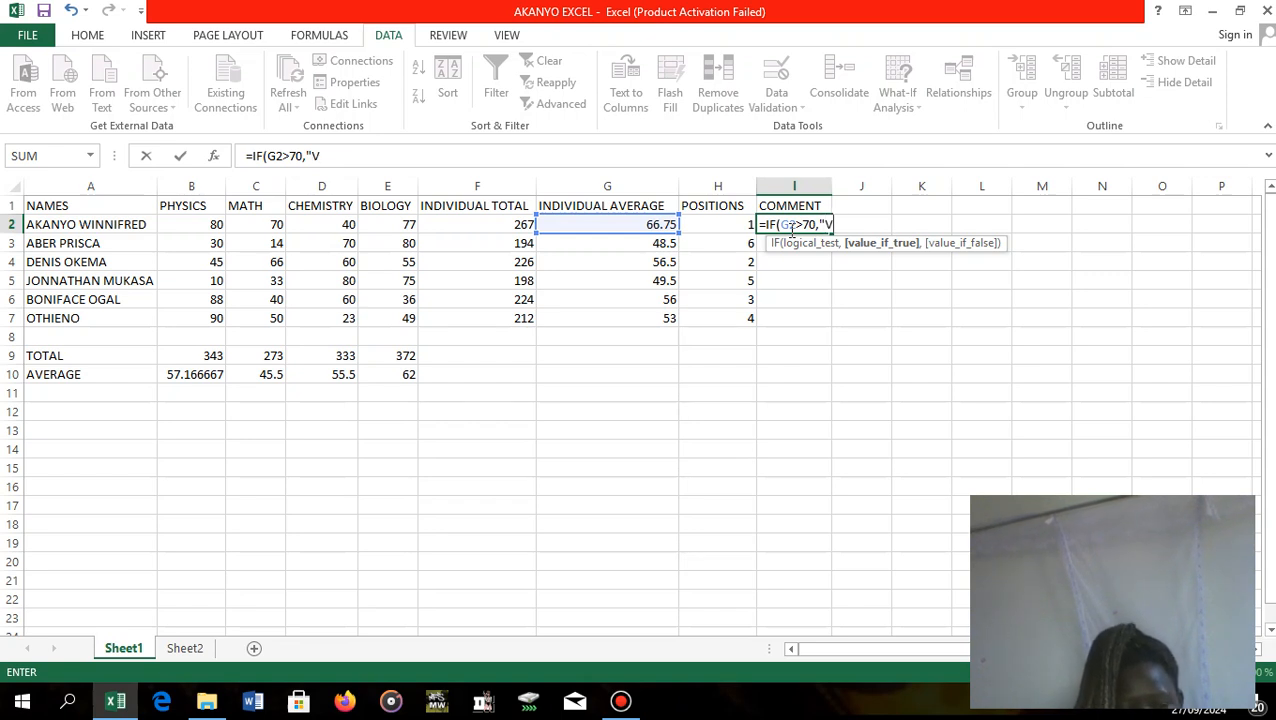
pyautogui.write('GOO')
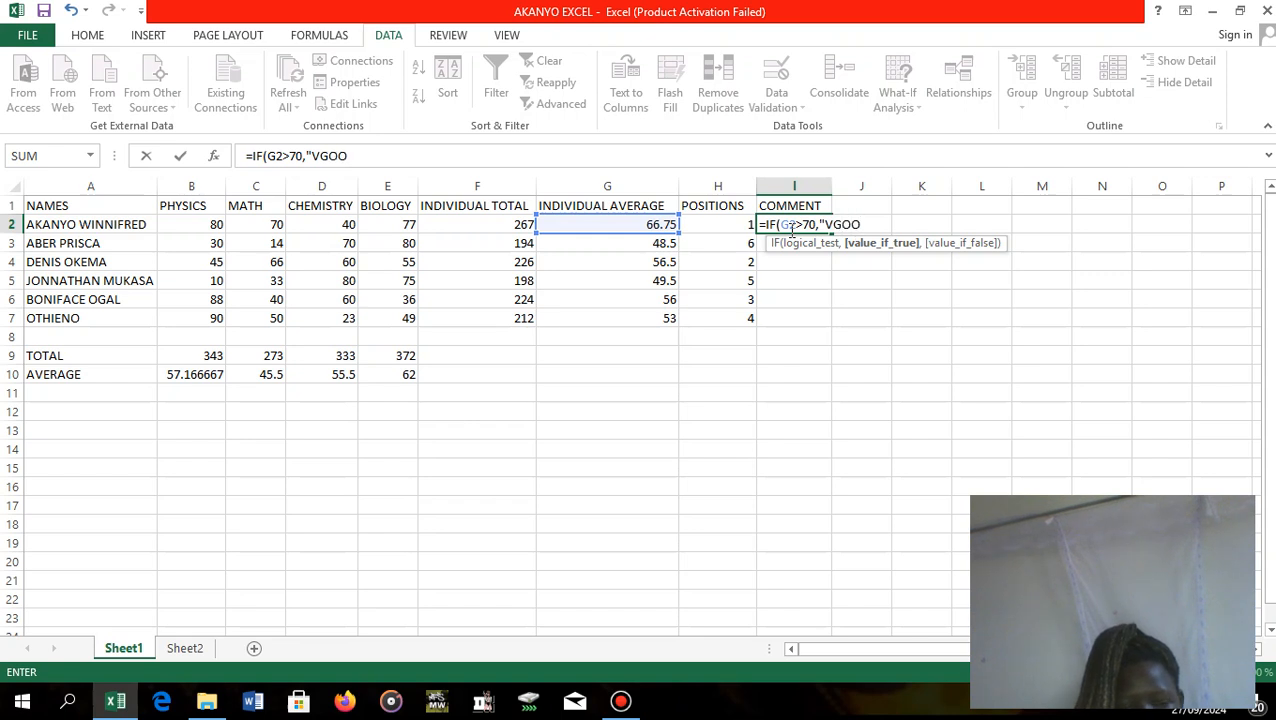
pyautogui.write('D')
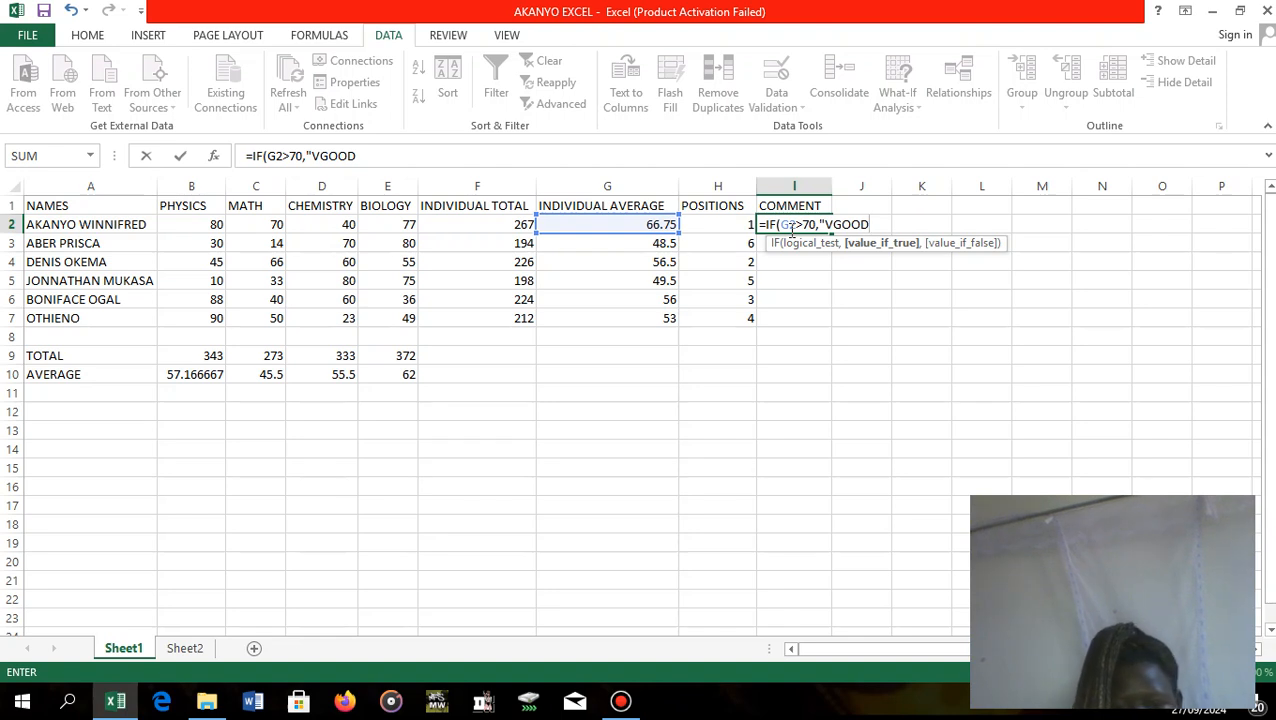
pyautogui.write('"')
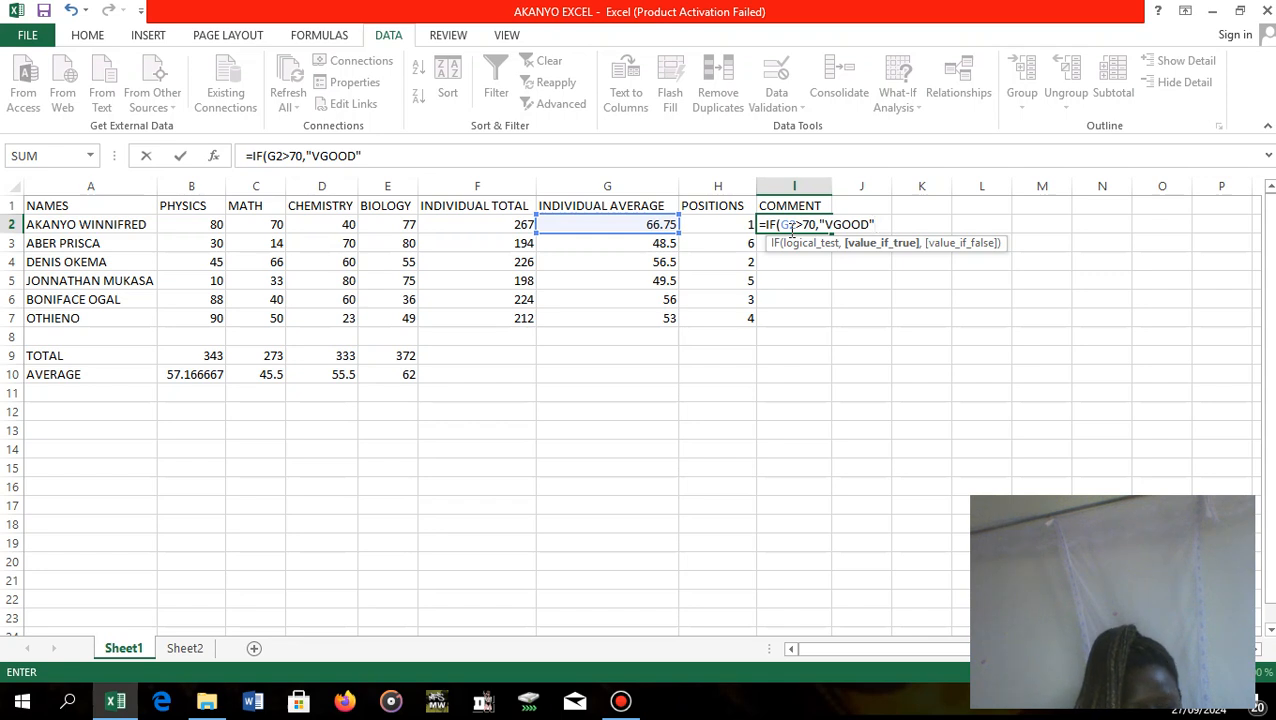
pyautogui.write(',')
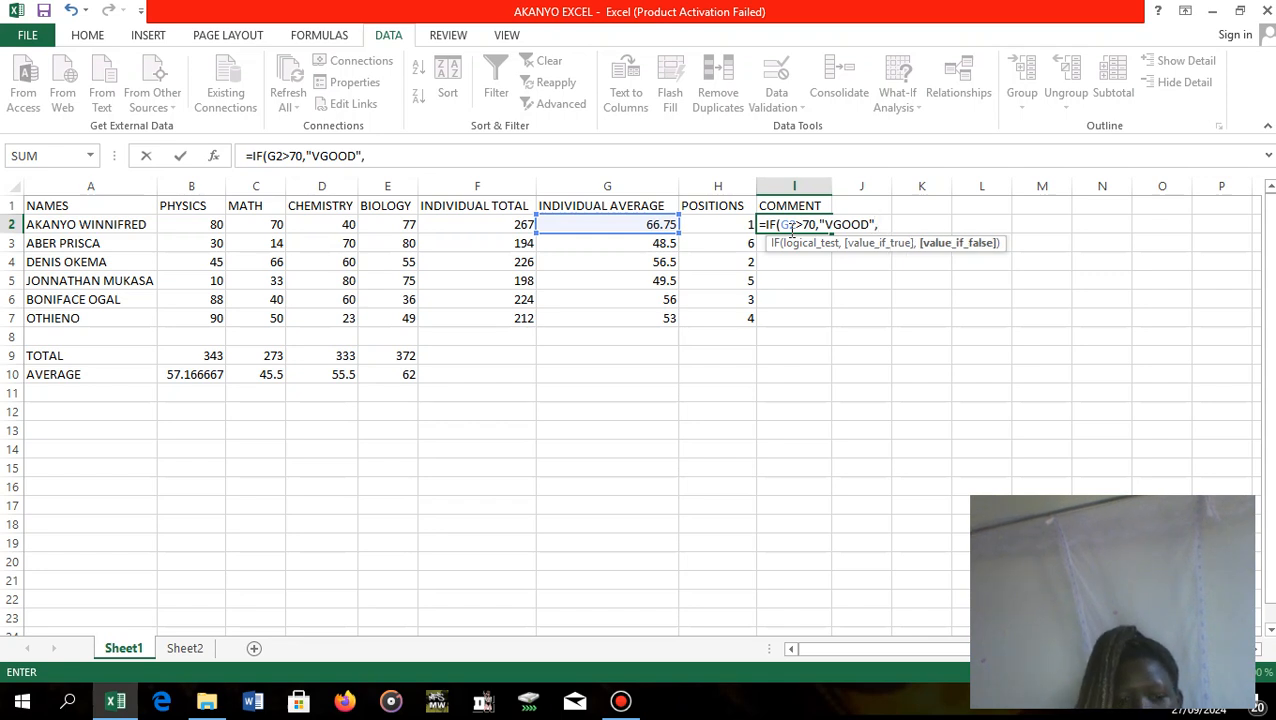
pyautogui.write('IF')
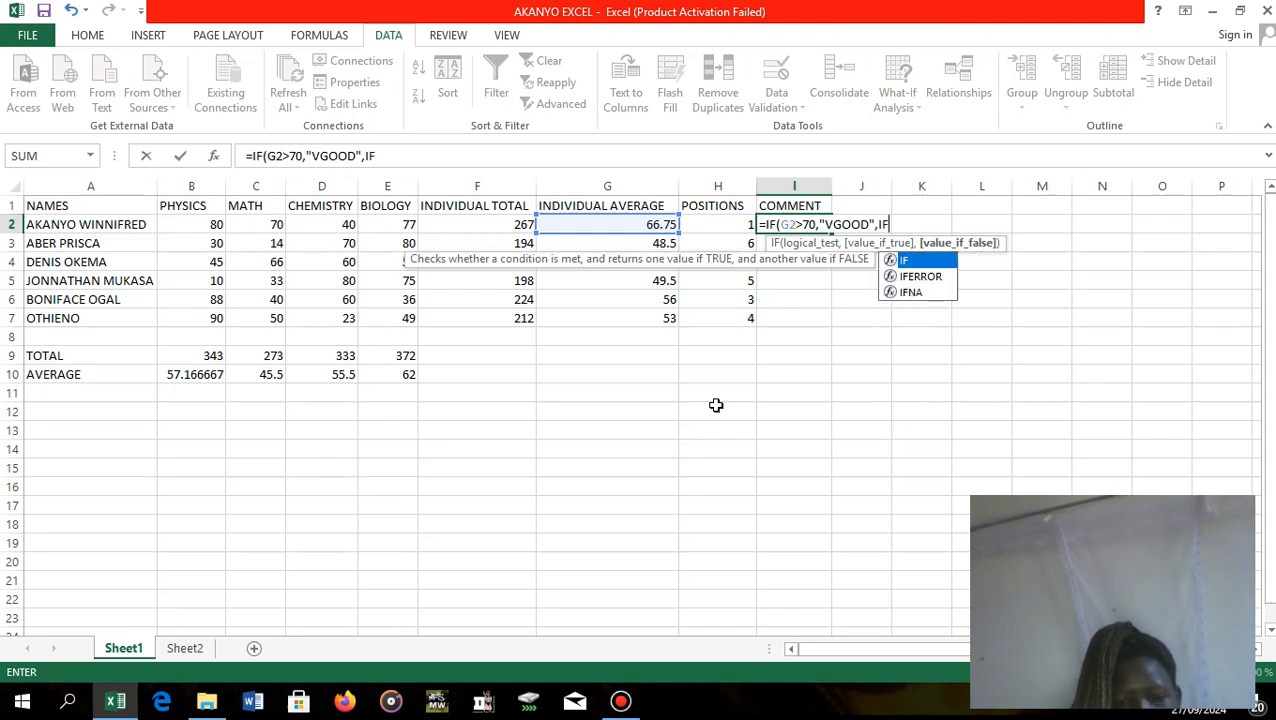
pyautogui.write('(')
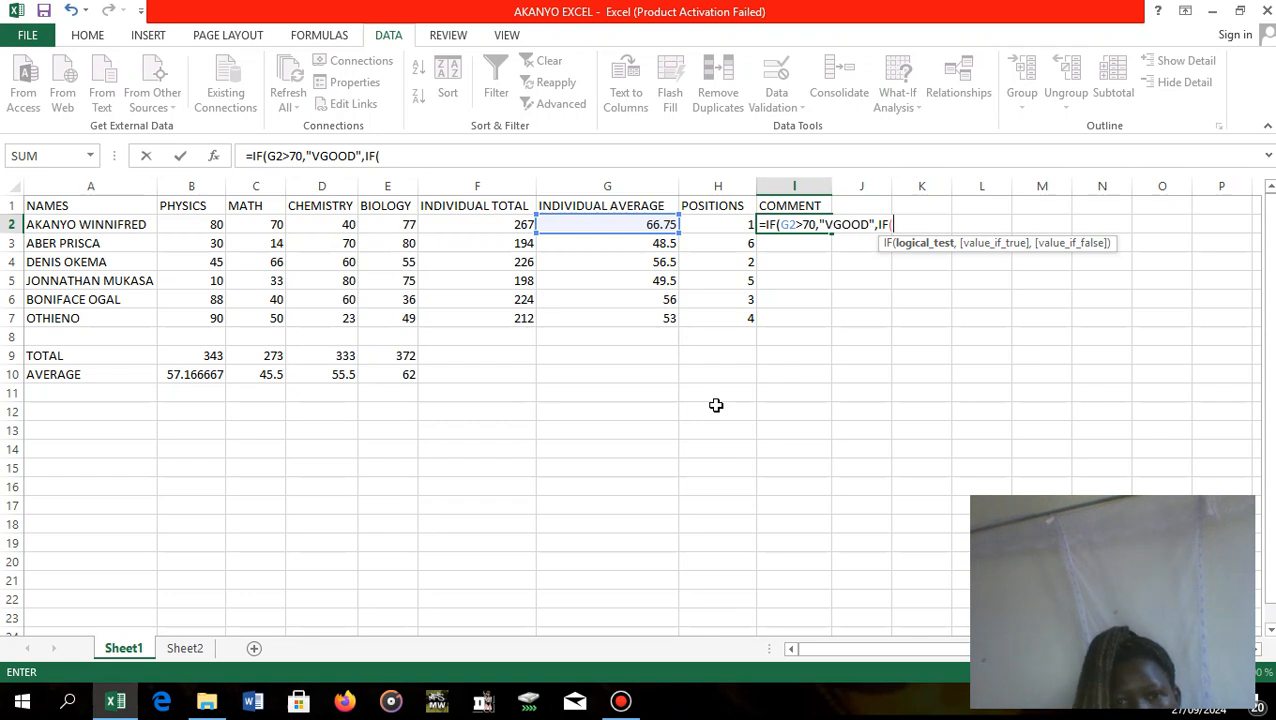
# Nest a second IF in the I2 formula as its value if false, testing G2>50, written as IF(G2>50,.
pyautogui.write('G')
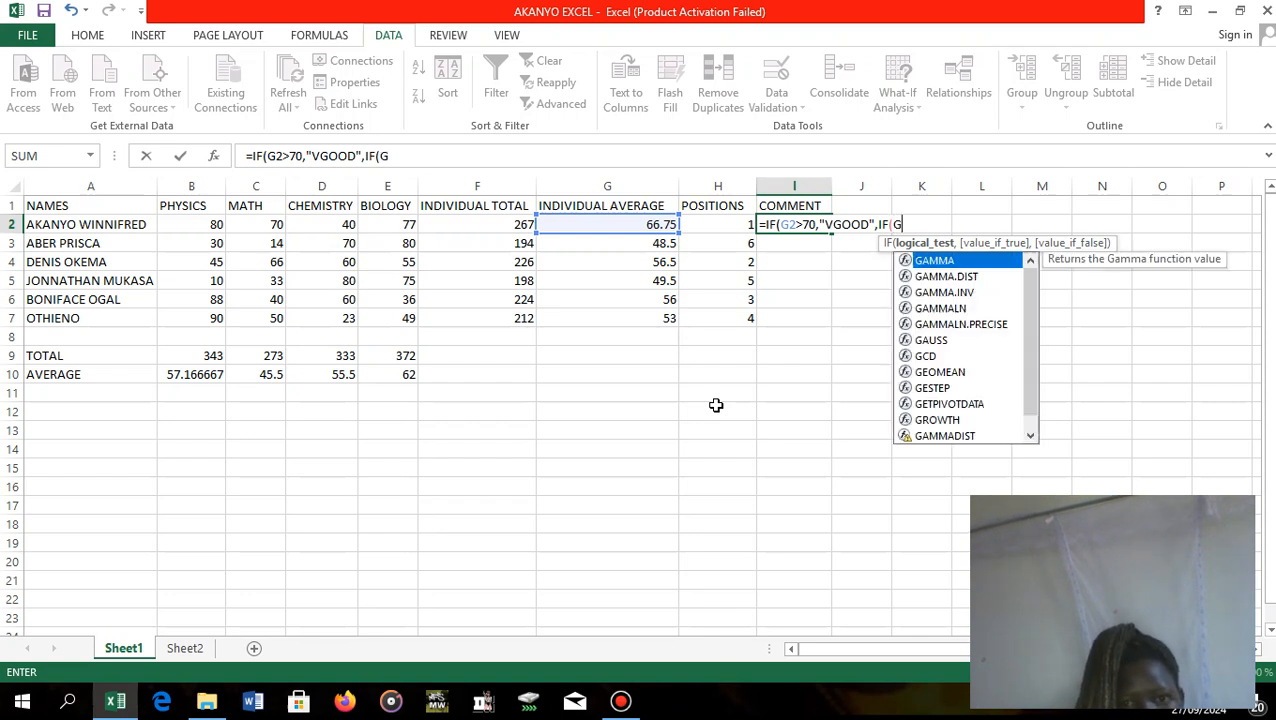
pyautogui.write('2>')
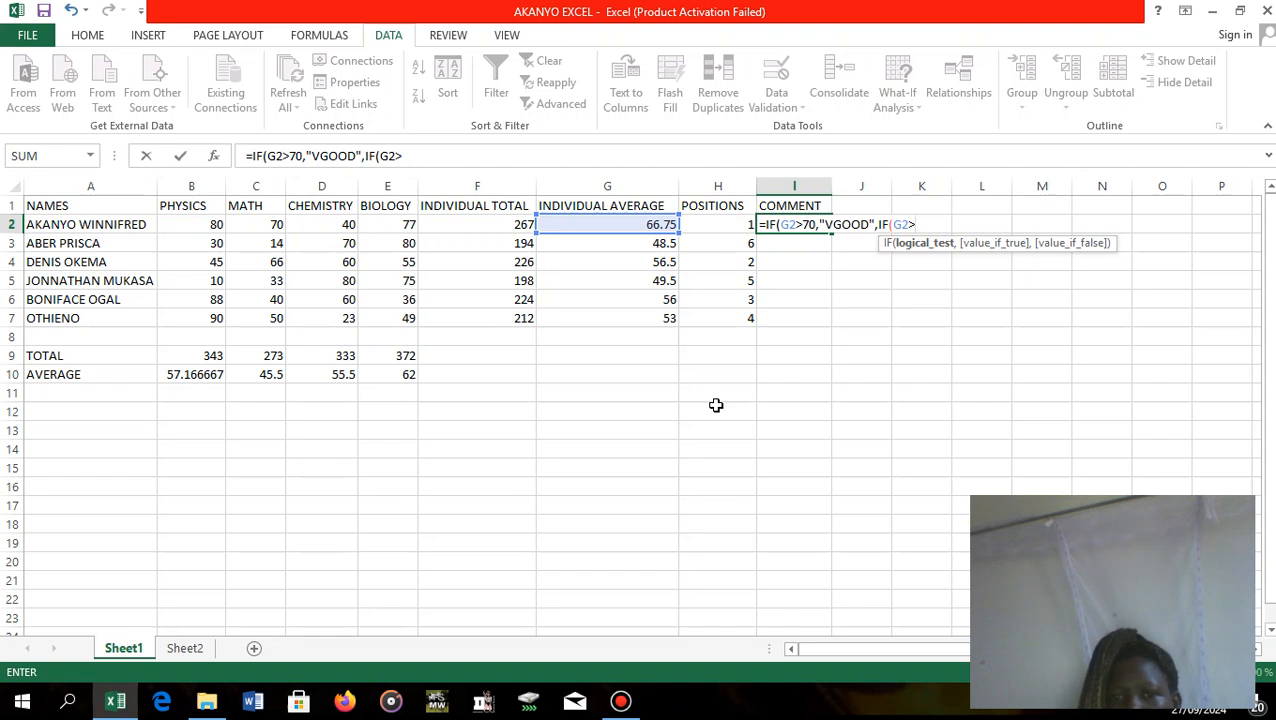
pyautogui.click(716, 405)
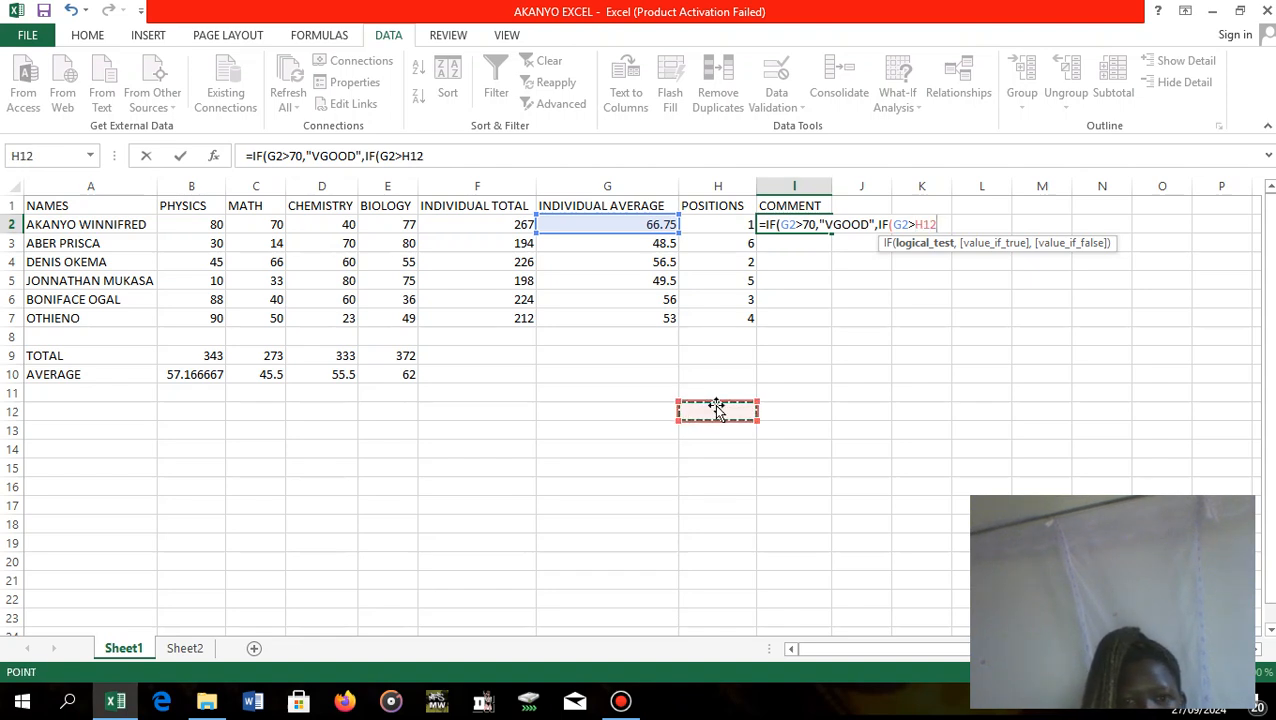
pyautogui.click(940, 224)
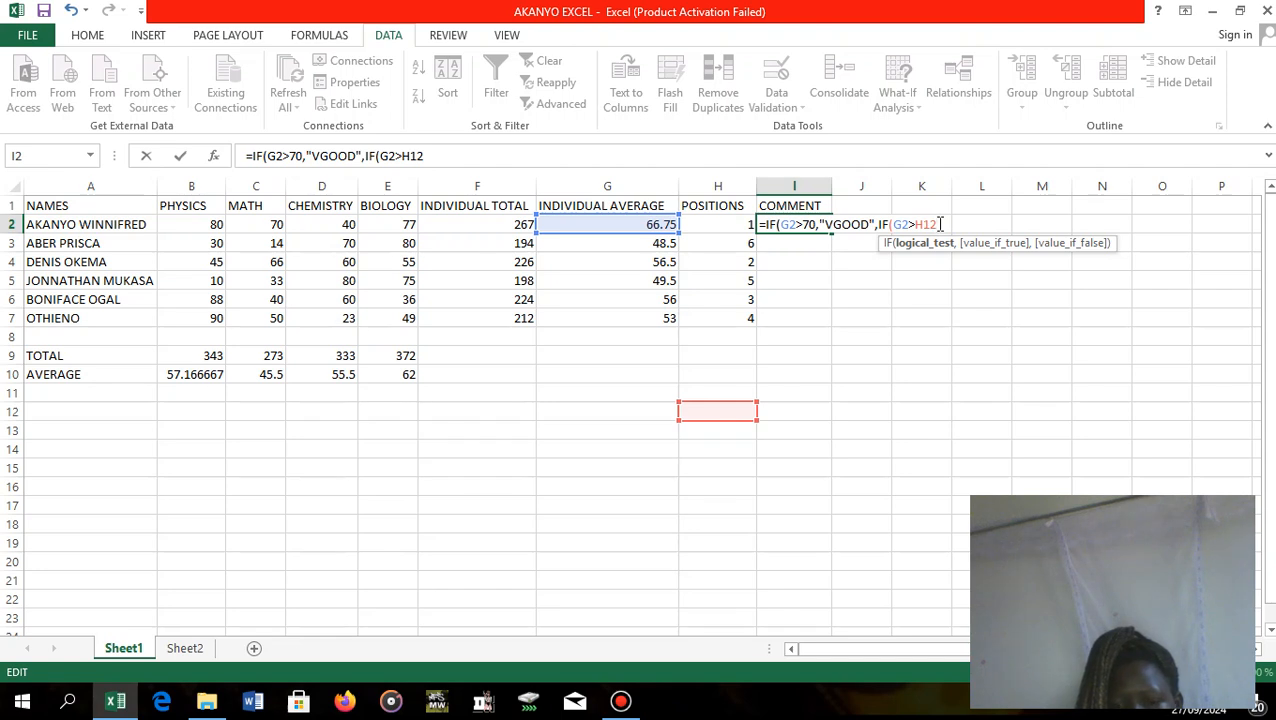
pyautogui.press('BackSpace')
pyautogui.press('BackSpace')
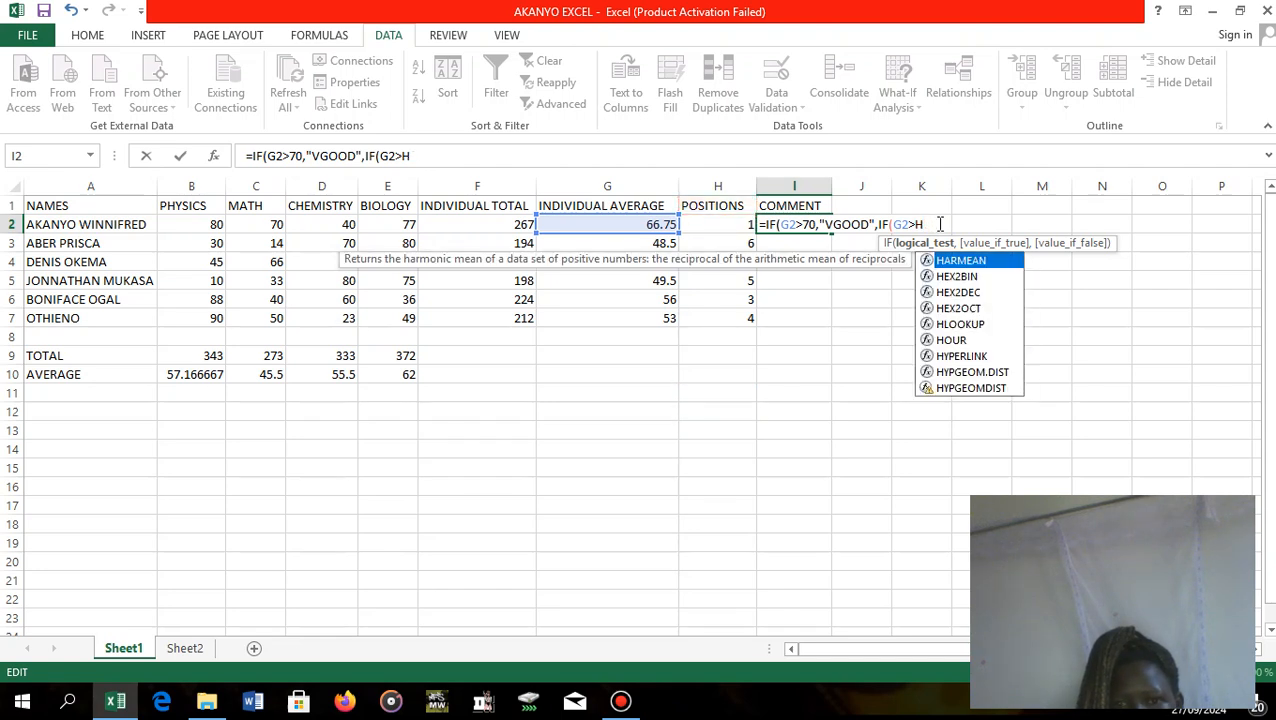
pyautogui.press('BackSpace')
pyautogui.write('50')
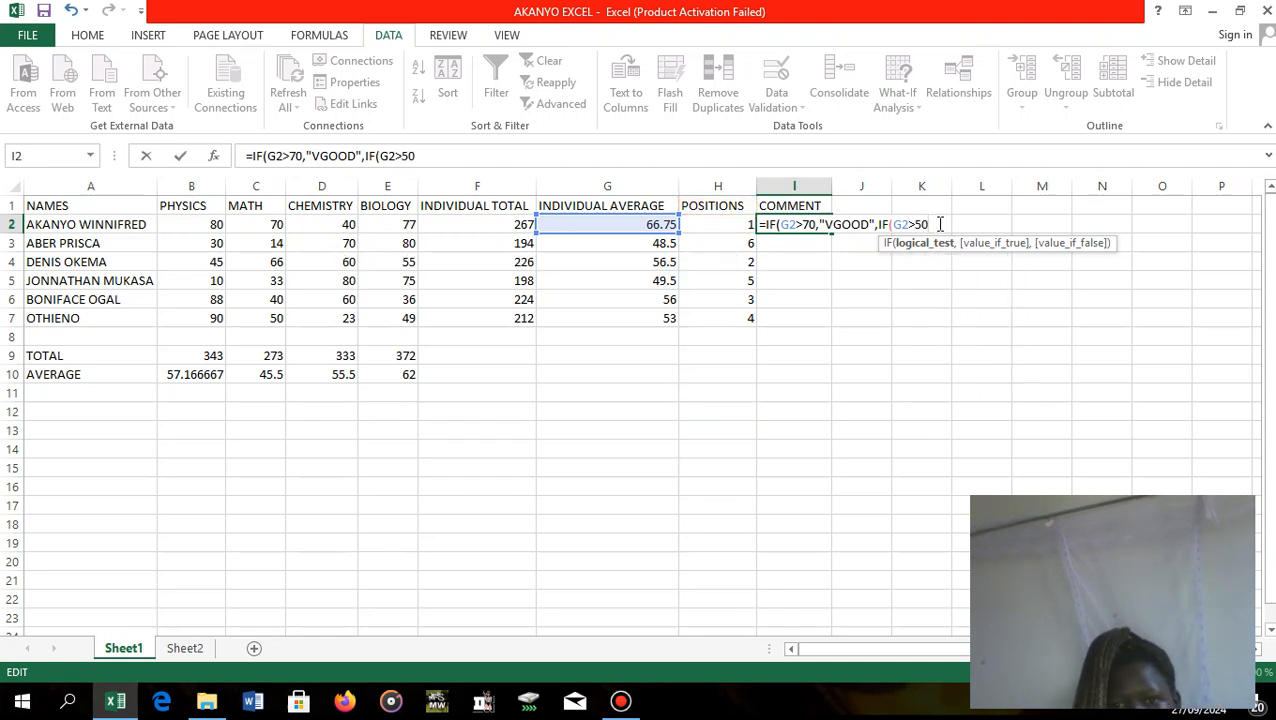
pyautogui.write(',')
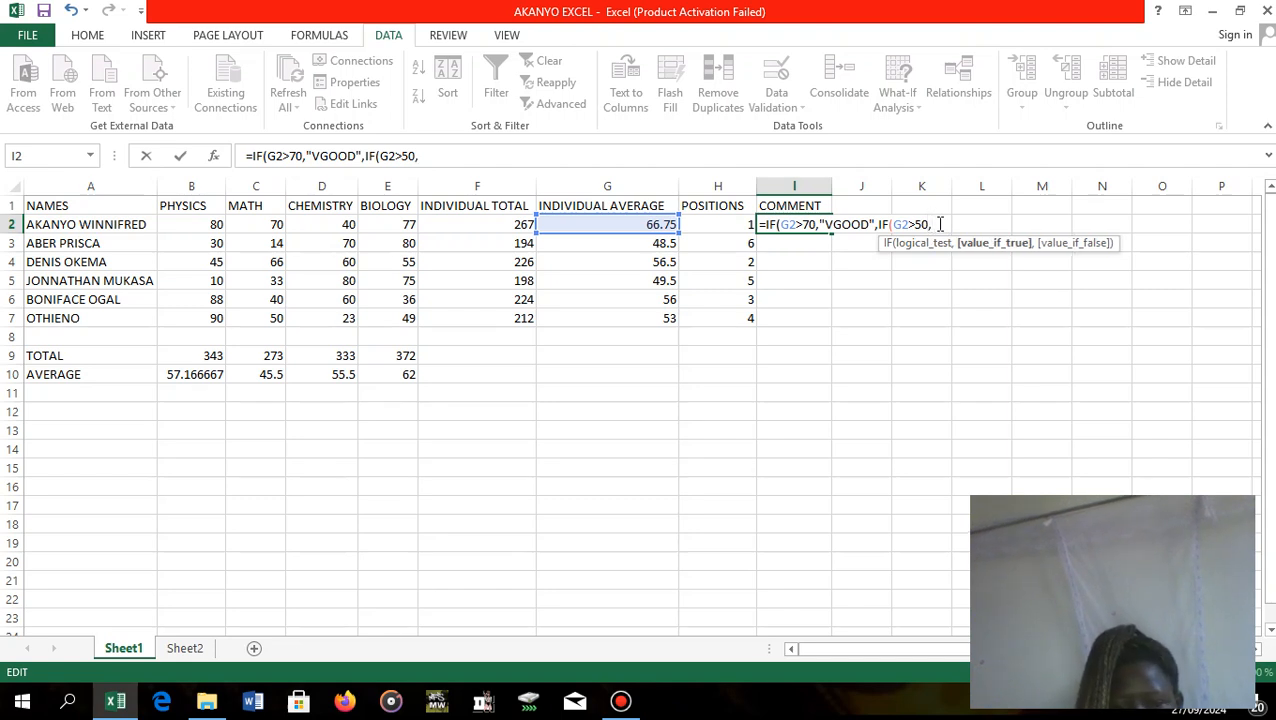
pyautogui.write('"GOOD')
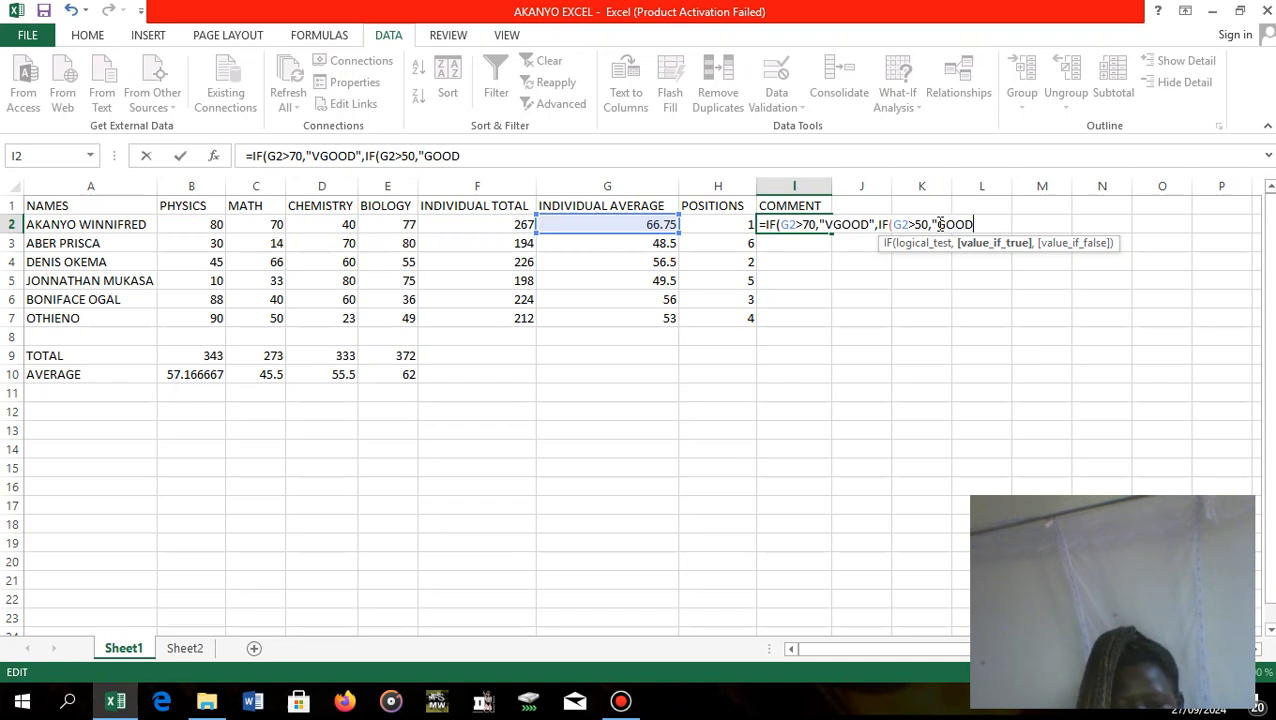
pyautogui.write('"')
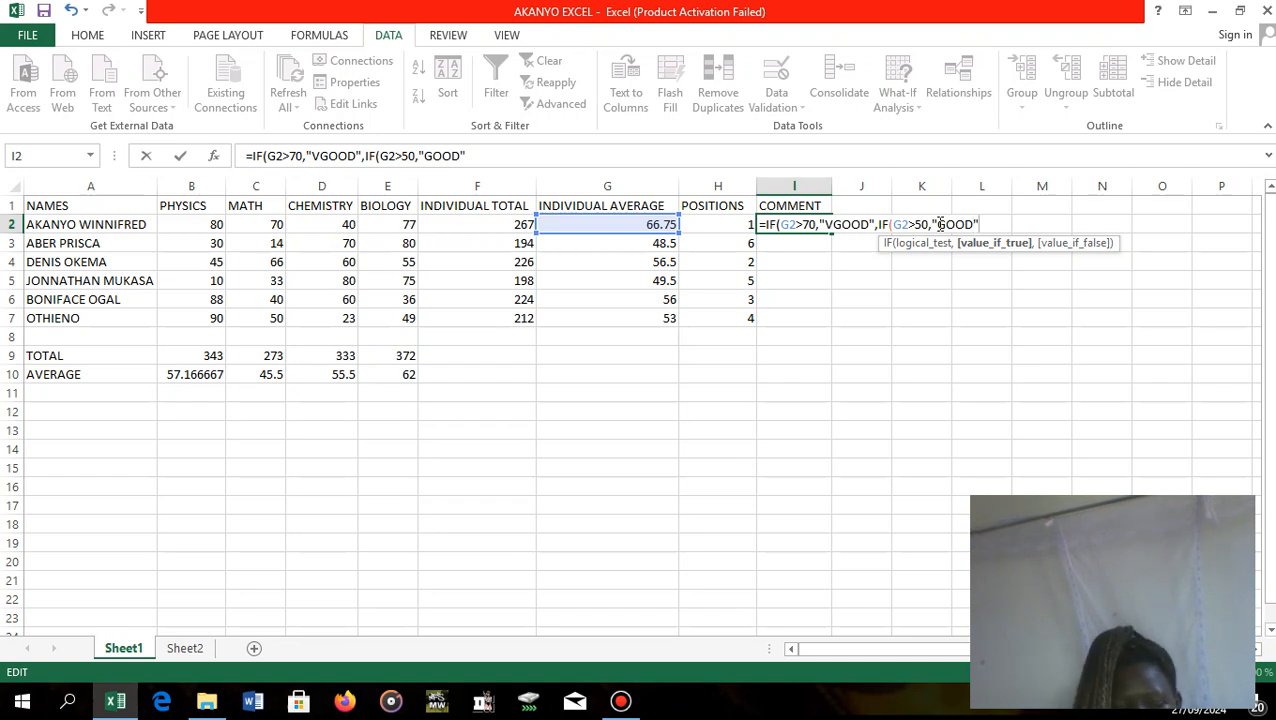
pyautogui.write(',')
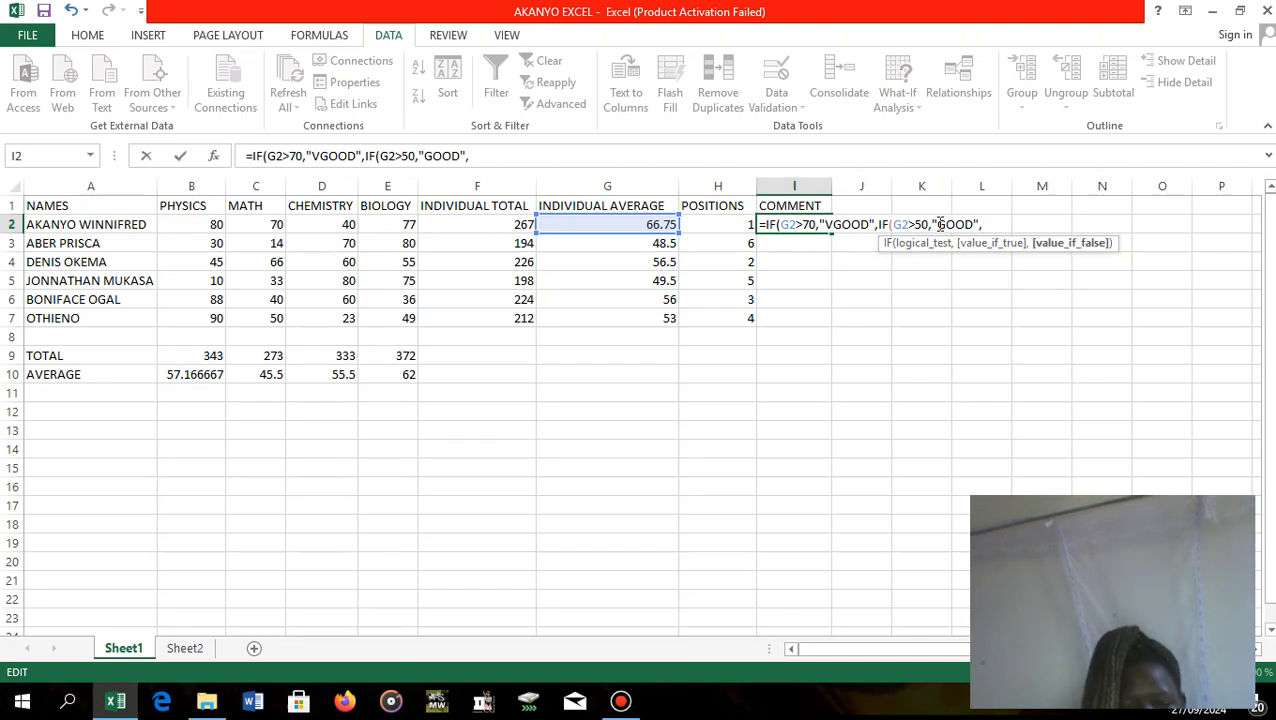
pyautogui.write('F')
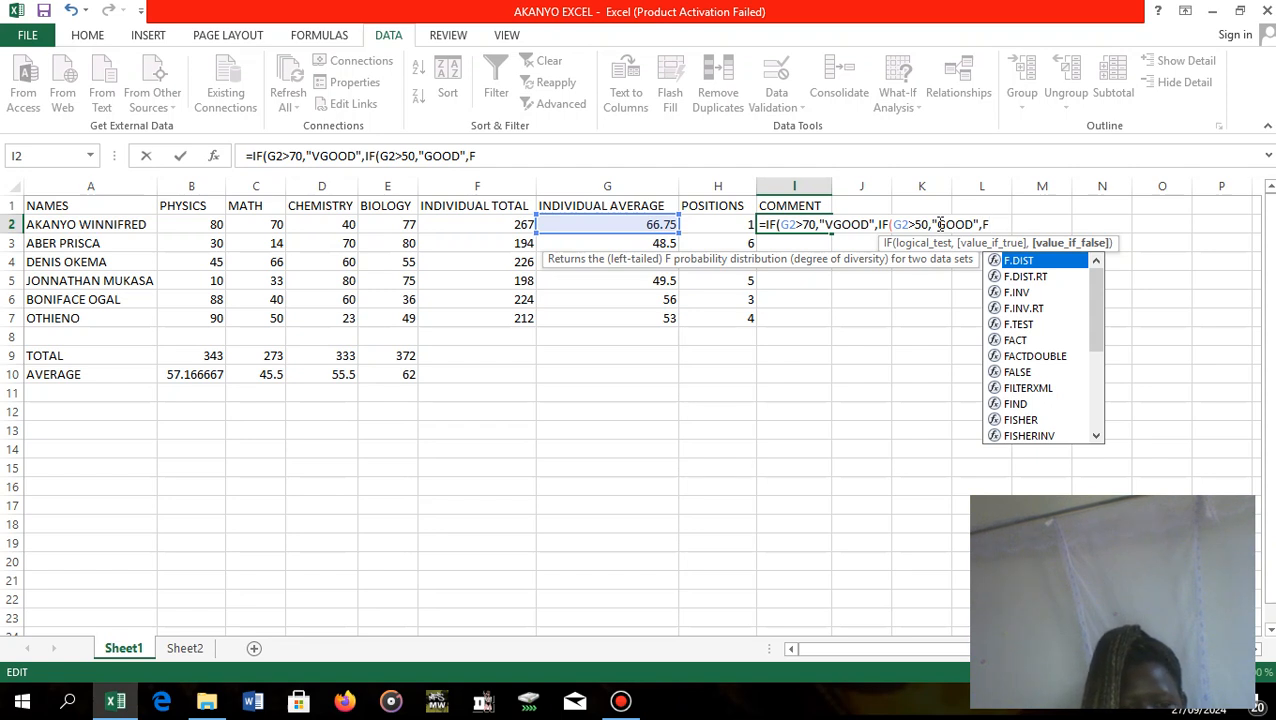
pyautogui.write('F')
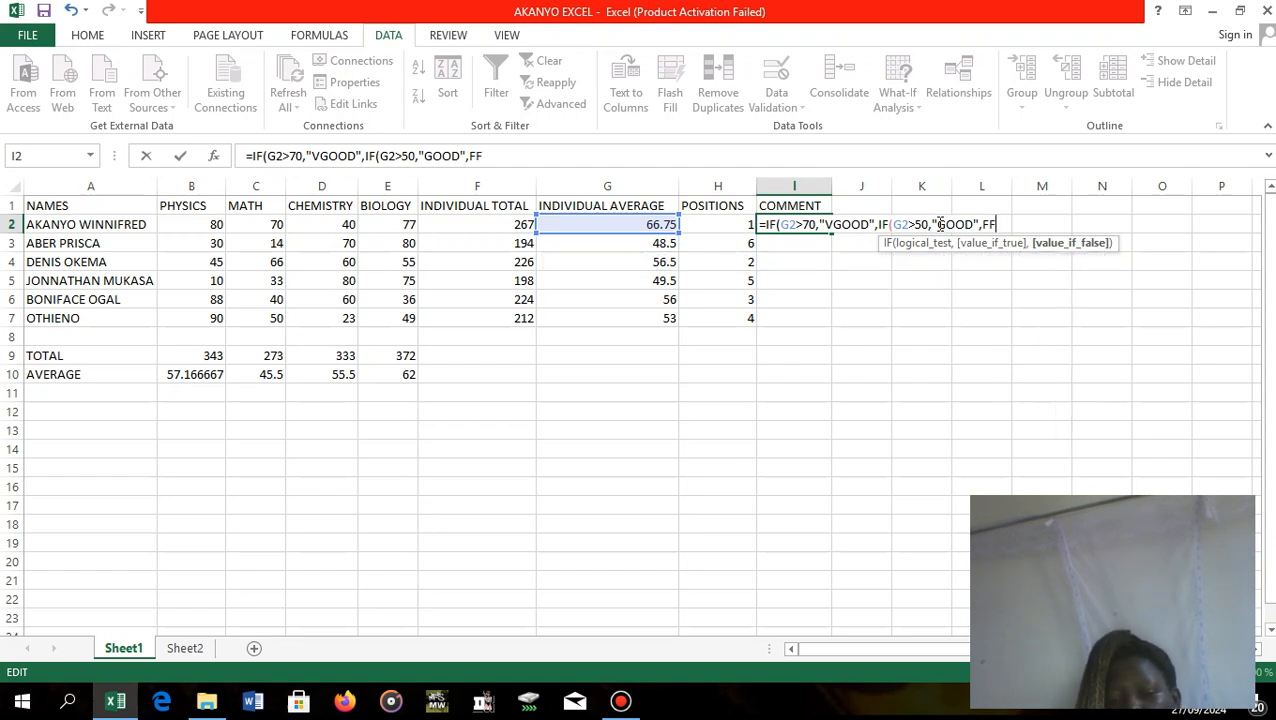
pyautogui.press('BackSpace')
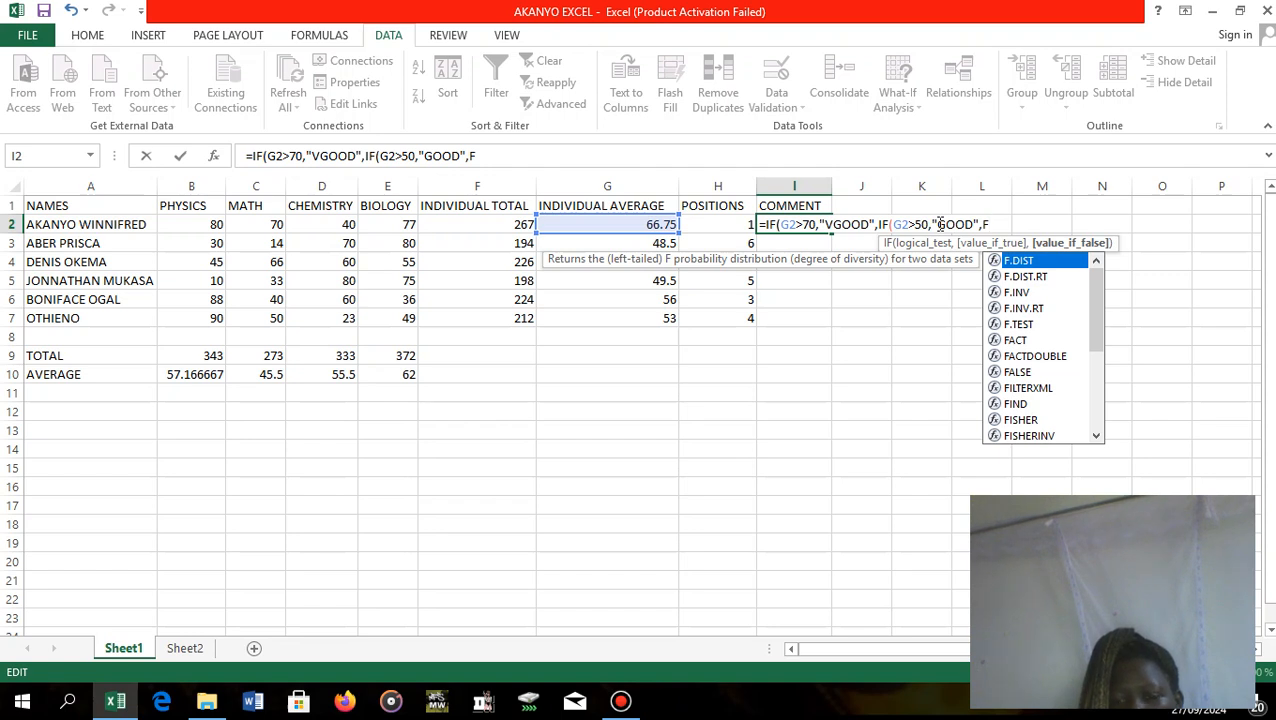
pyautogui.press('BackSpace')
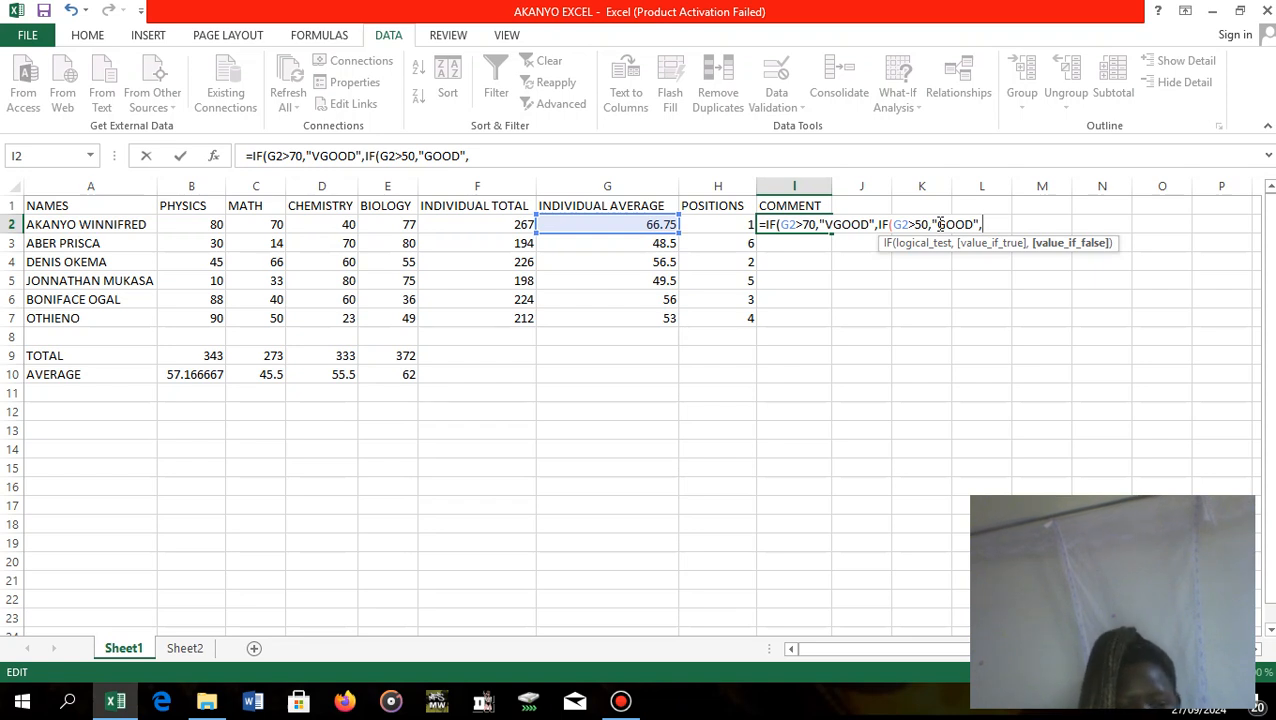
# Nest a third IF in the I2 formula as the second IF's value if false, testing G2<50, written as IF(G2<50,.
pyautogui.write('IF')
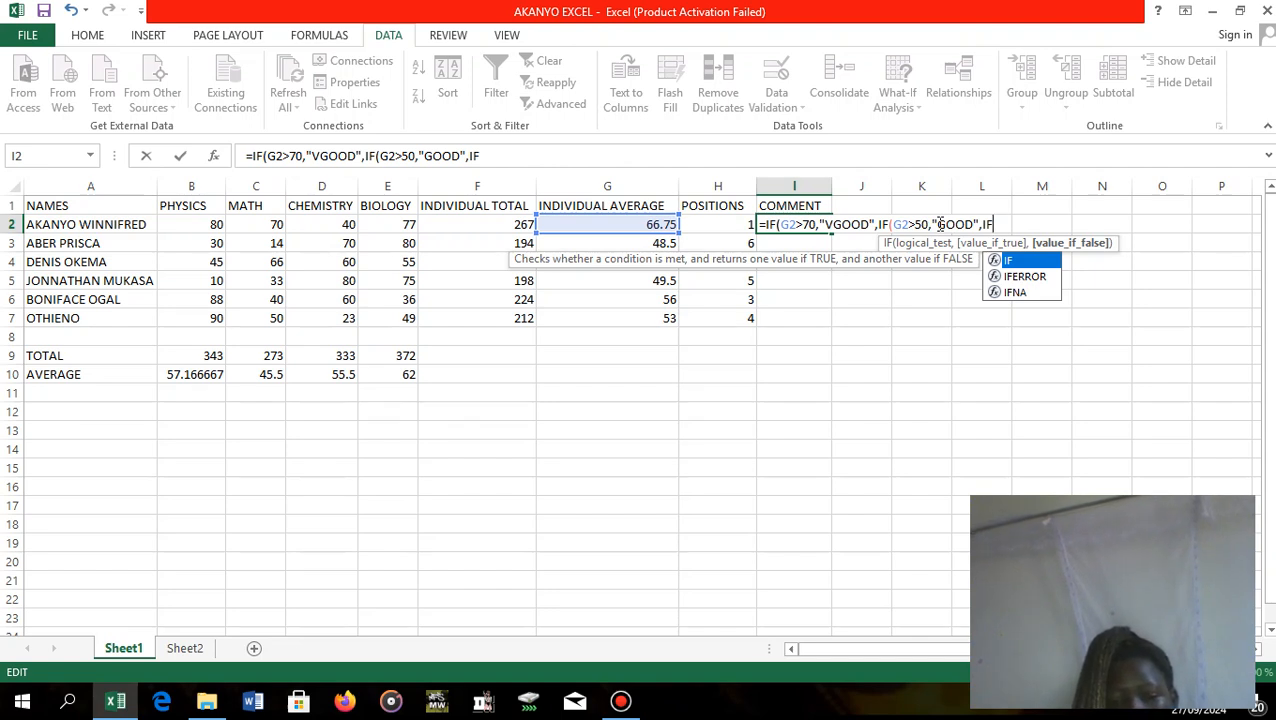
pyautogui.write('<')
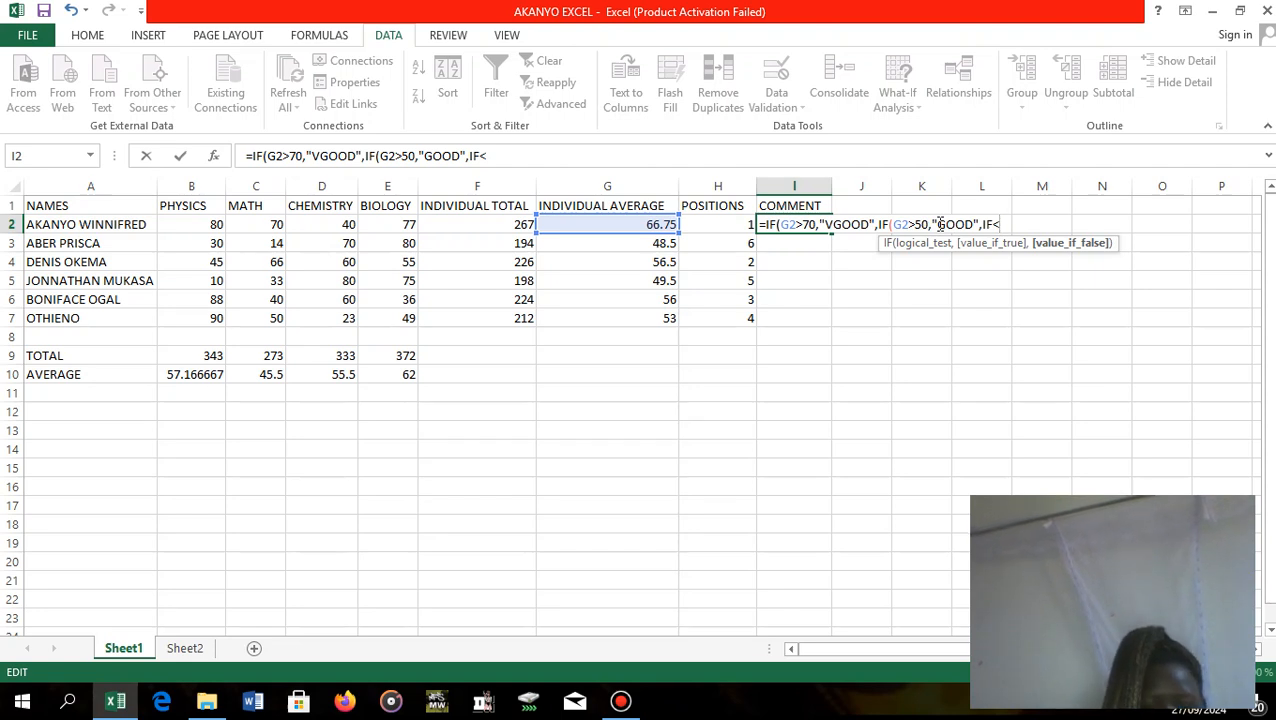
pyautogui.write('50')
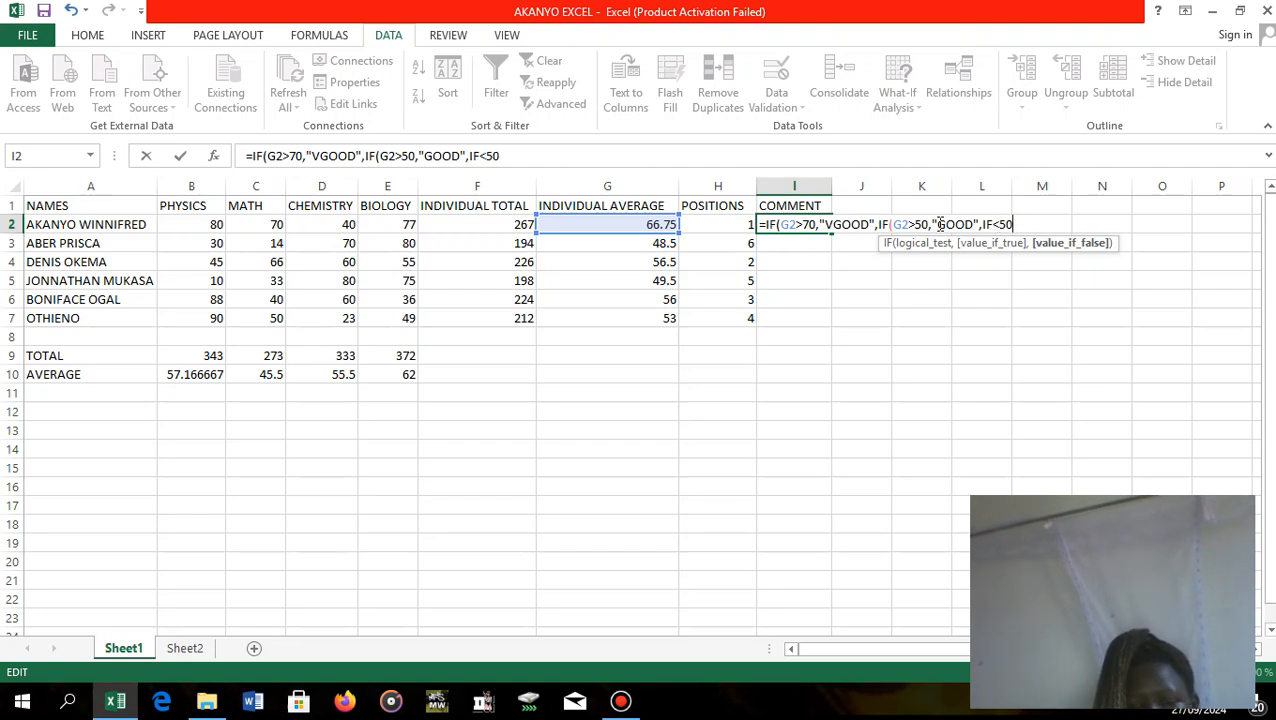
pyautogui.press('BackSpace')
pyautogui.press('BackSpace')
pyautogui.press('BackSpace')
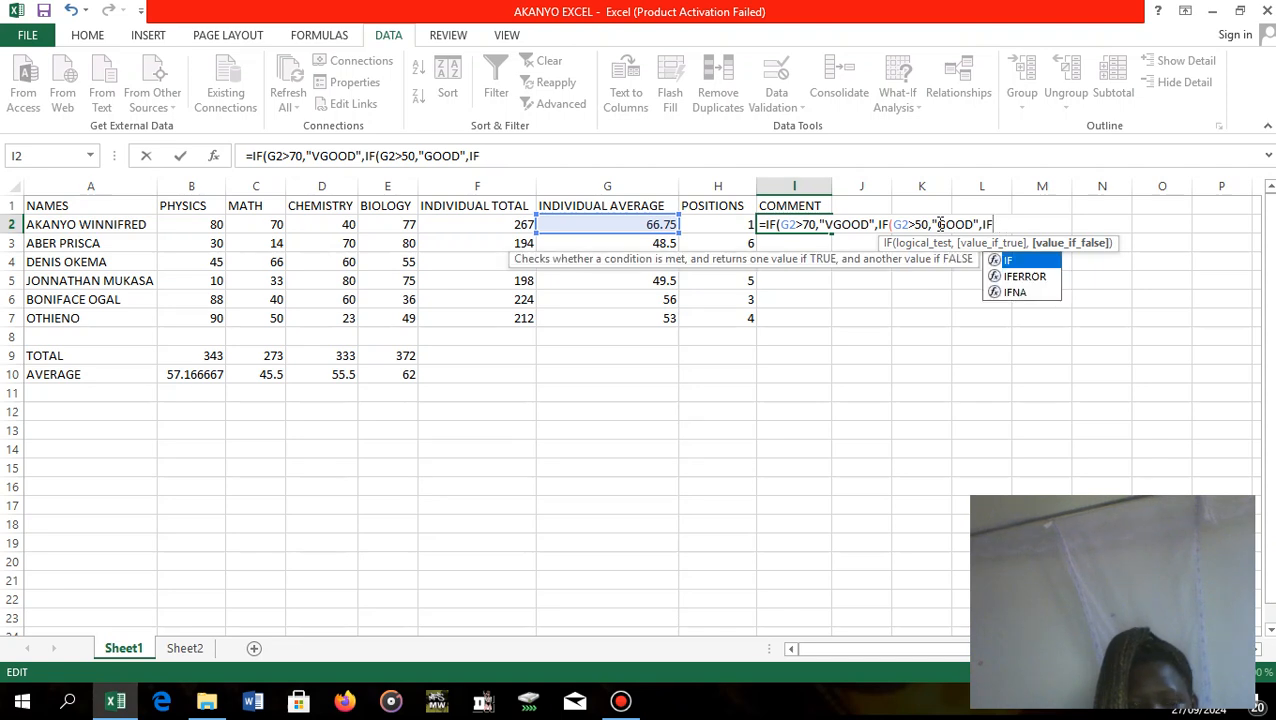
pyautogui.write('(')
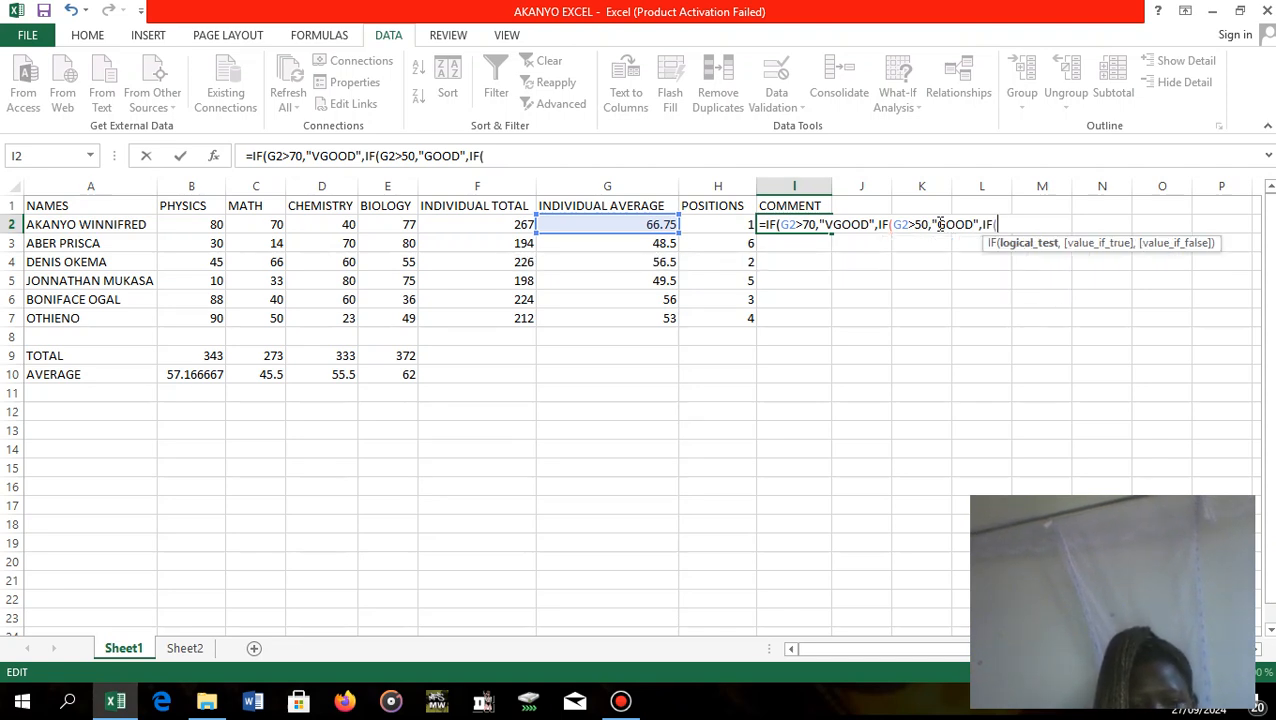
pyautogui.write('G')
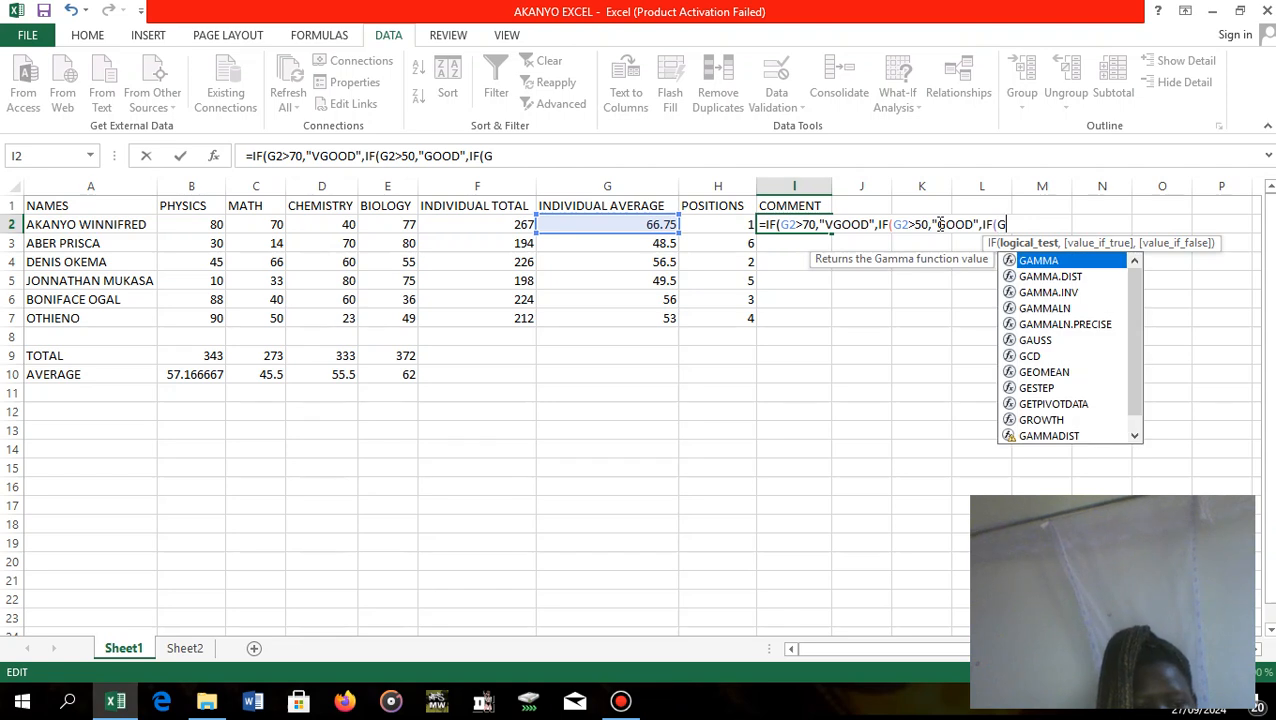
pyautogui.write('2,')
pyautogui.press('BackSpace')
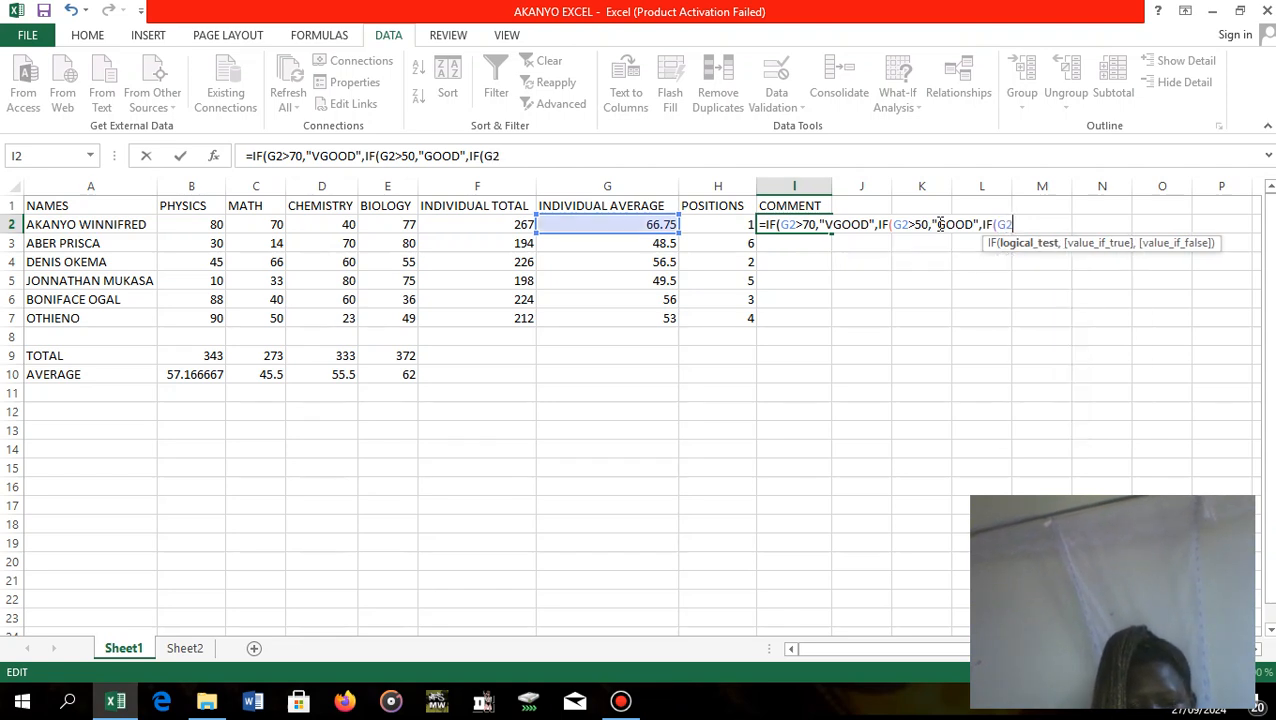
pyautogui.write('<')
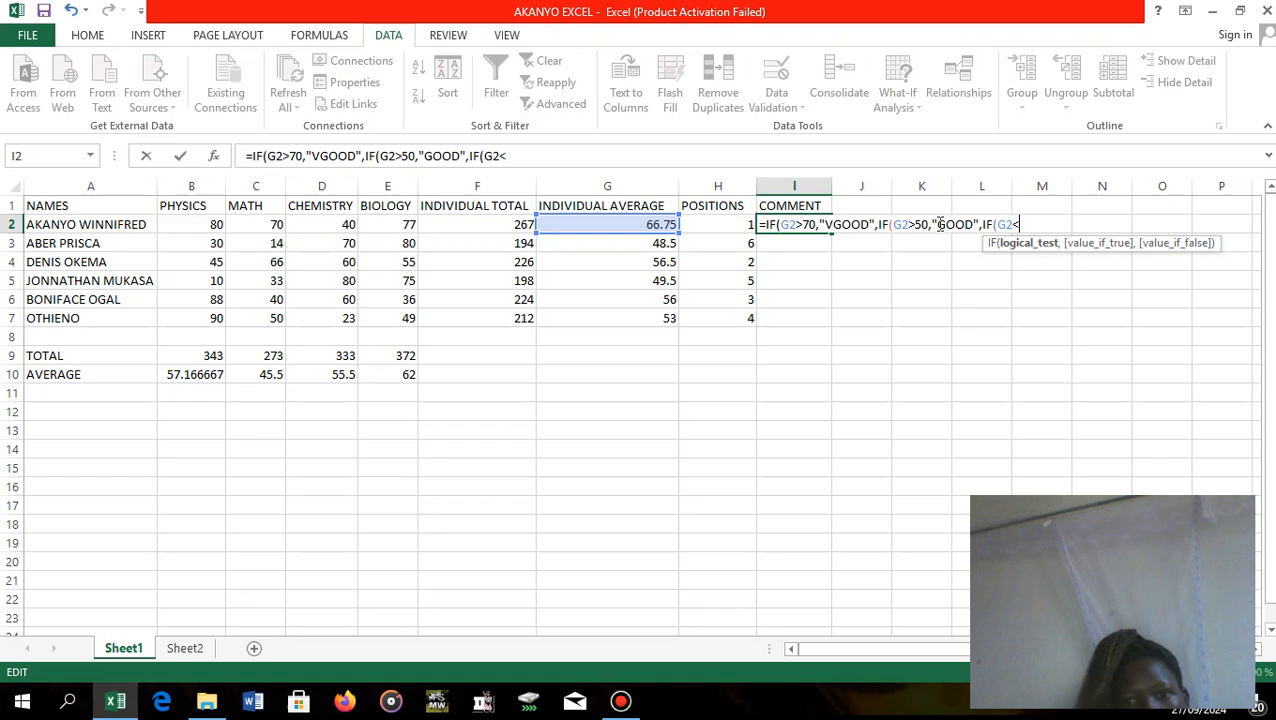
pyautogui.write('50')
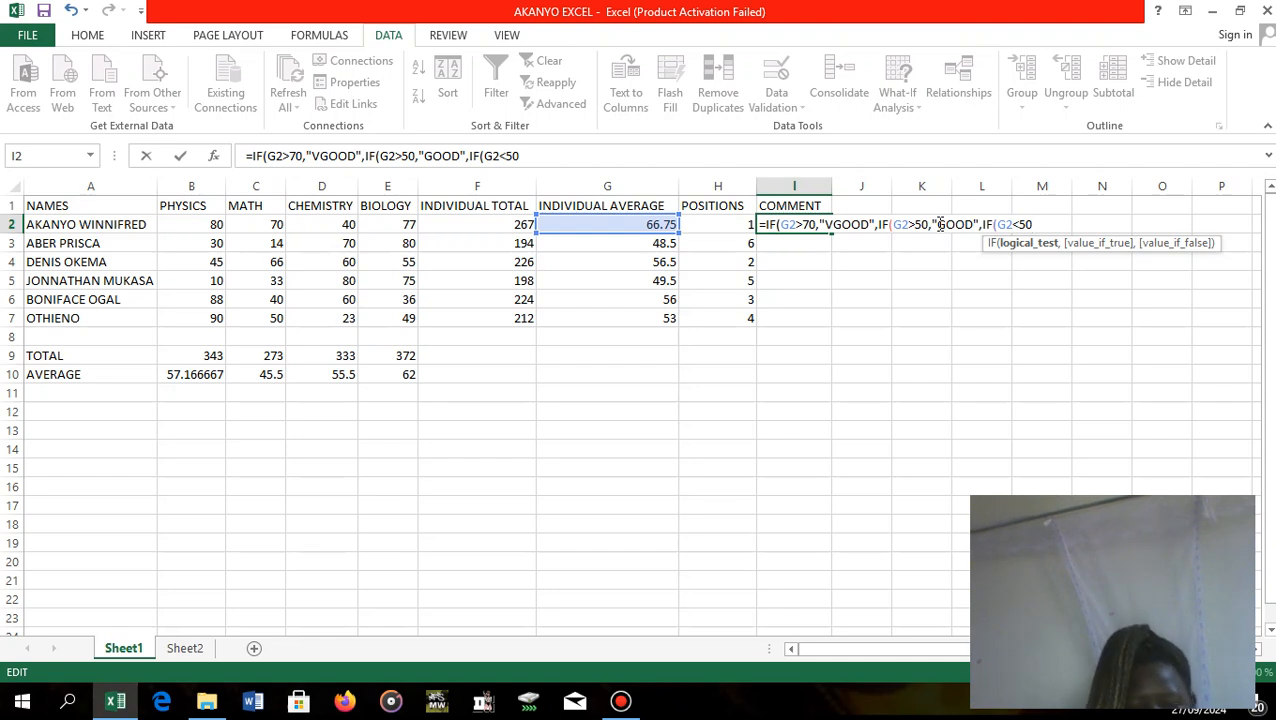
pyautogui.write(',')
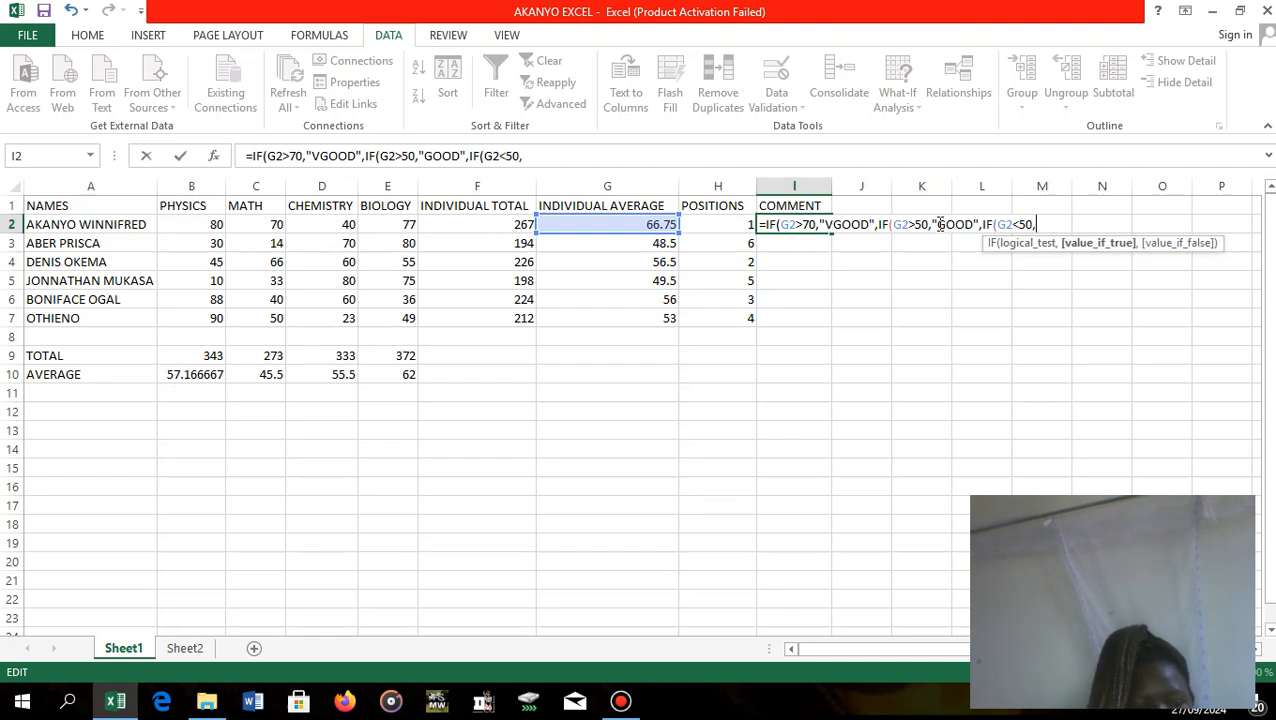
pyautogui.write('"')
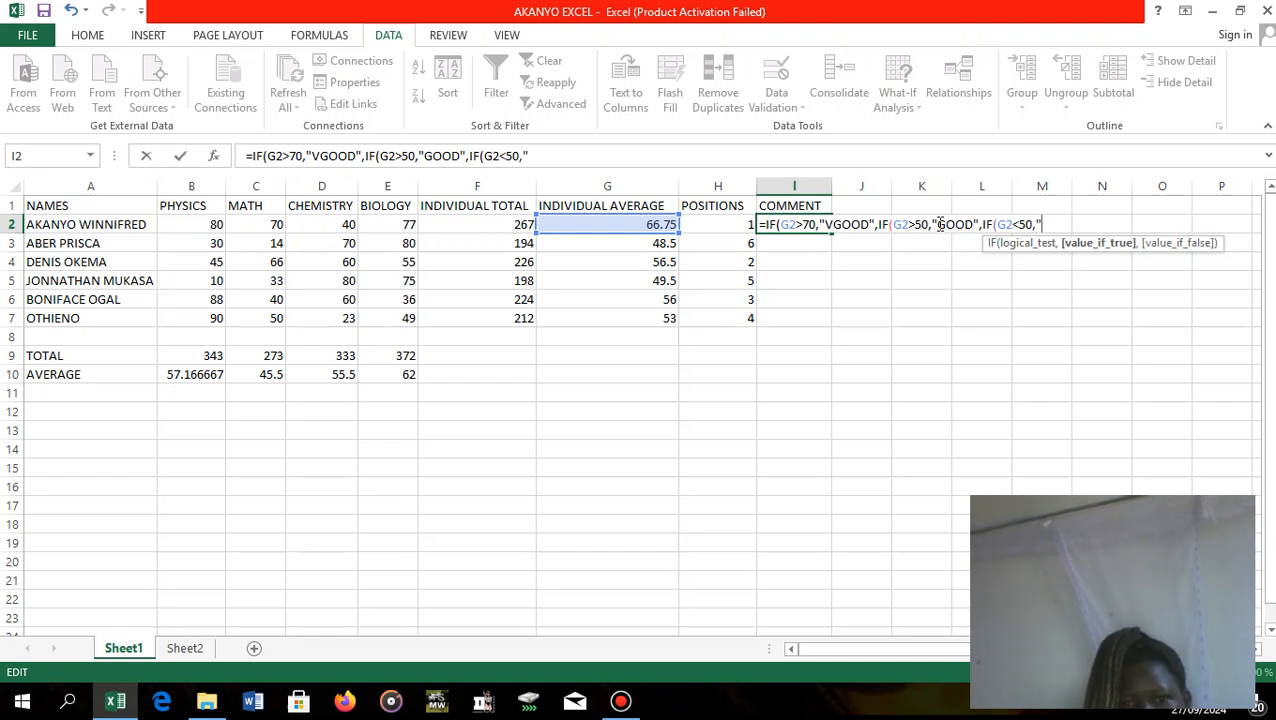
pyautogui.write('WEAK')
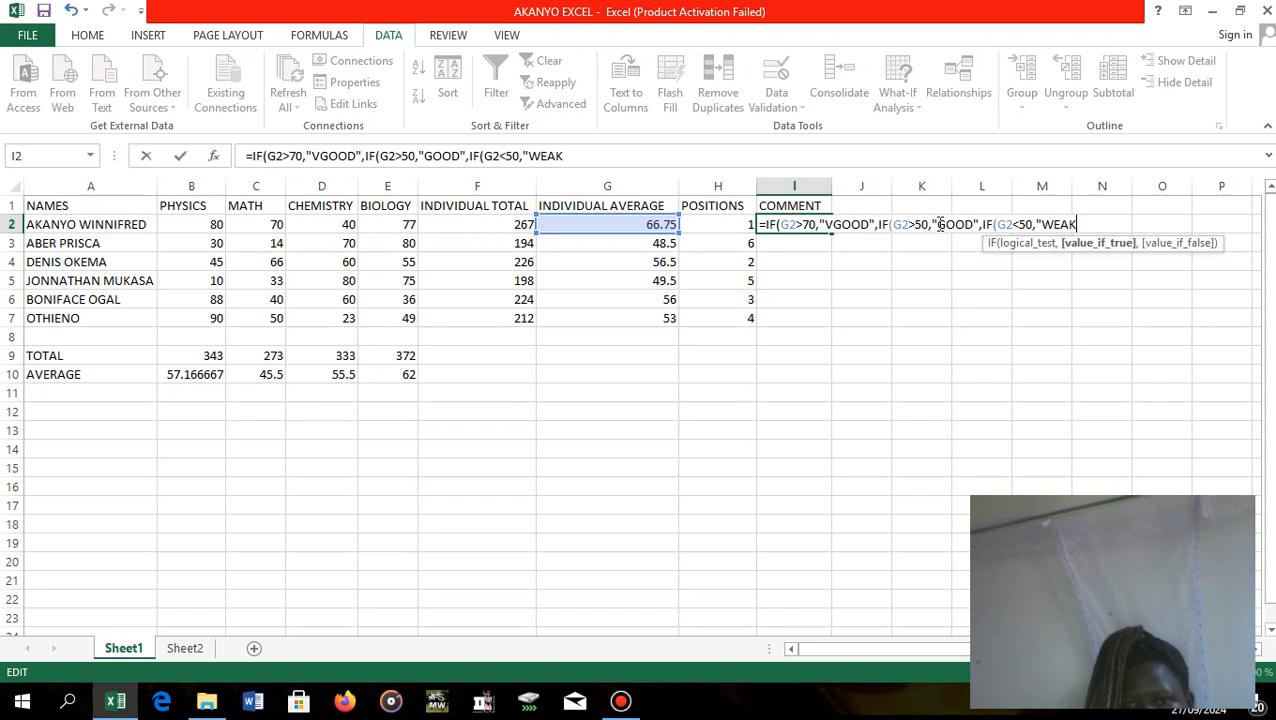
# Add "WEAK" as the value if true of the third IF in I2, followed by a comma.
pyautogui.write('"')
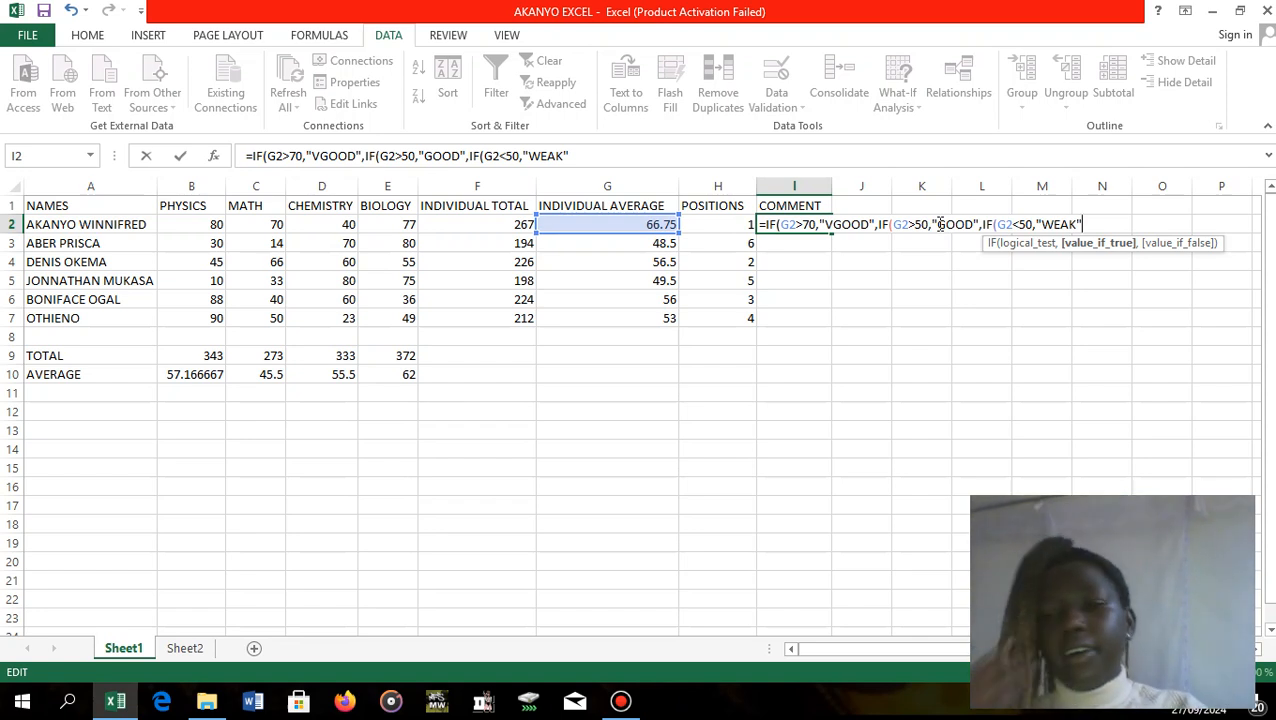
pyautogui.write(',')
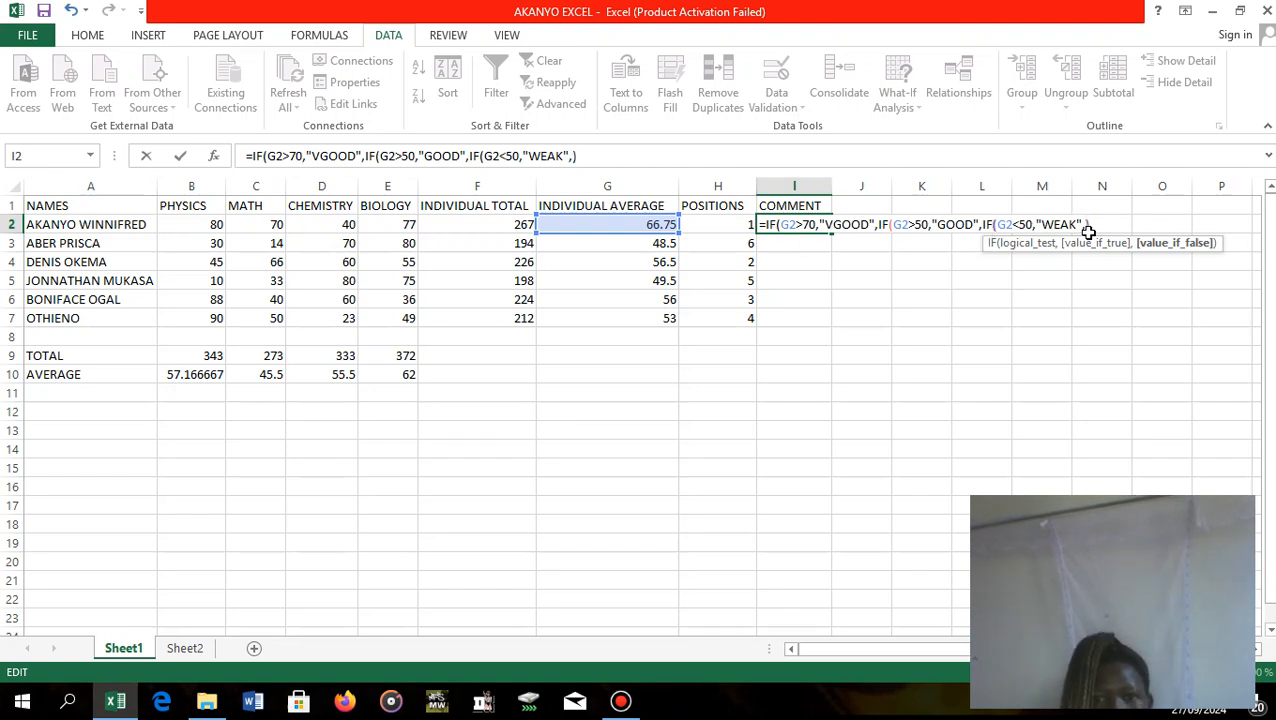
# Close all three nested IFs with ))) and enter the formula in I2.
pyautogui.write('))')
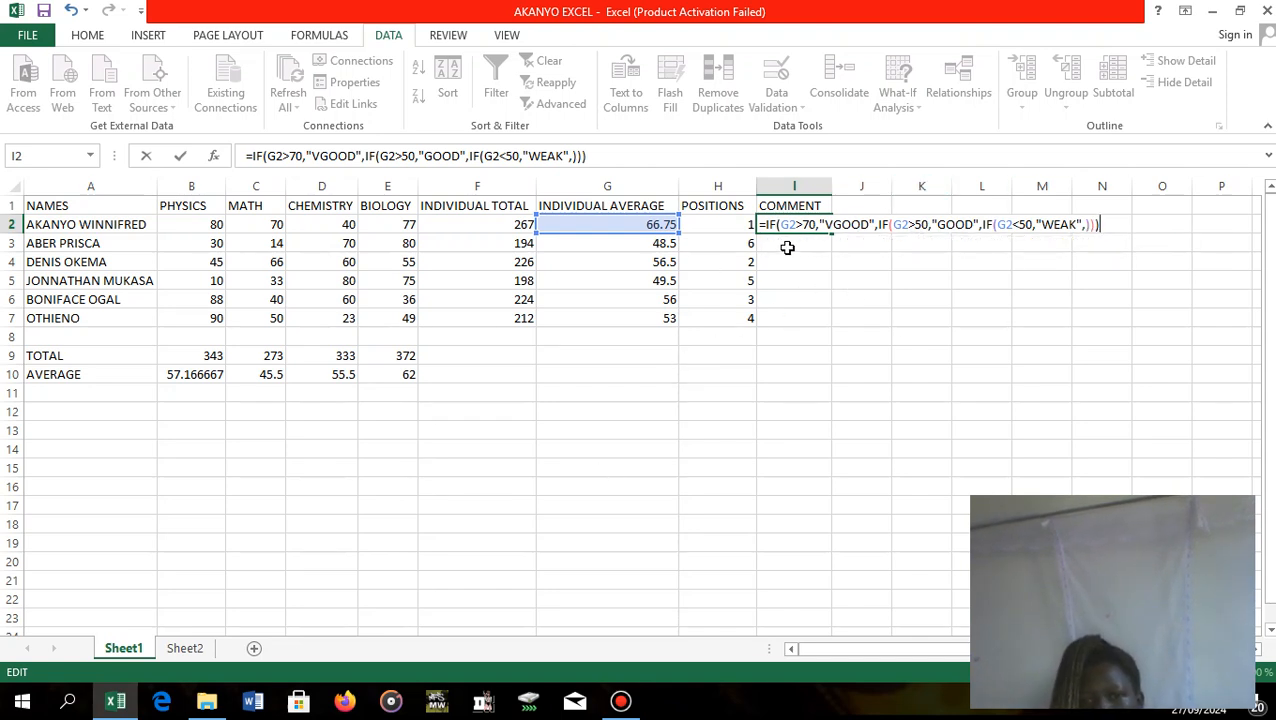
pyautogui.press('Return')
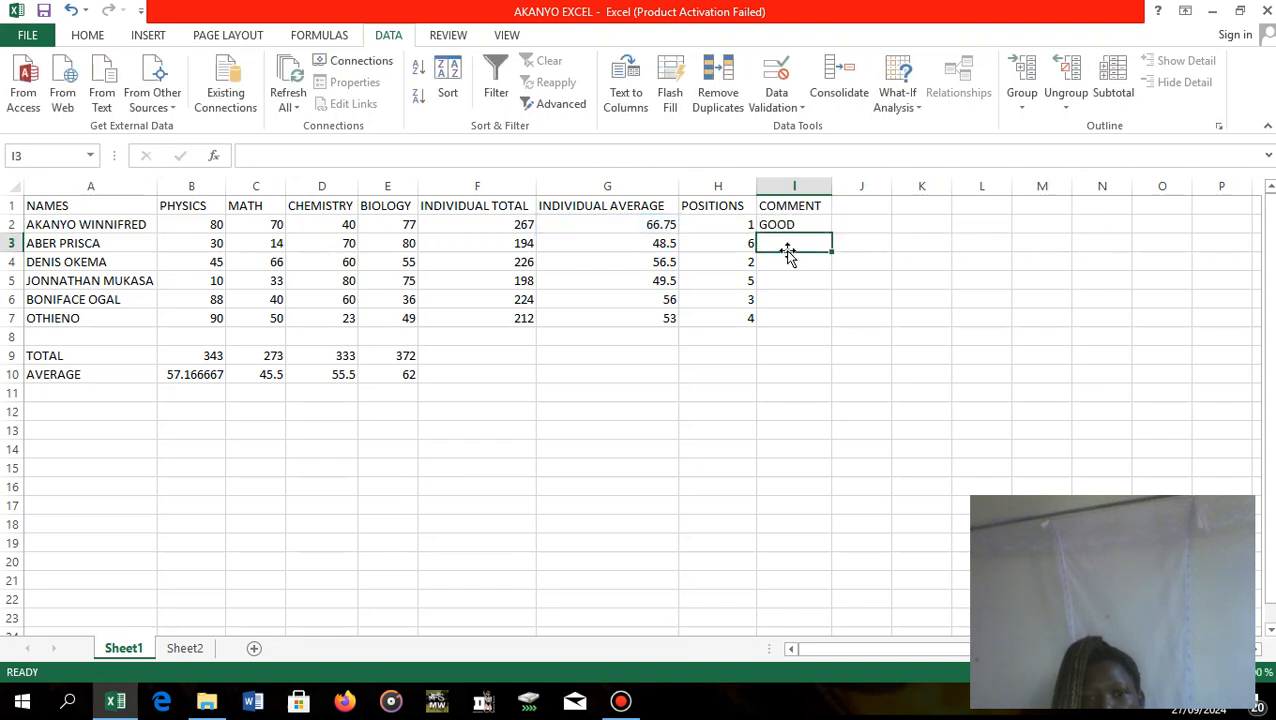
# Fill the COMMENT formula from I2 down to I7 for the remaining students.
pyautogui.click(792, 224)
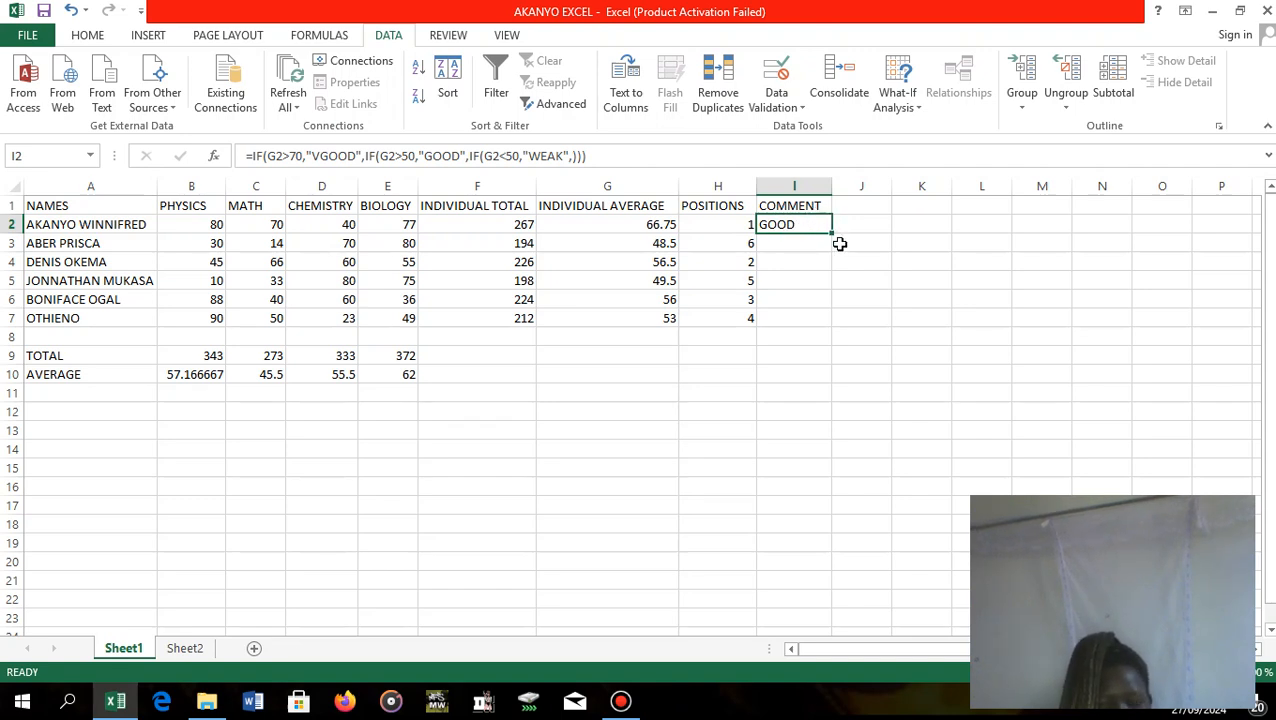
pyautogui.moveTo(830, 232); pyautogui.dragTo(837, 319)
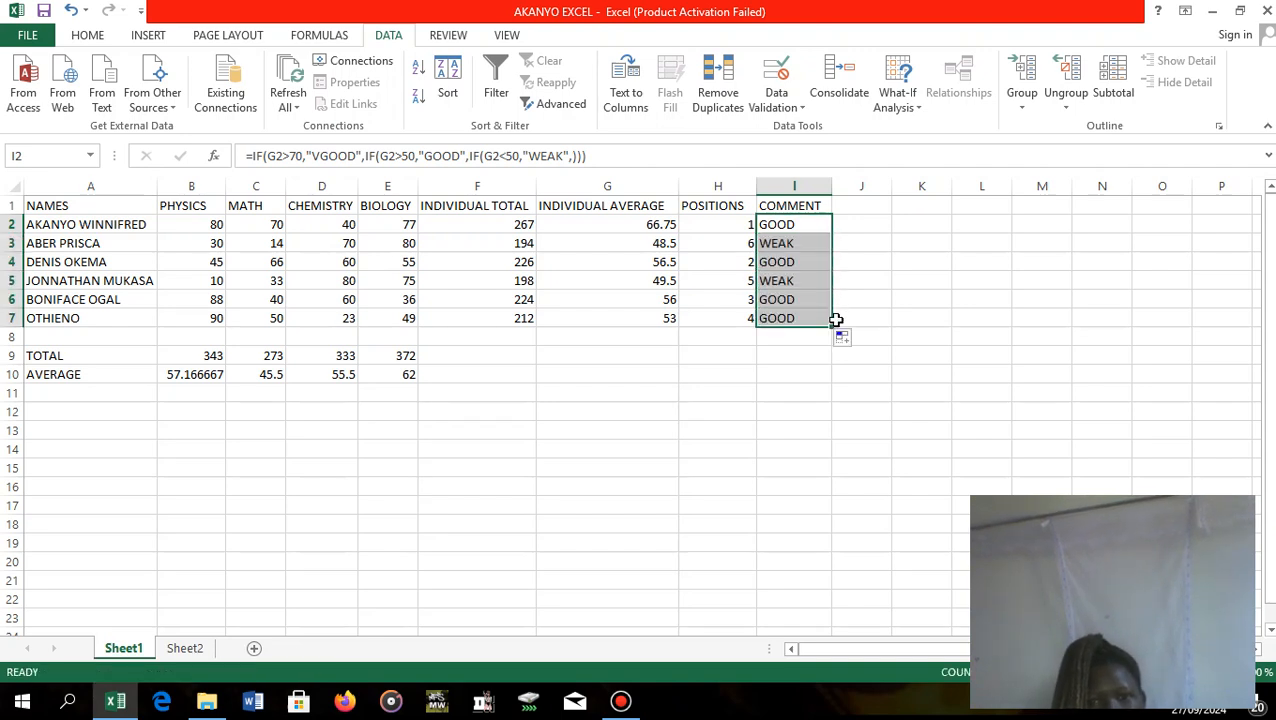
pyautogui.click(864, 256)
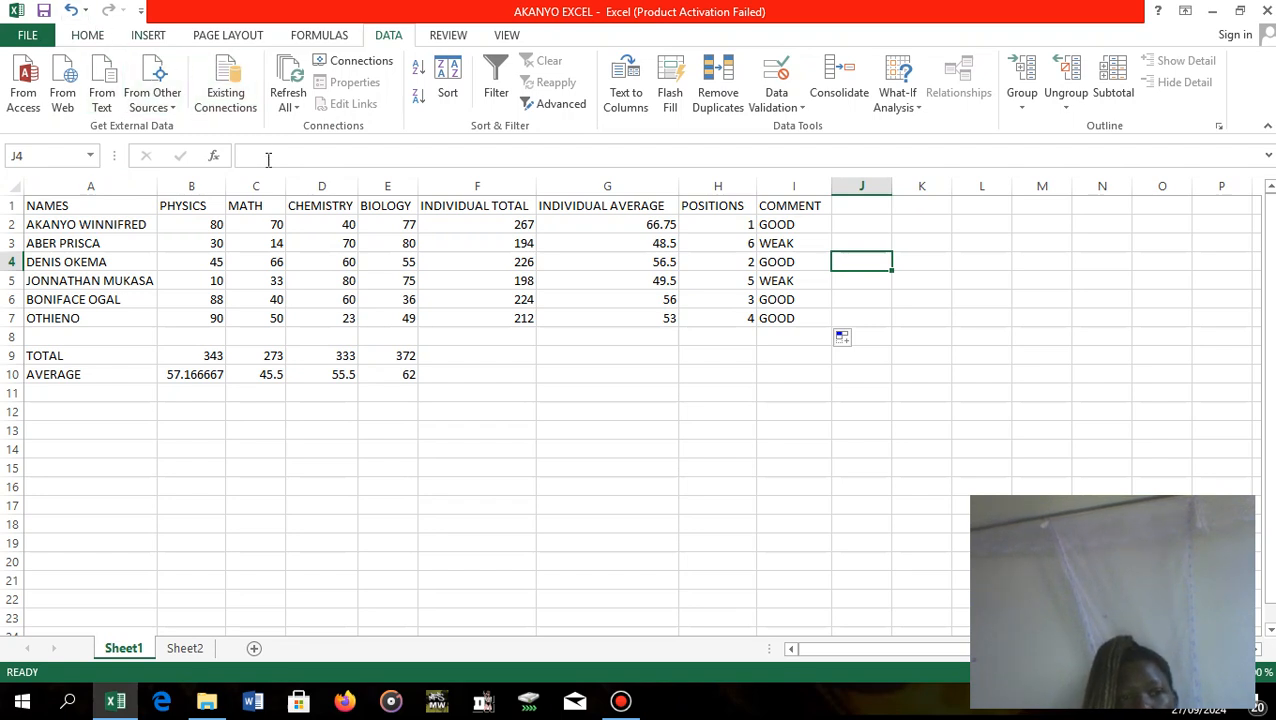
# Apply All Borders to the whole marks table, A1:I10.
pyautogui.click(133, 40)
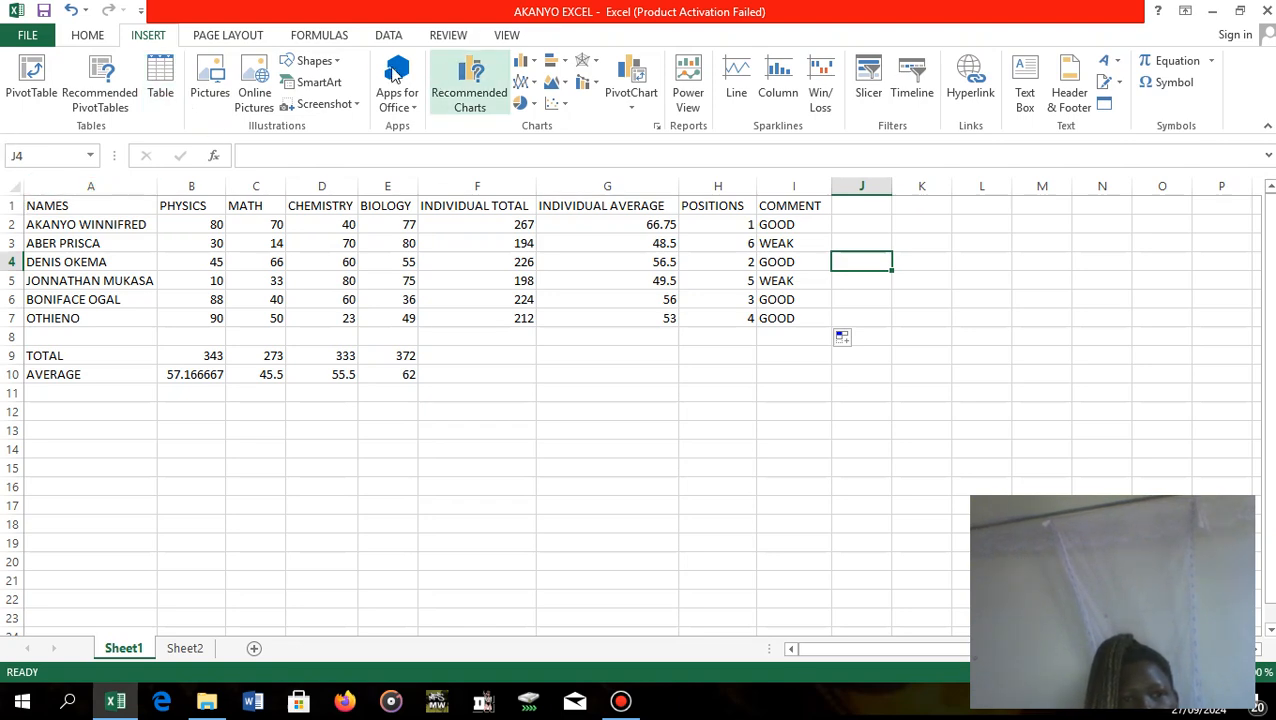
pyautogui.click(238, 35)
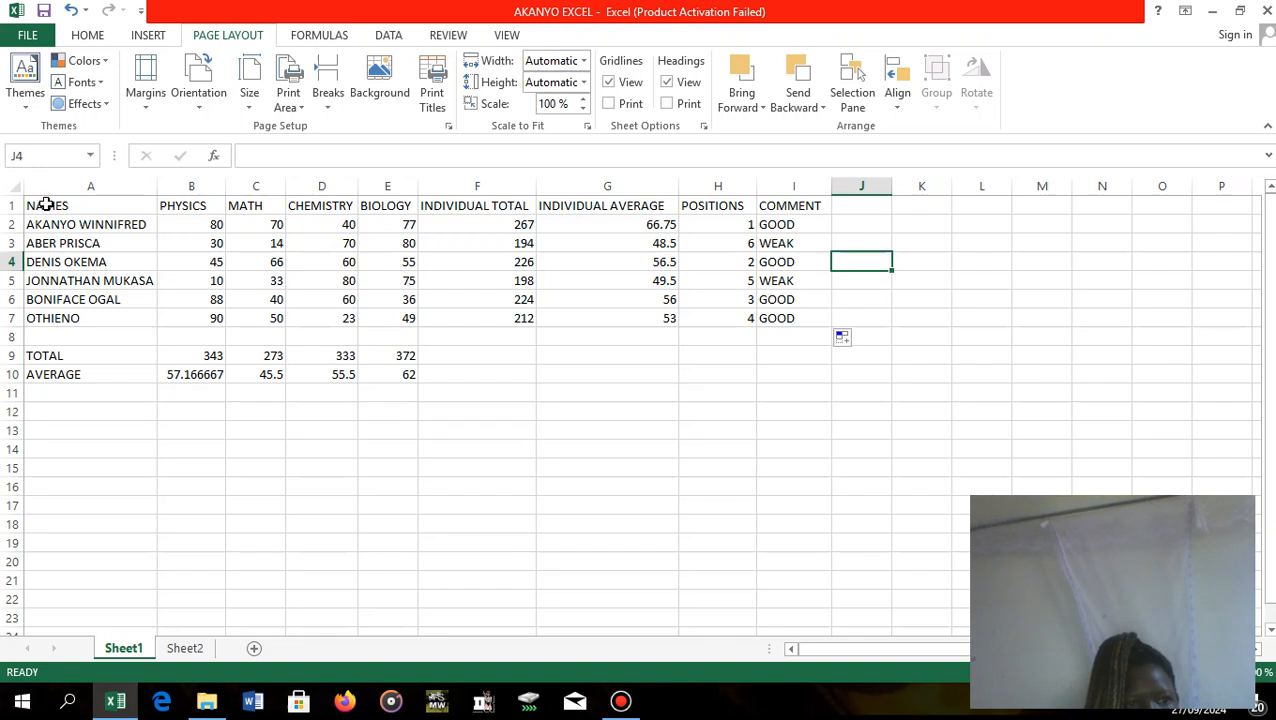
pyautogui.moveTo(46, 201); pyautogui.dragTo(789, 379)
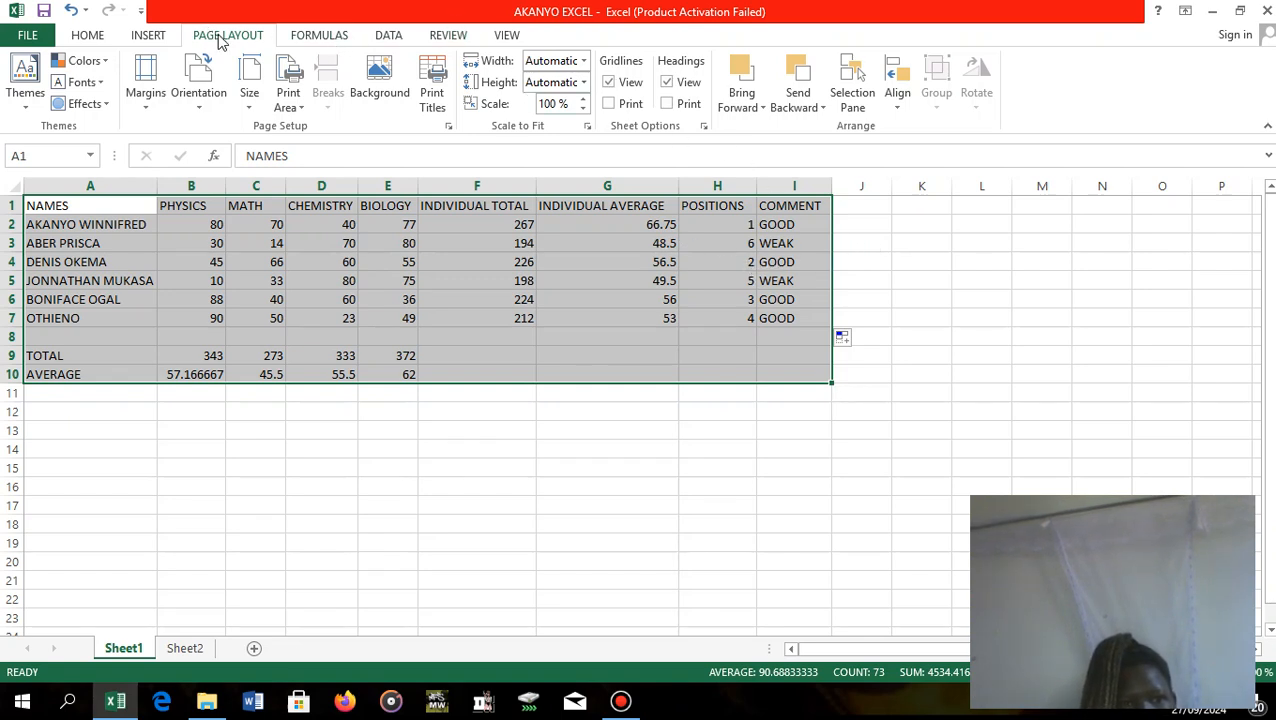
pyautogui.click(155, 38)
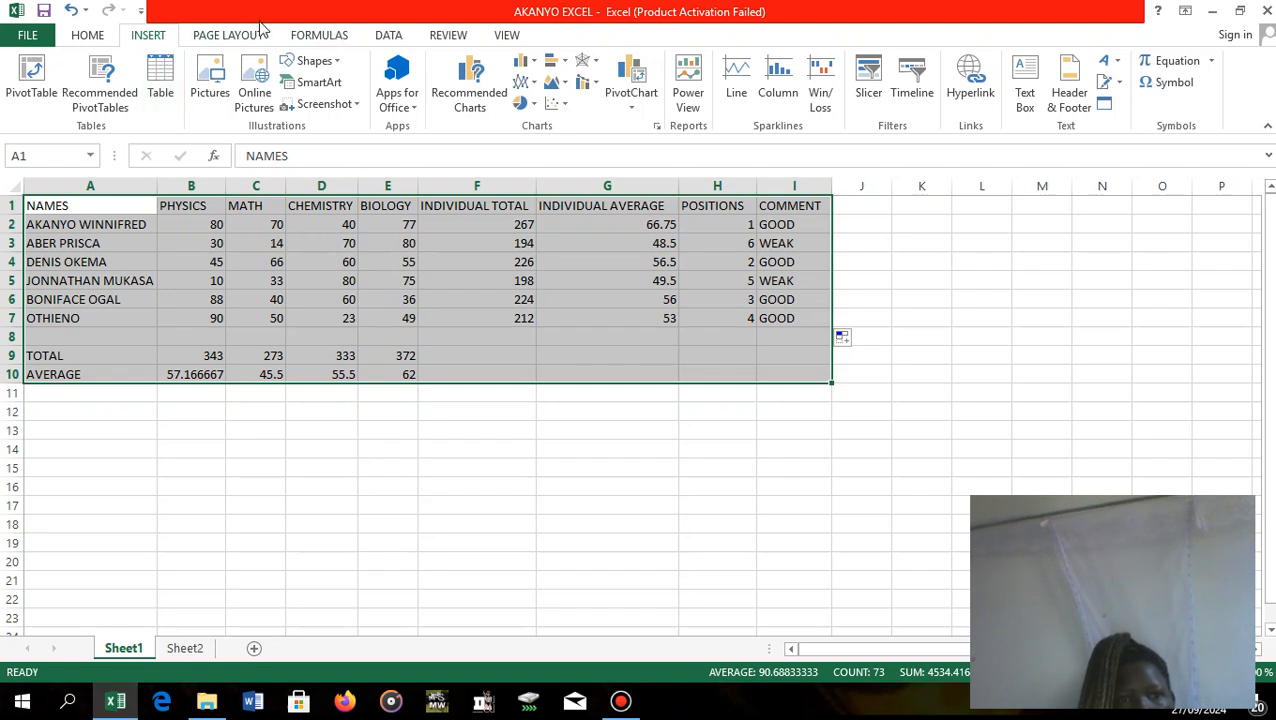
pyautogui.click(449, 37)
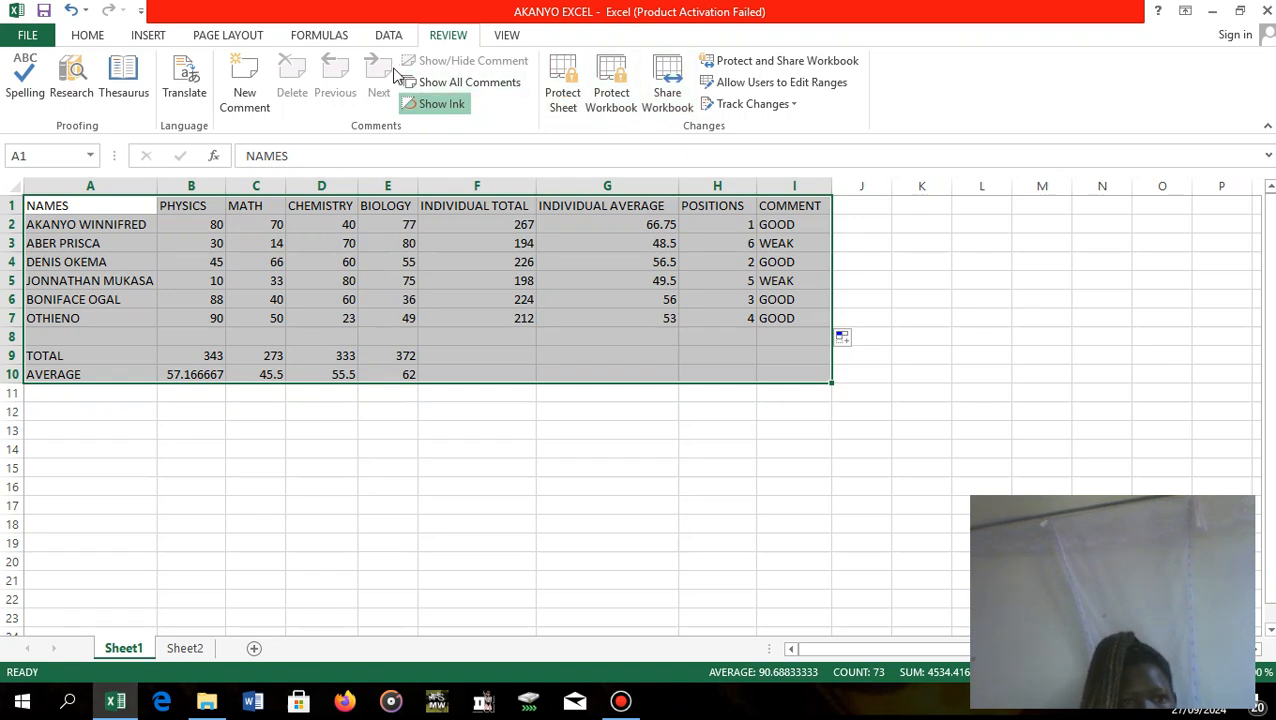
pyautogui.click(88, 35)
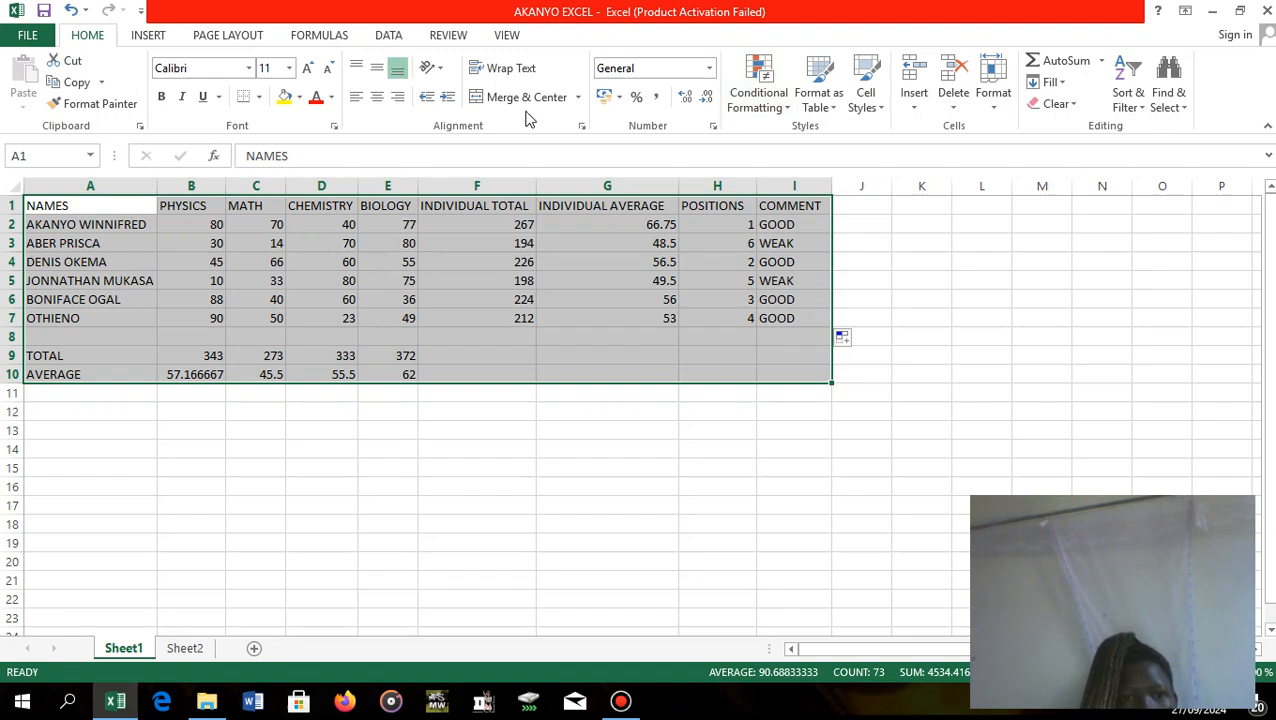
pyautogui.click(260, 97)
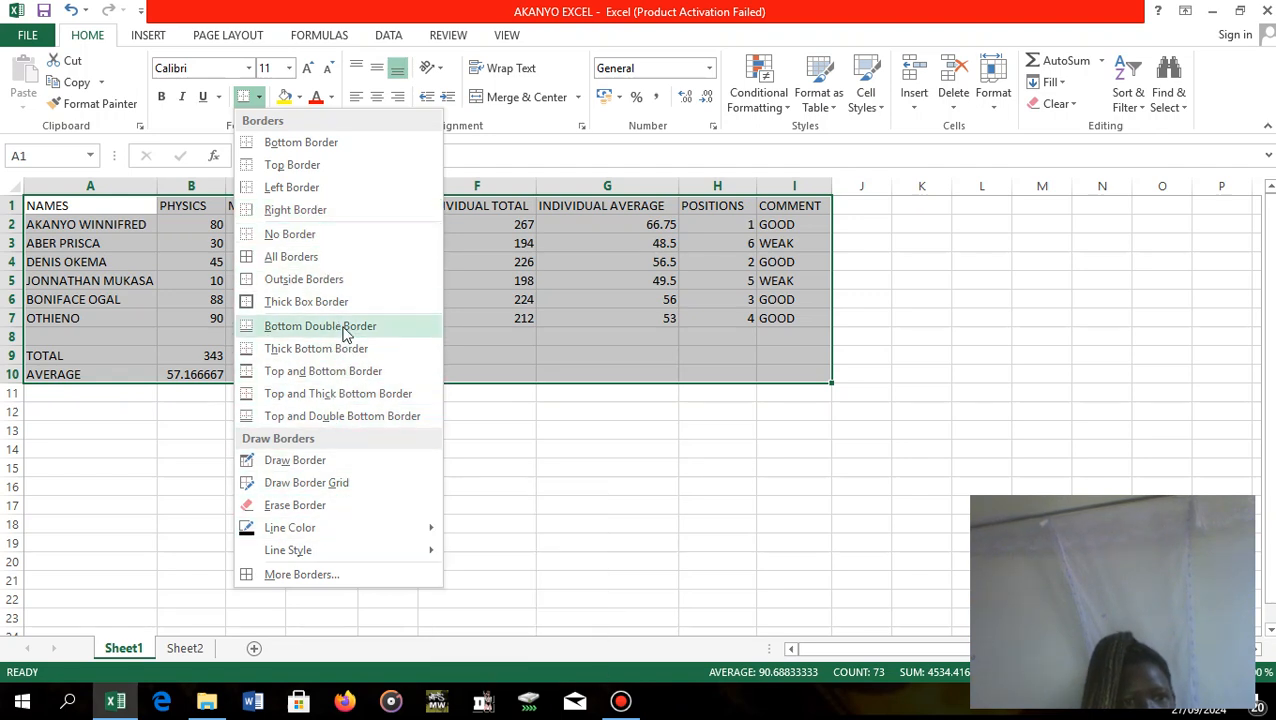
pyautogui.click(325, 256)
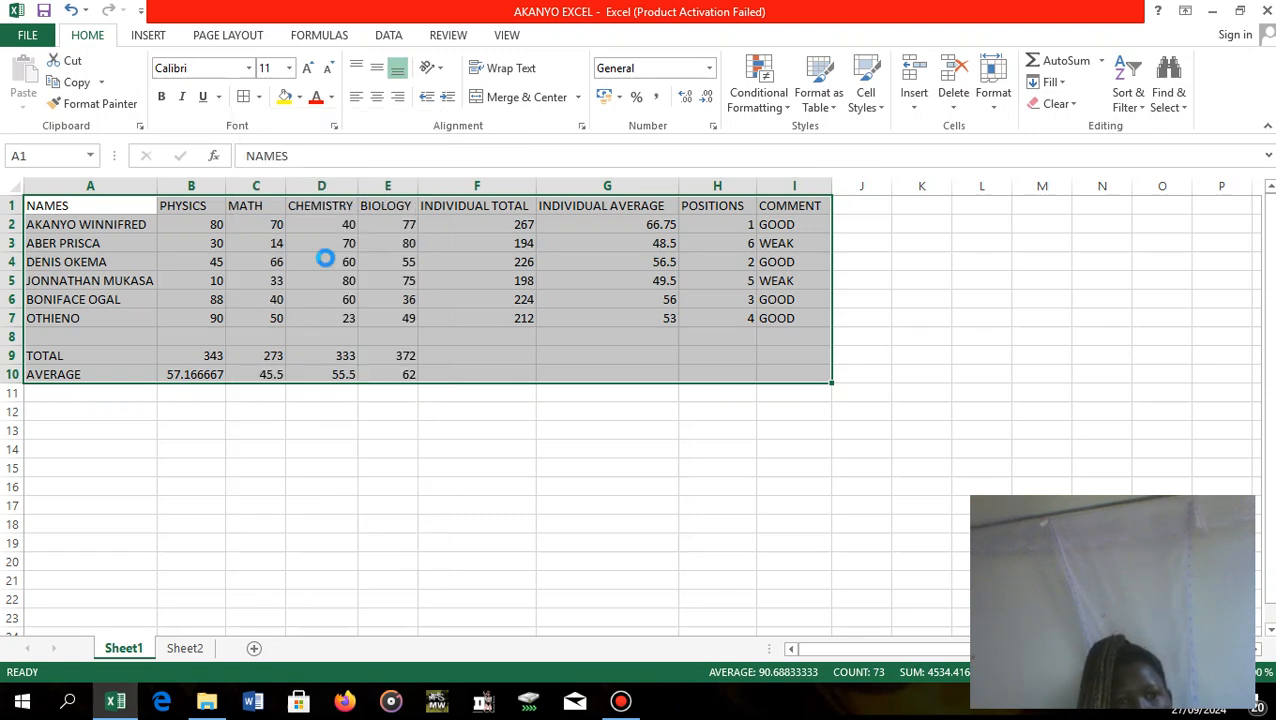
pyautogui.click(981, 317)
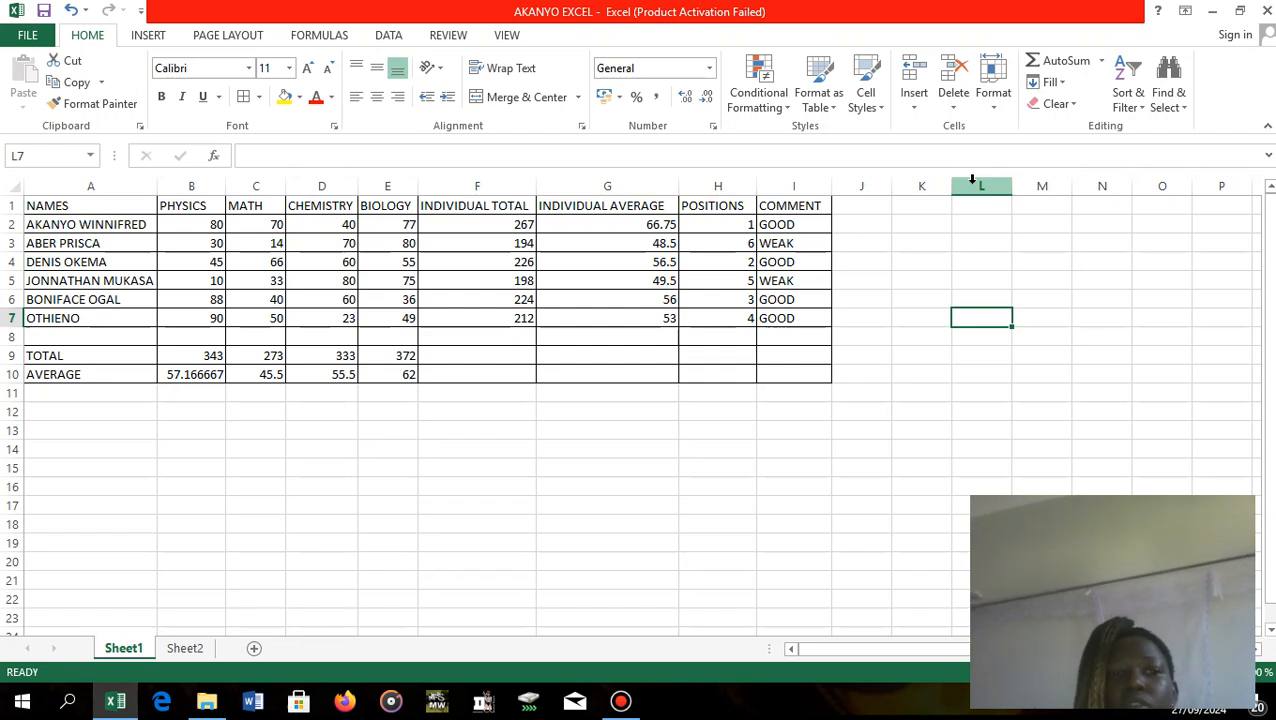
pyautogui.click(317, 262)
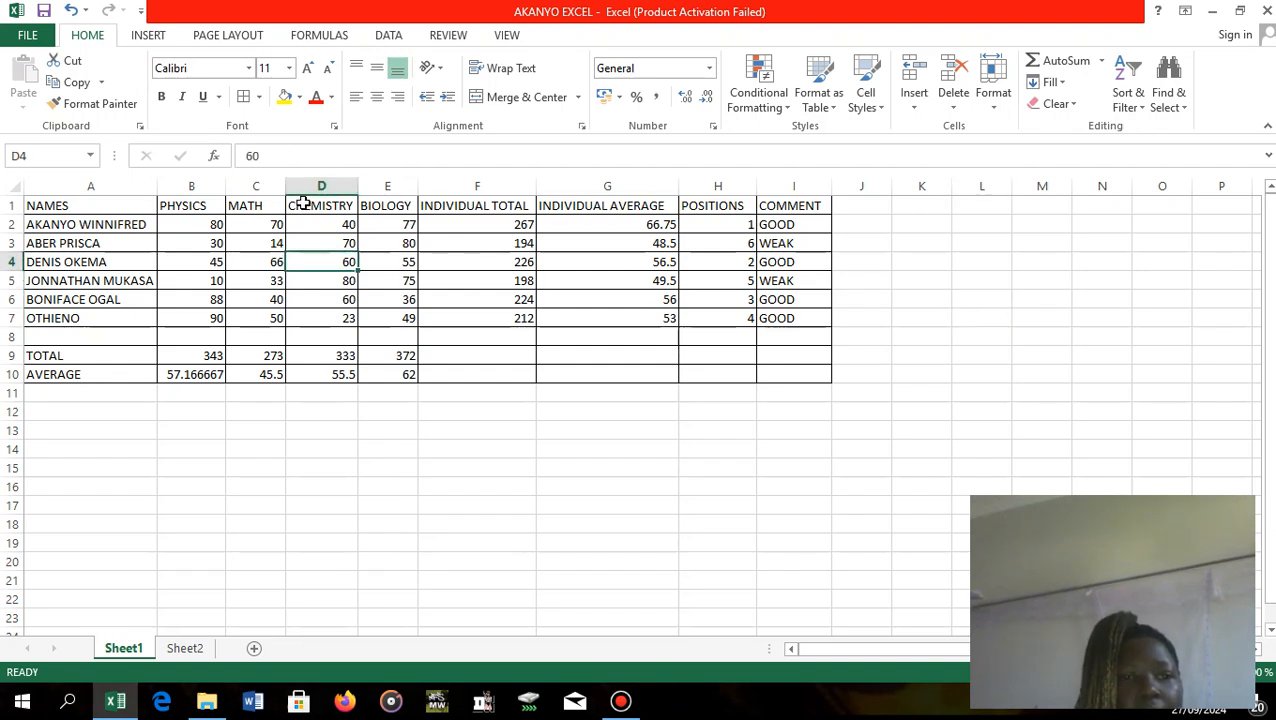
pyautogui.click(310, 224)
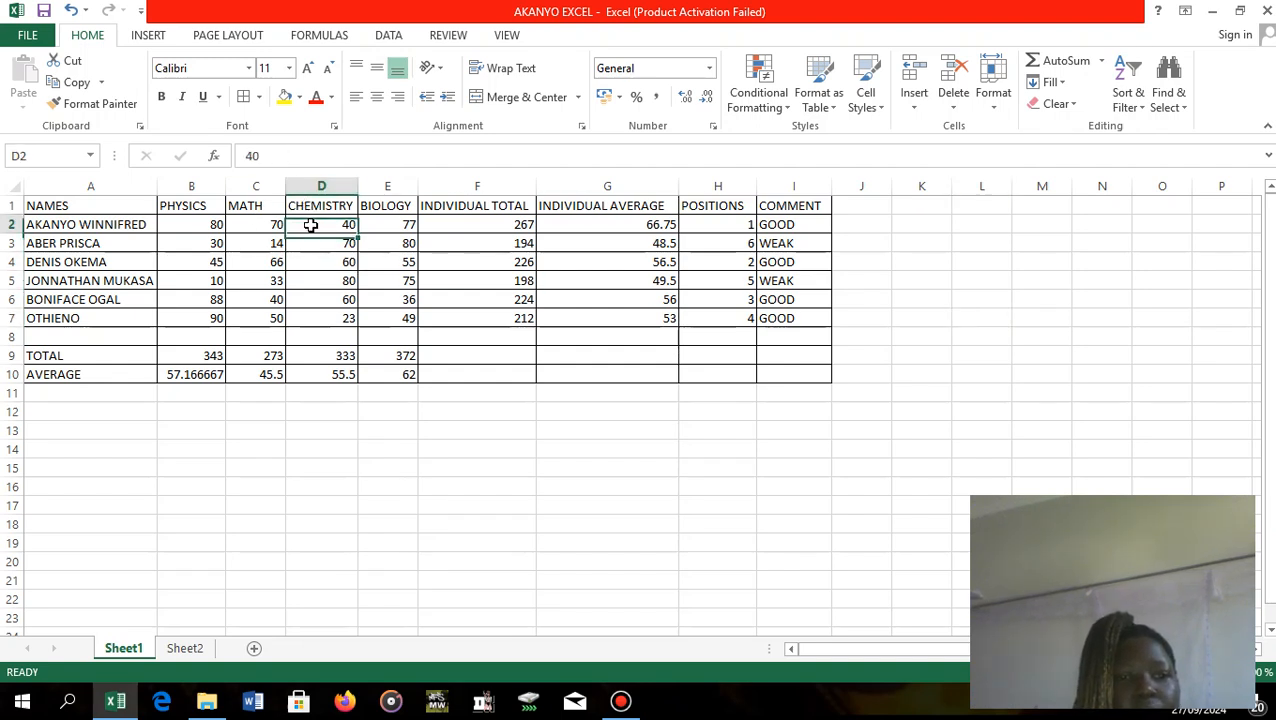
pyautogui.click(510, 262)
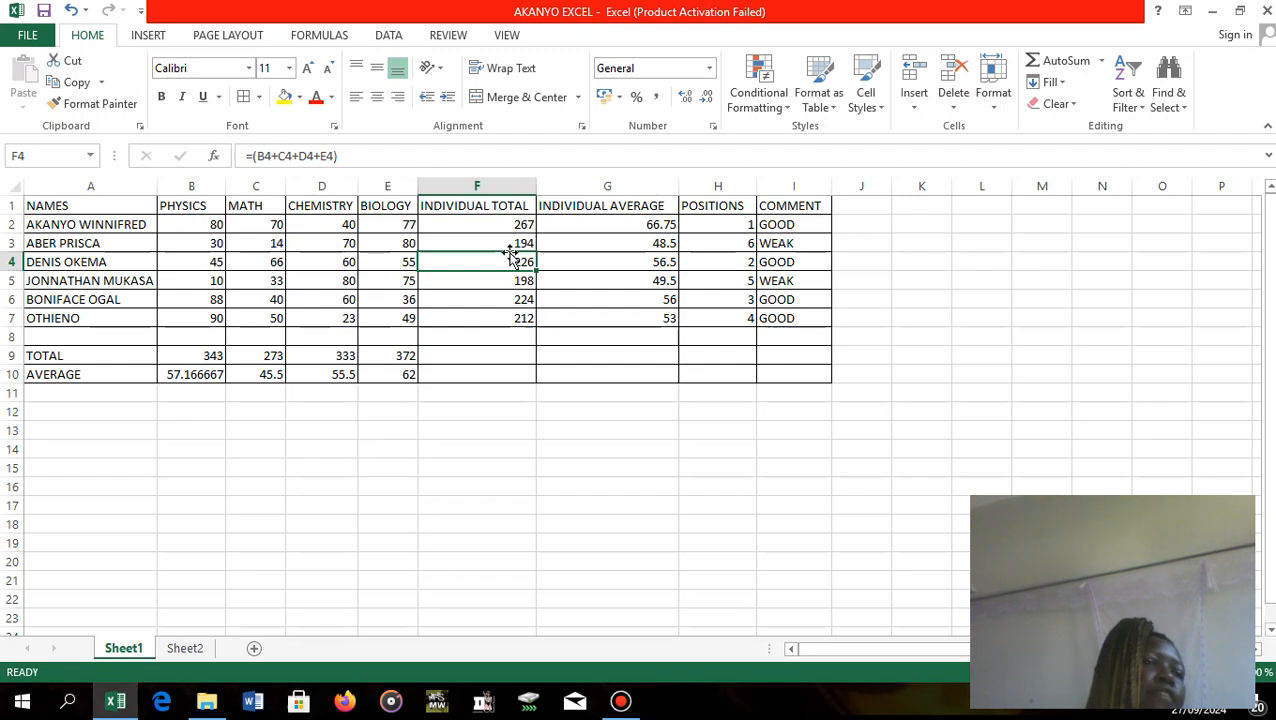
# Save the finished marks workbook, and close both it and the WEMIE folder window.
pyautogui.click(25, 37)
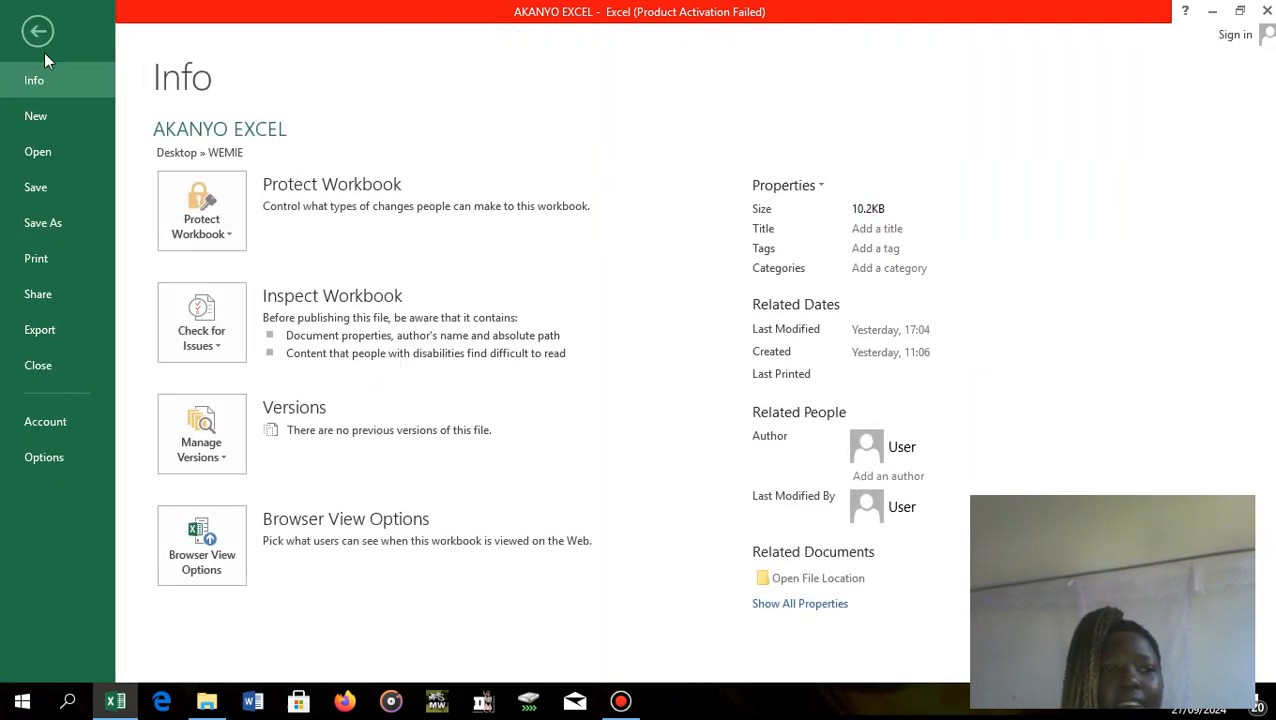
pyautogui.click(51, 179)
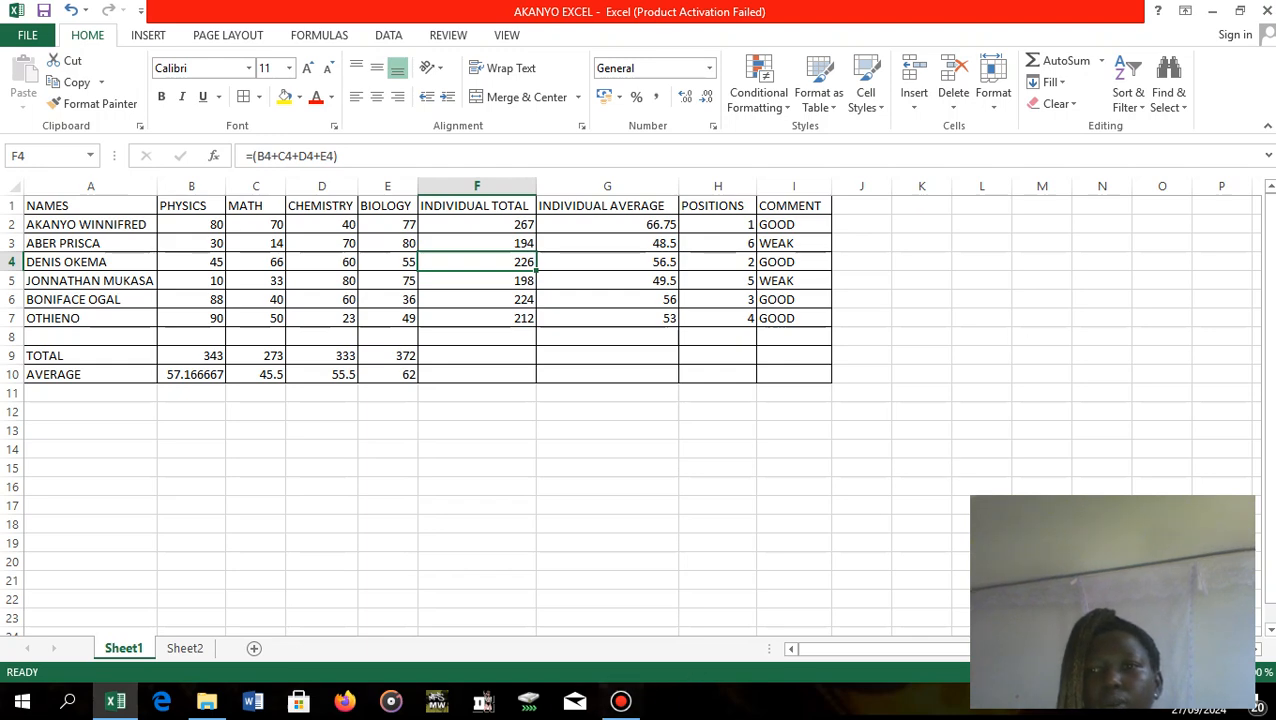
pyautogui.click(1266, 11)
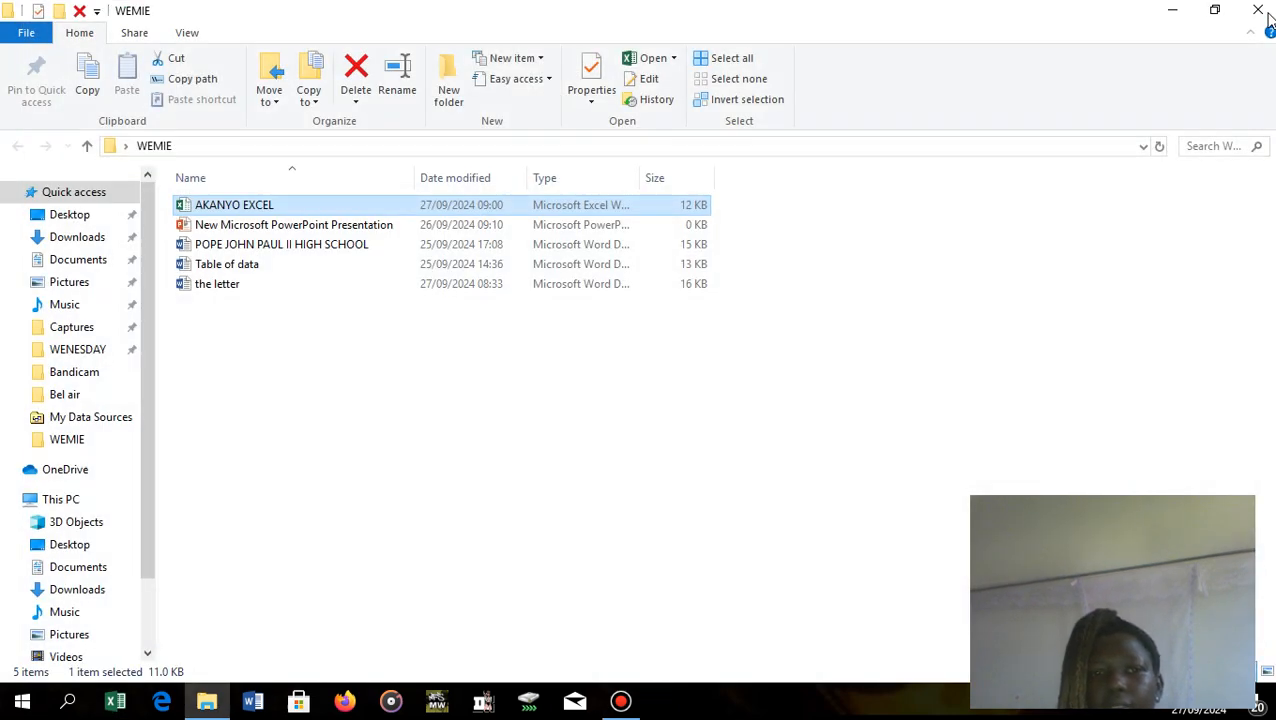
pyautogui.click(1266, 12)
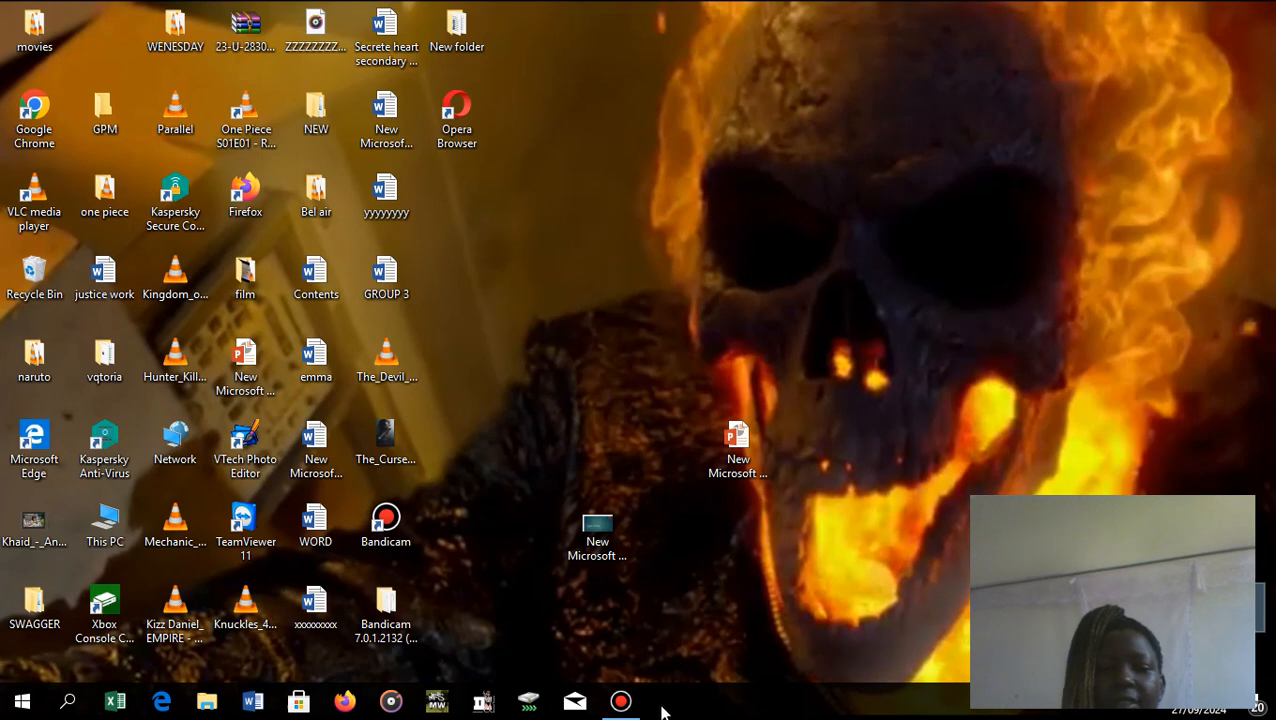
pyautogui.click(614, 706)
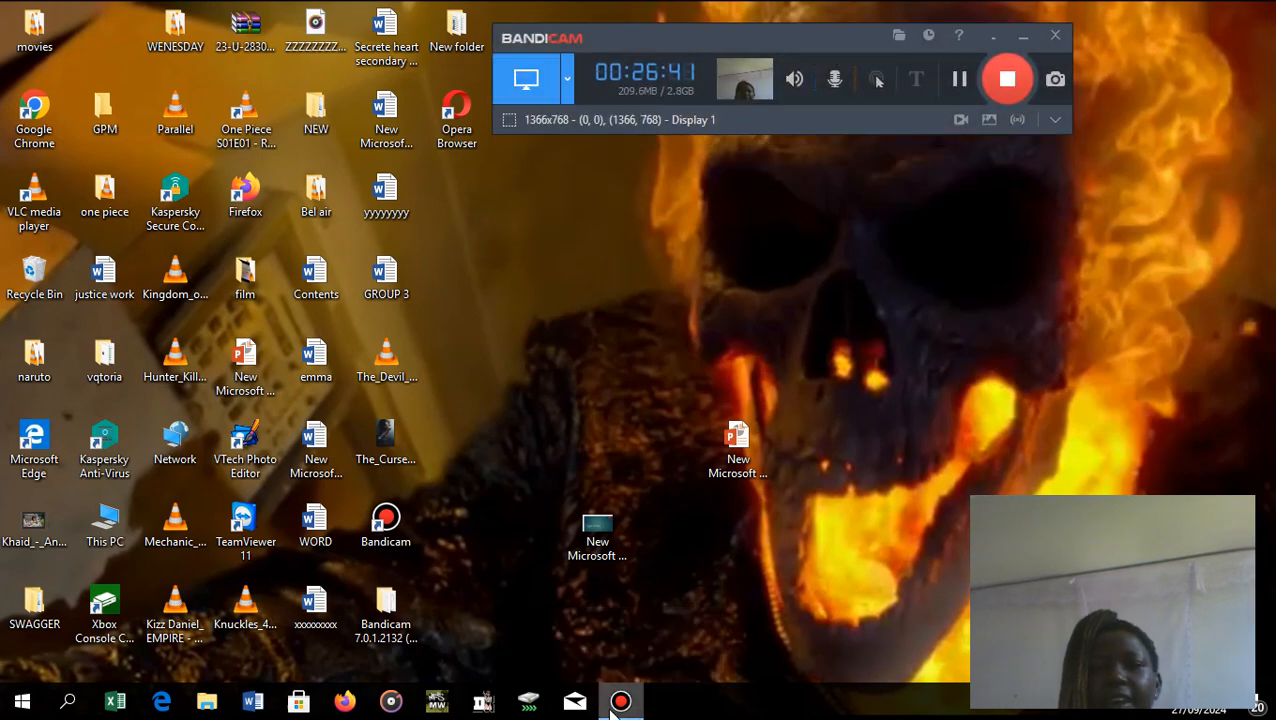